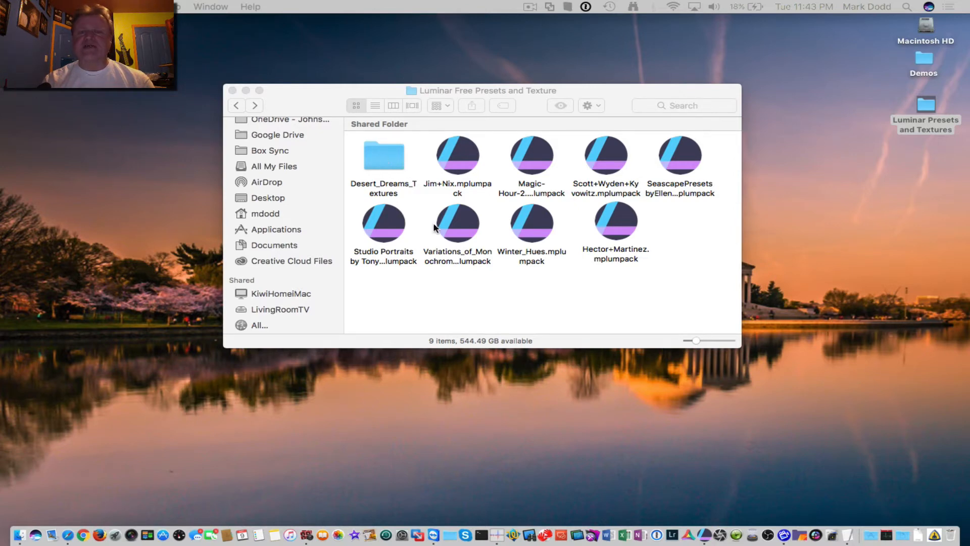
Step: Install the Jim+Nix.mplumpack preset pack from the Luminar Free Presets and Texture folder
click(443, 286)
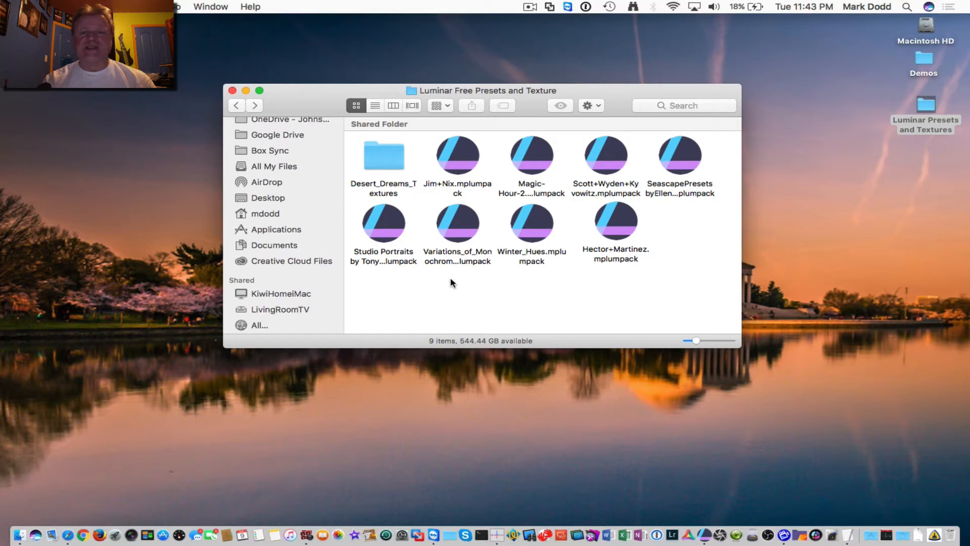
double_click(459, 158)
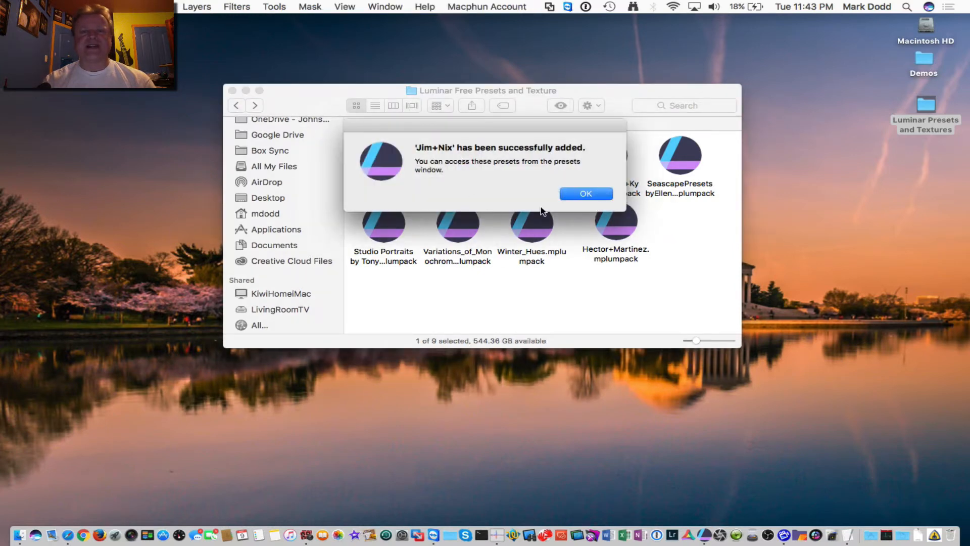
click(586, 194)
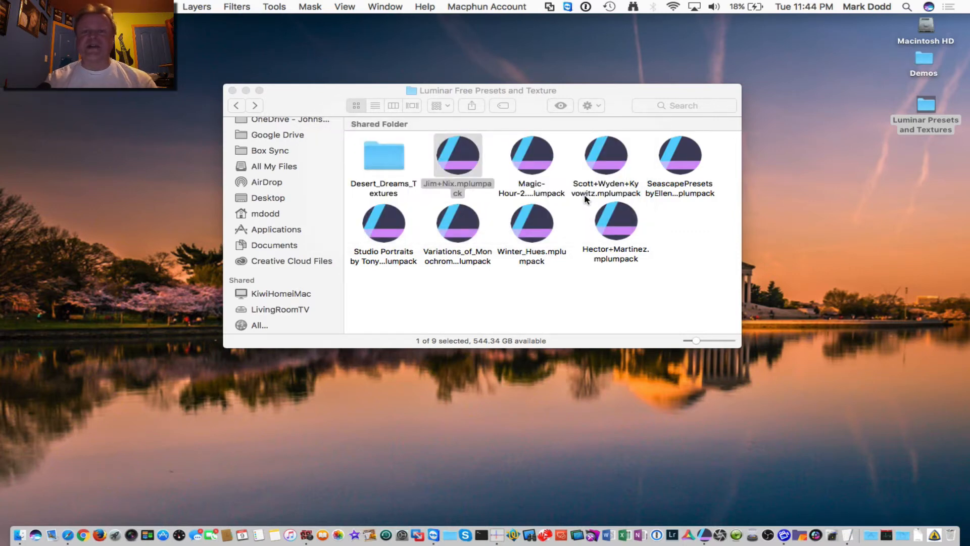
Step: Switch to Luminar and open the sample image, hiding and re-showing the preset strip
click(705, 536)
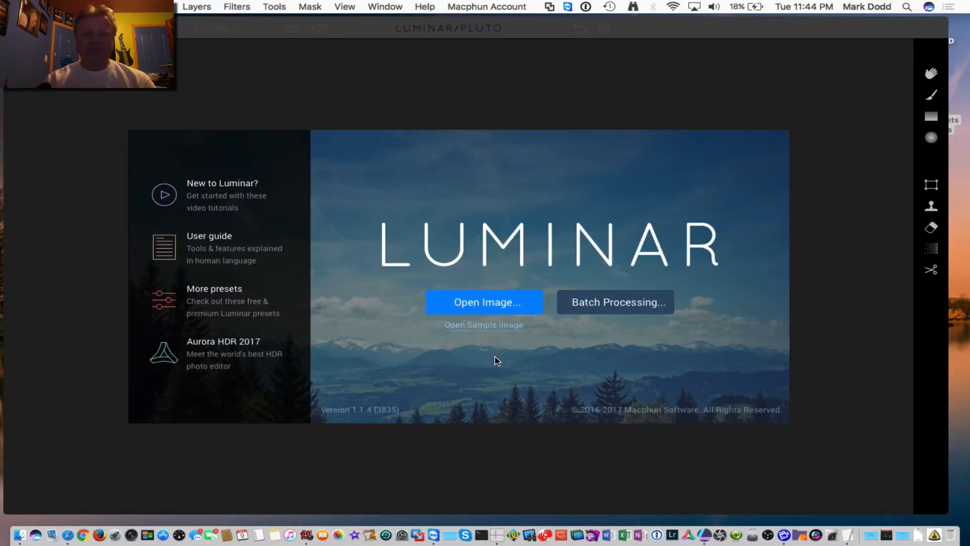
click(490, 327)
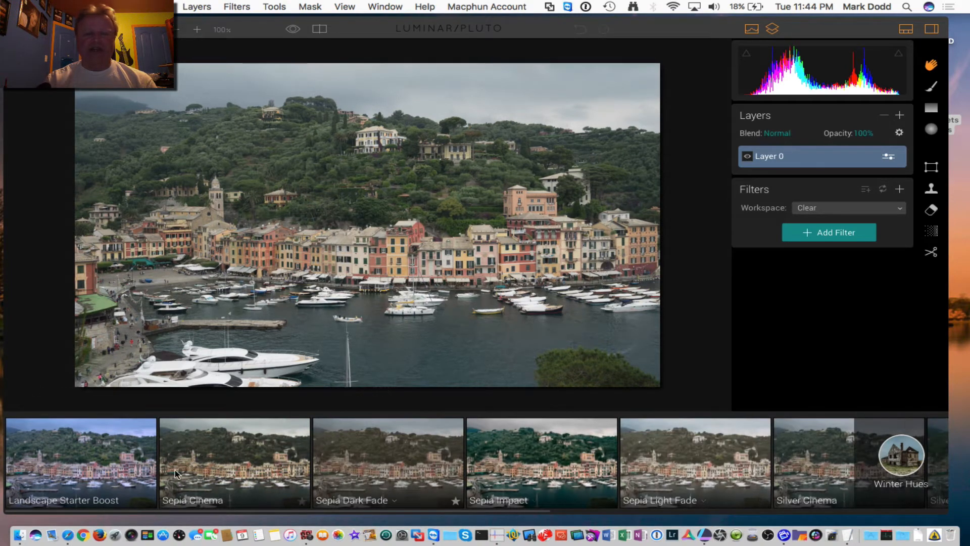
click(906, 31)
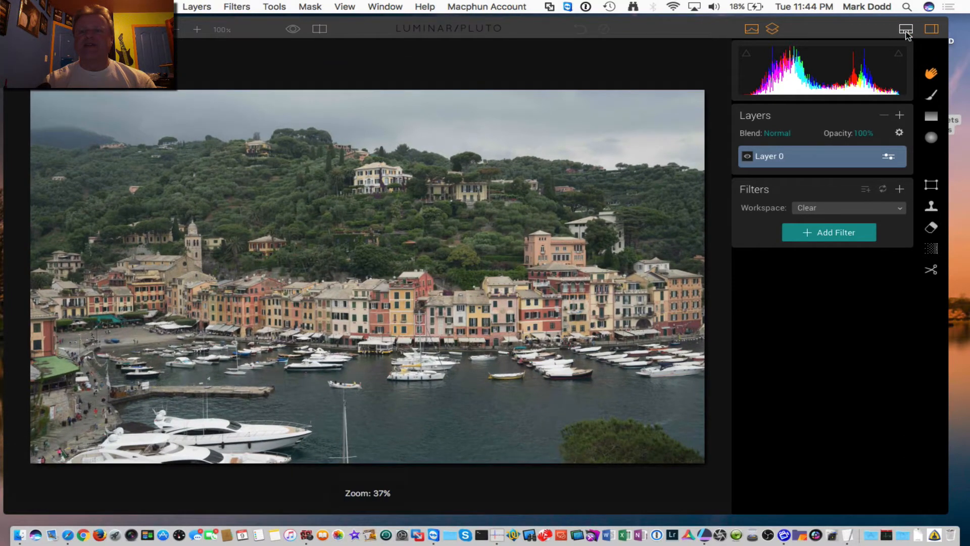
click(907, 32)
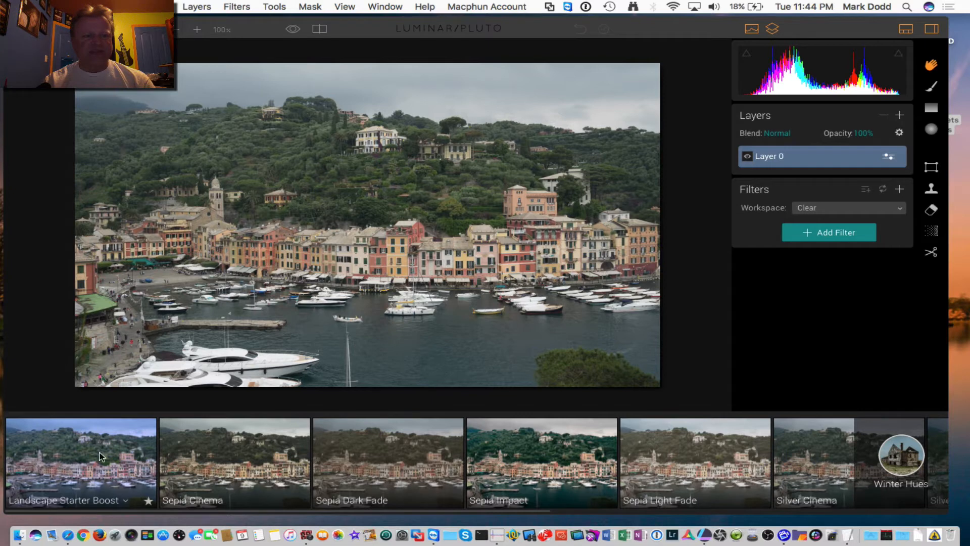
Step: Try the Landscape Starter Boost preset and replace it with Sepia Impact, varying its amount to 51, 0 and back to 100
click(82, 472)
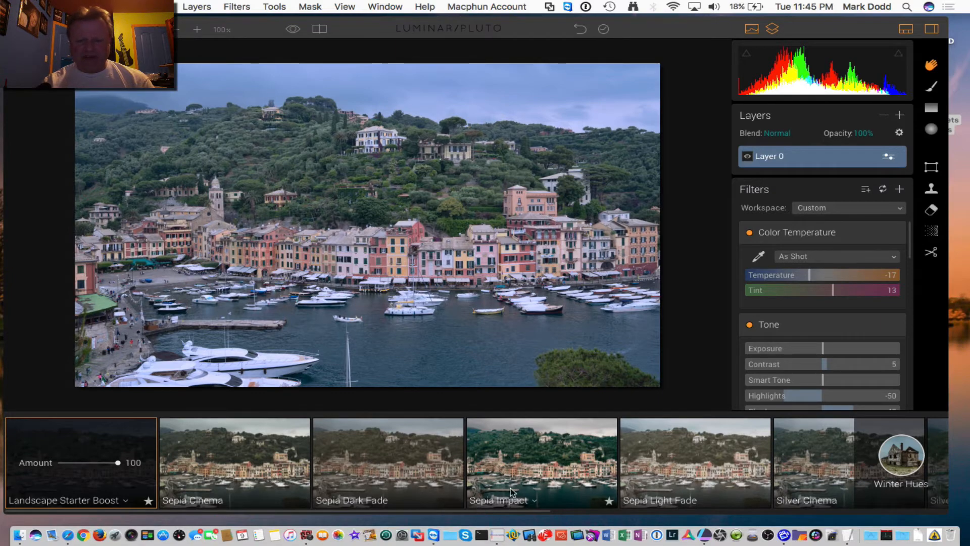
click(551, 468)
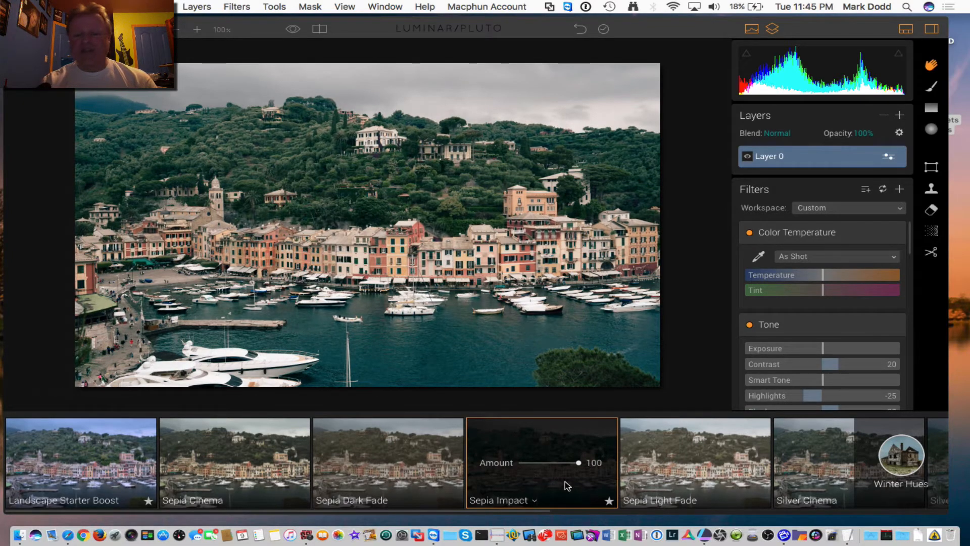
drag(579, 466, 550, 465)
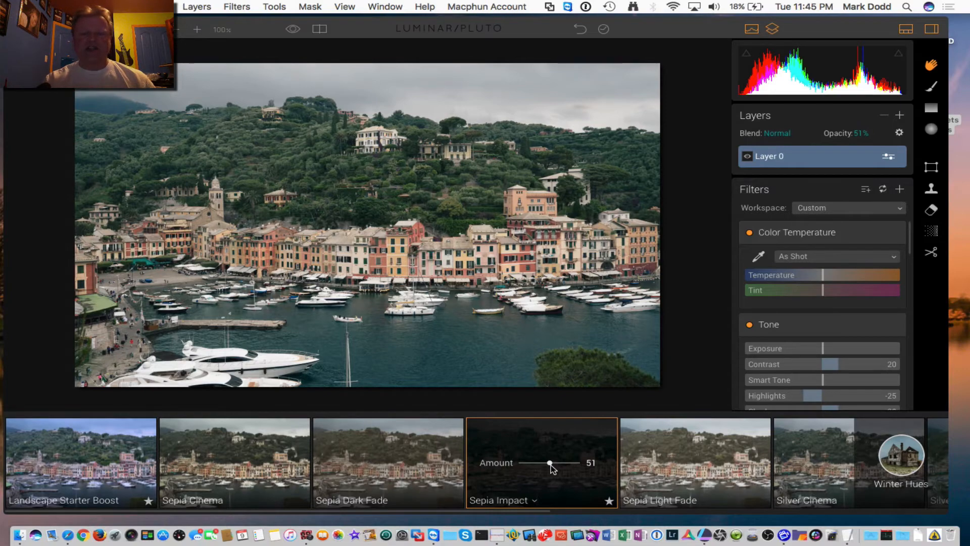
drag(550, 465, 502, 466)
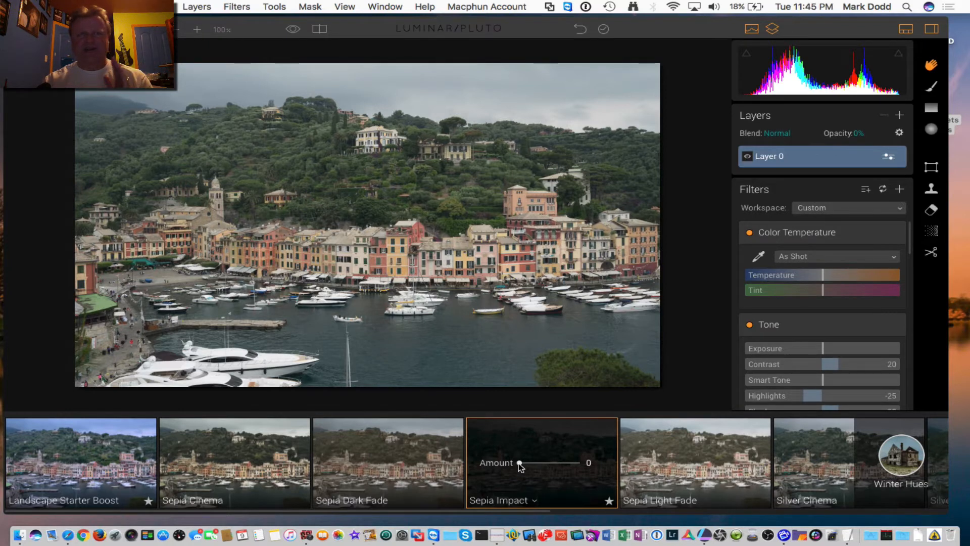
drag(520, 464, 586, 466)
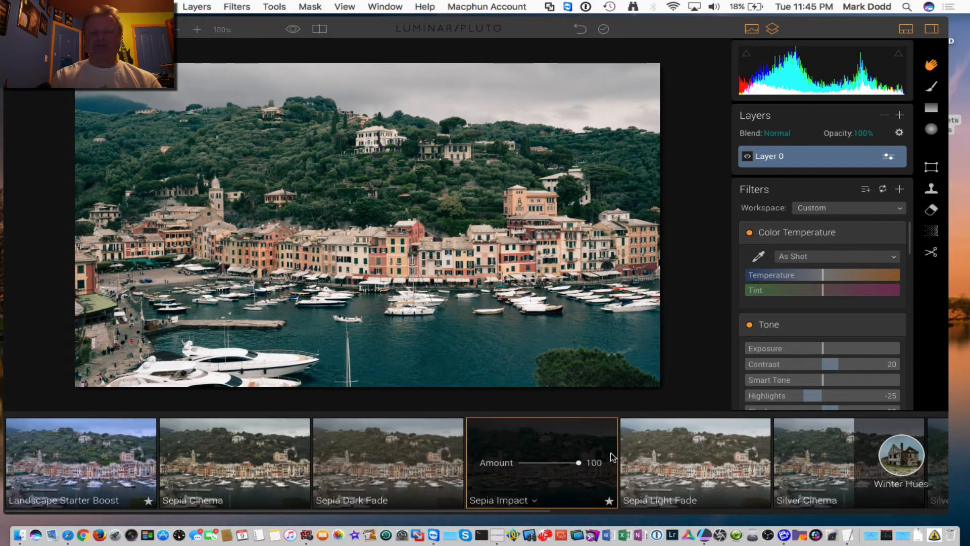
Step: Preview the Sepia Light Fade preset, browse the remaining Winter Hues presets and apply Silver Impact
click(685, 463)
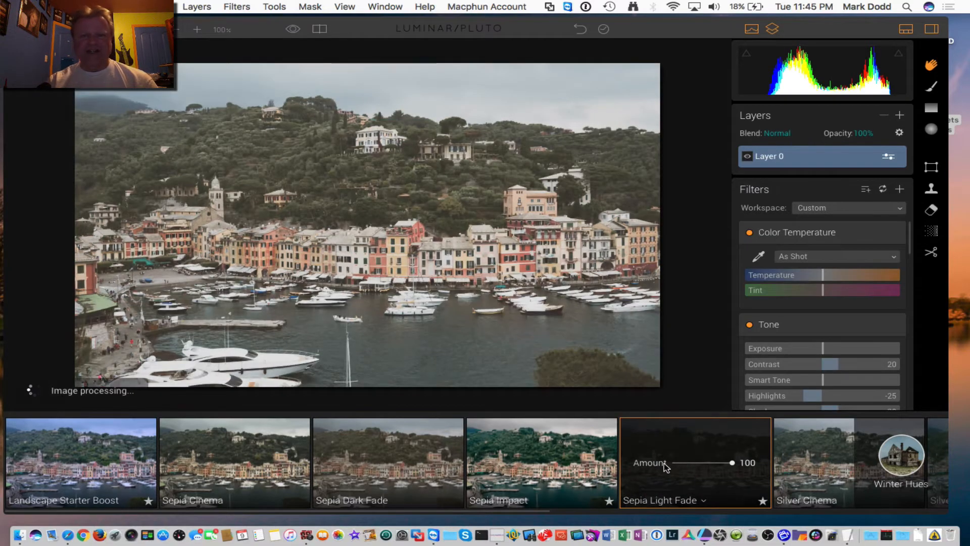
scroll(639, 466, right, 5)
scroll(638, 470, right, 10)
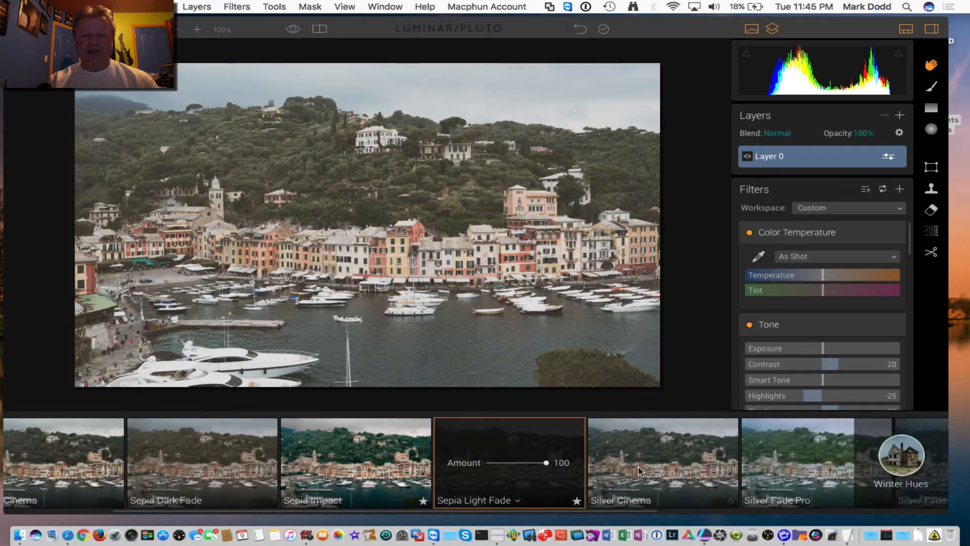
scroll(609, 470, left, 15)
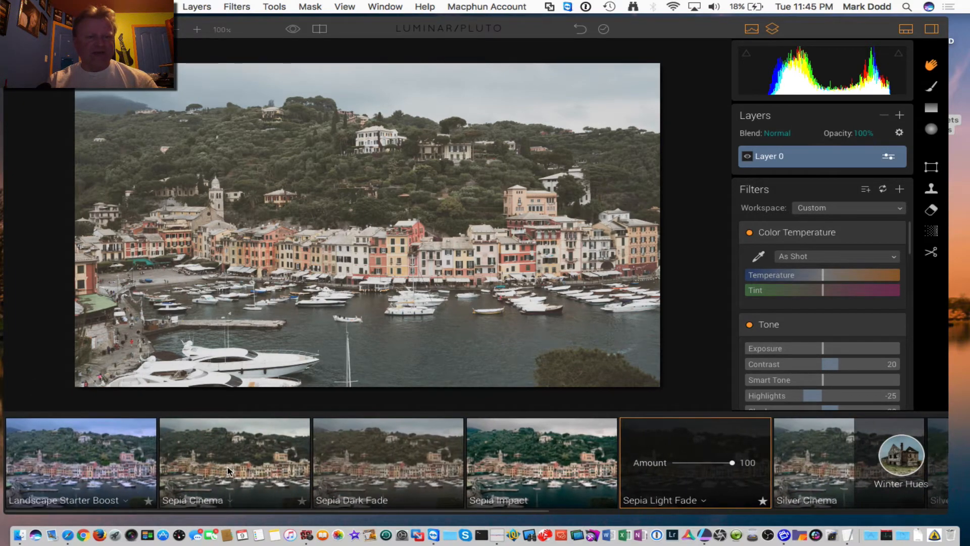
scroll(680, 456, right, 8)
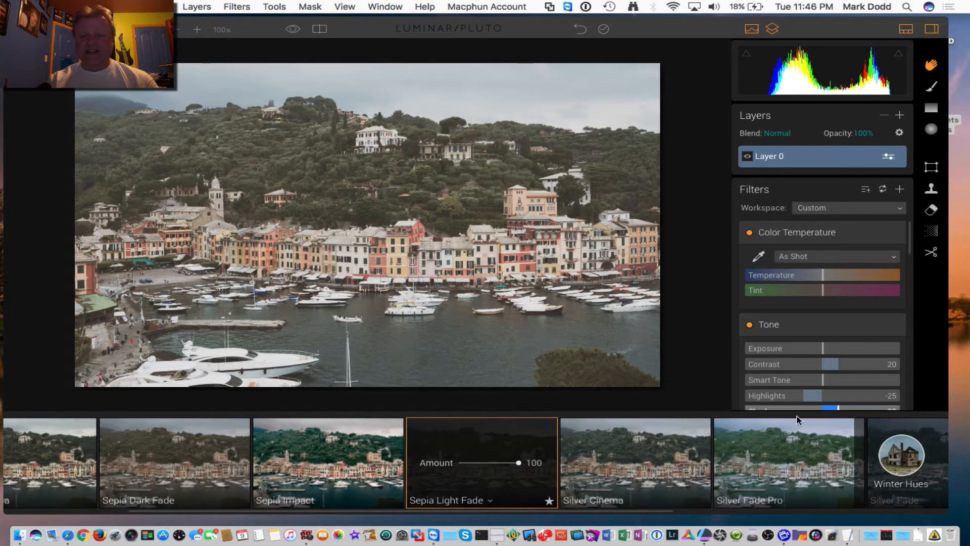
scroll(724, 468, right, 5)
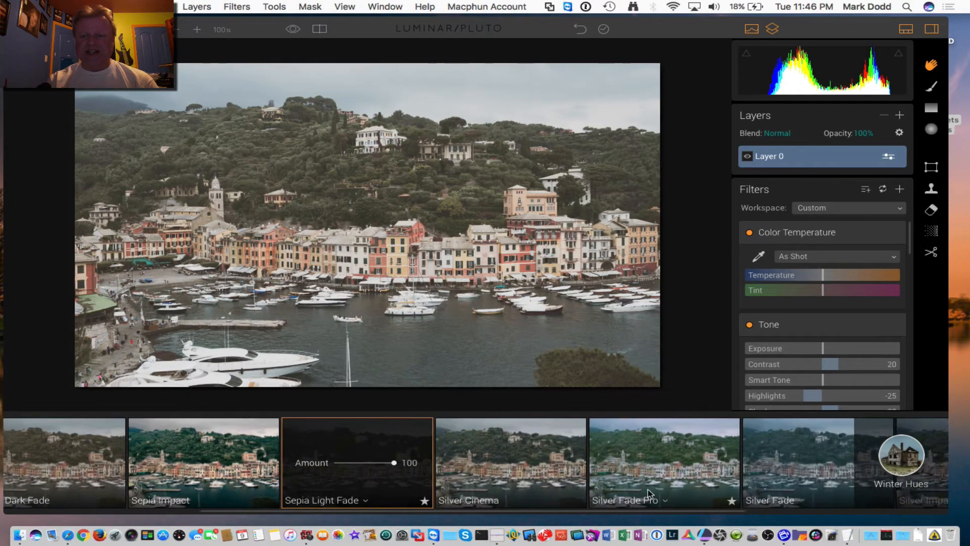
scroll(777, 441, right, 7)
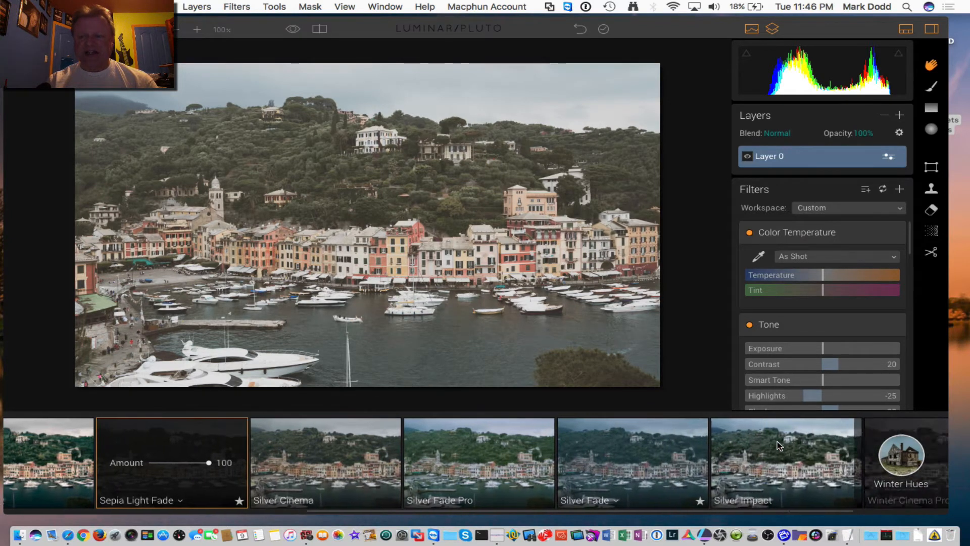
scroll(777, 442, right, 6)
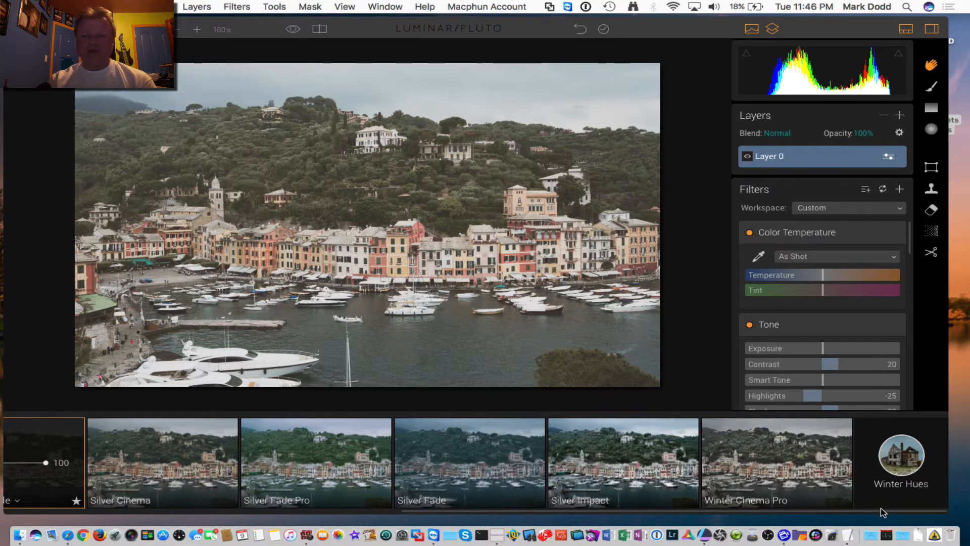
click(615, 460)
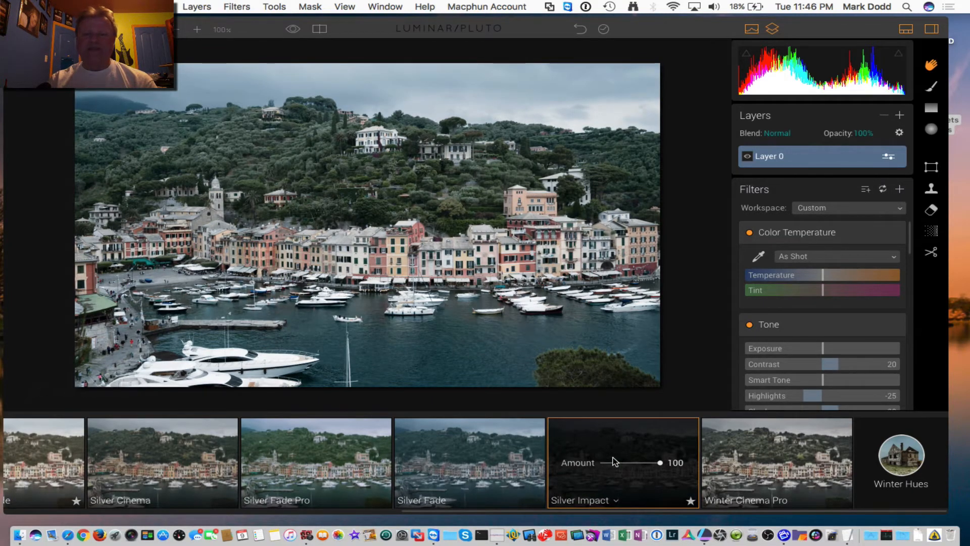
Step: Examine the filter settings used by the Silver Impact preset, from Color Temperature and Tone through Saturation to Curves
scroll(802, 295, down, 5)
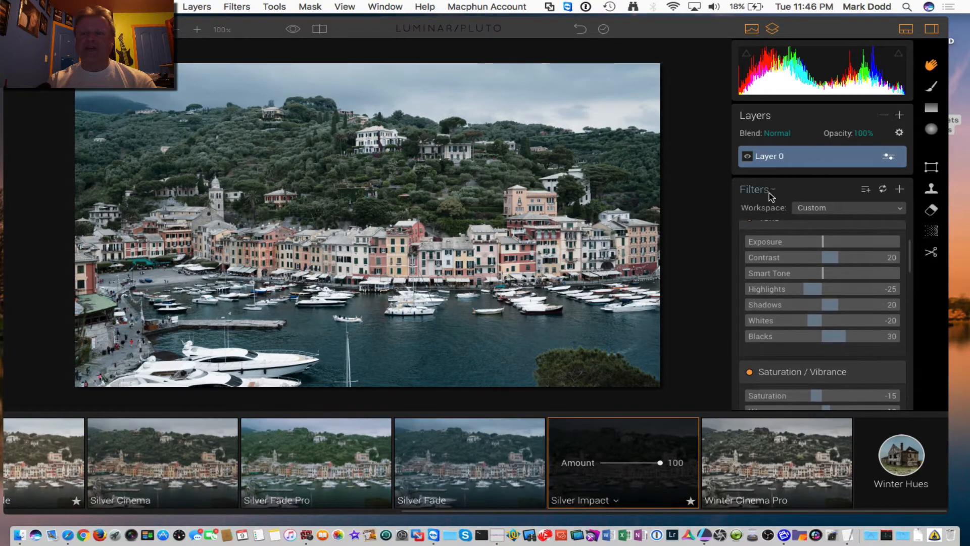
scroll(804, 313, down, 4)
scroll(802, 313, down, 11)
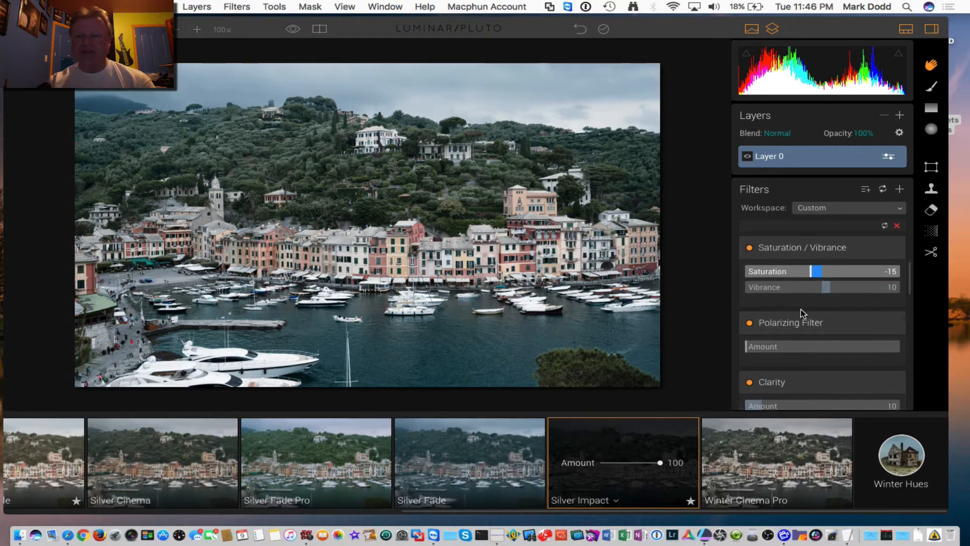
scroll(803, 313, down, 7)
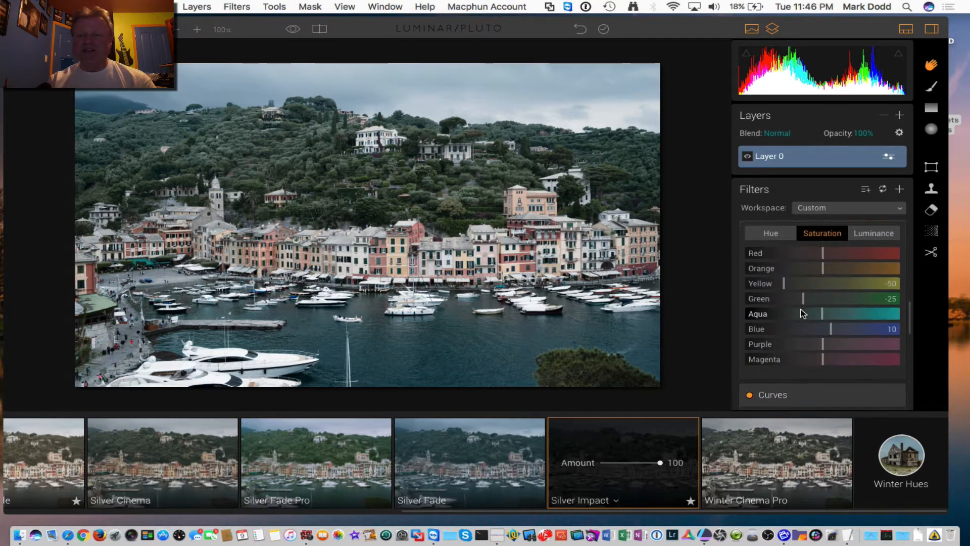
scroll(804, 313, down, 6)
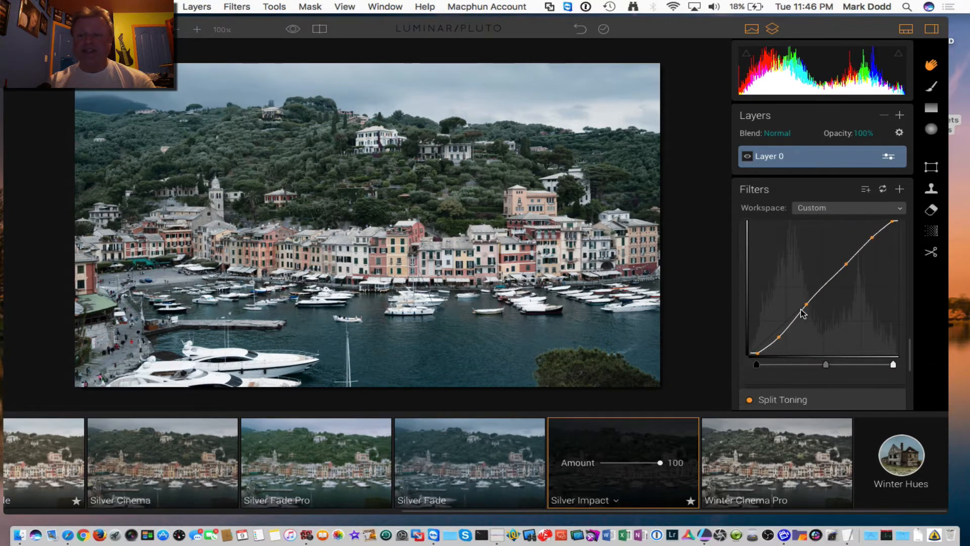
scroll(804, 313, up, 10)
scroll(803, 313, up, 15)
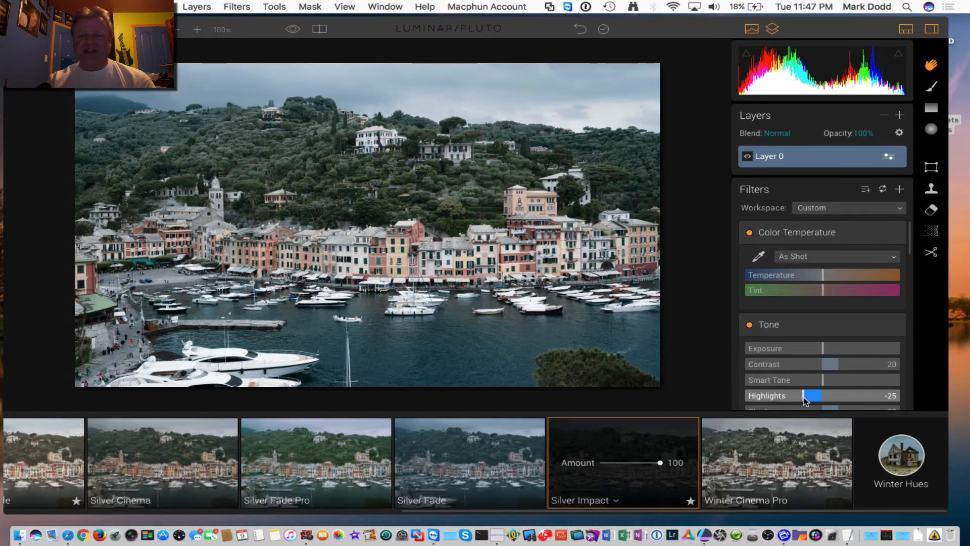
Step: Lower the Tone filter's Highlights to -75, and reapply the Silver Impact preset to discard the adjustment
drag(805, 400, 766, 407)
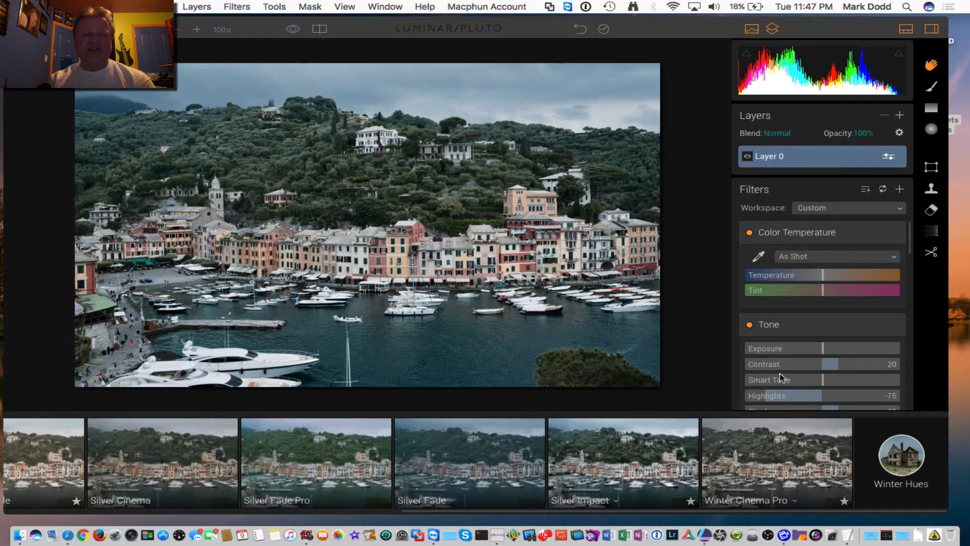
scroll(818, 283, down, 4)
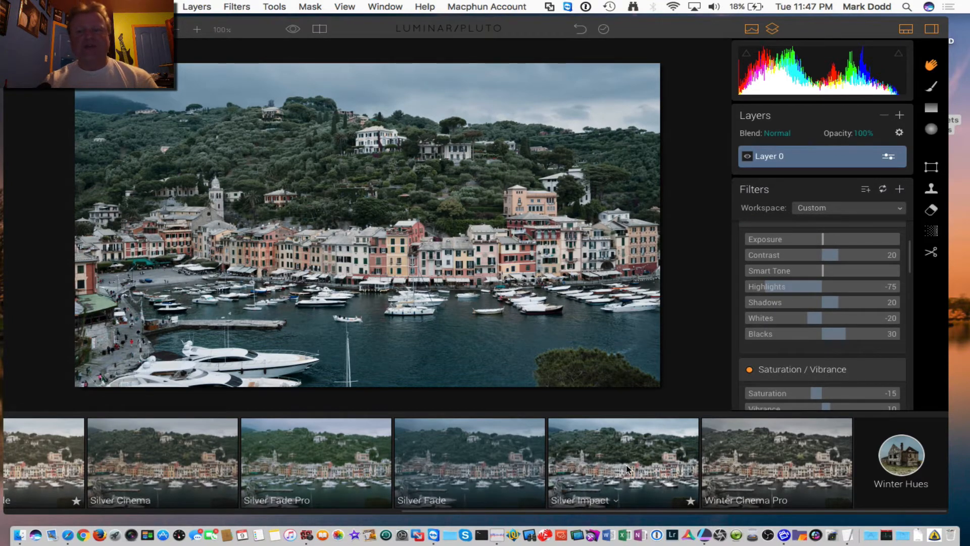
click(778, 290)
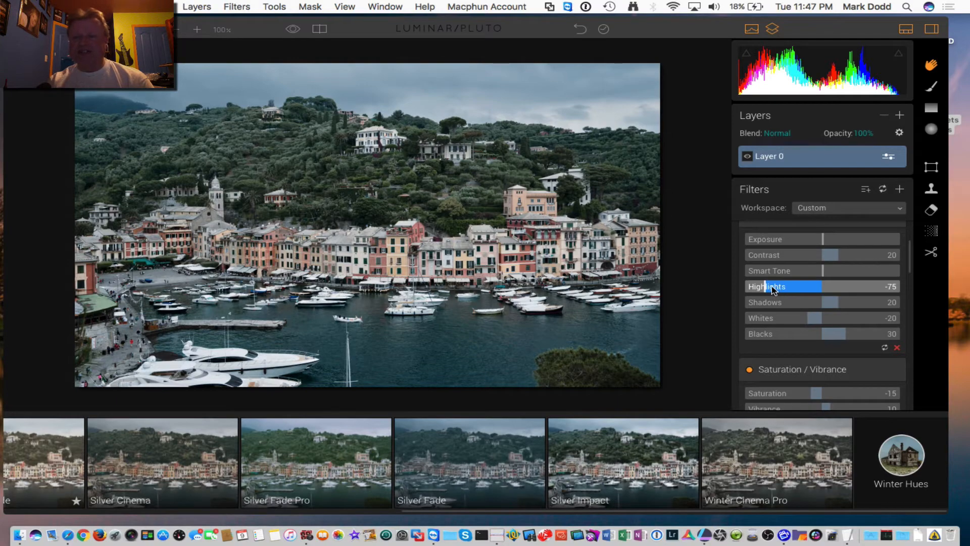
click(620, 470)
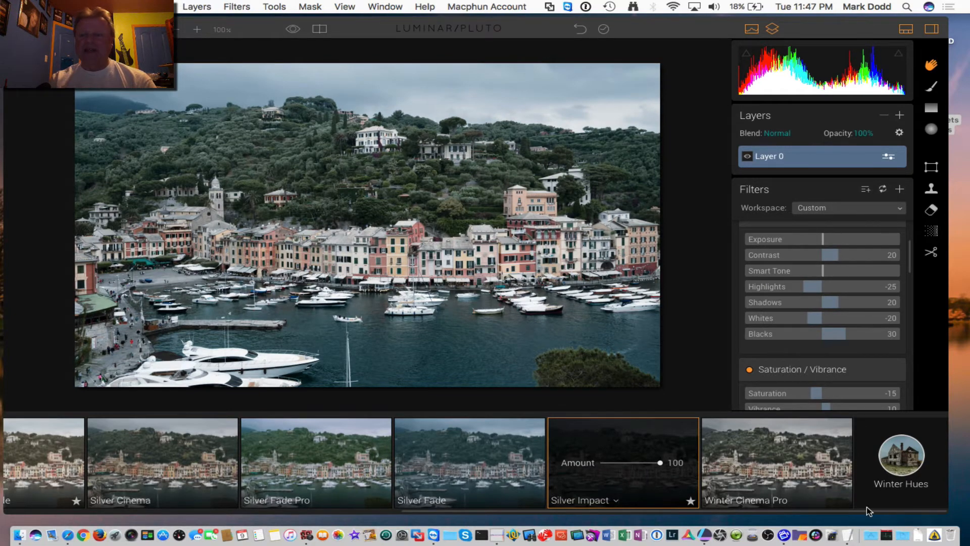
Step: Switch the preset category to Jim Nix Pack and apply its Dramatic B&W preset, replacing it with Dramatic Baby…
click(905, 463)
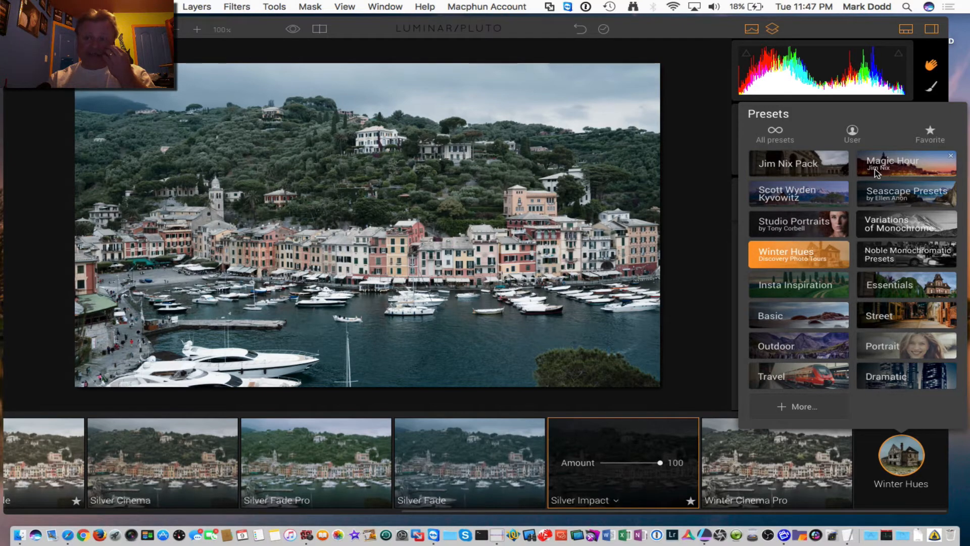
click(807, 167)
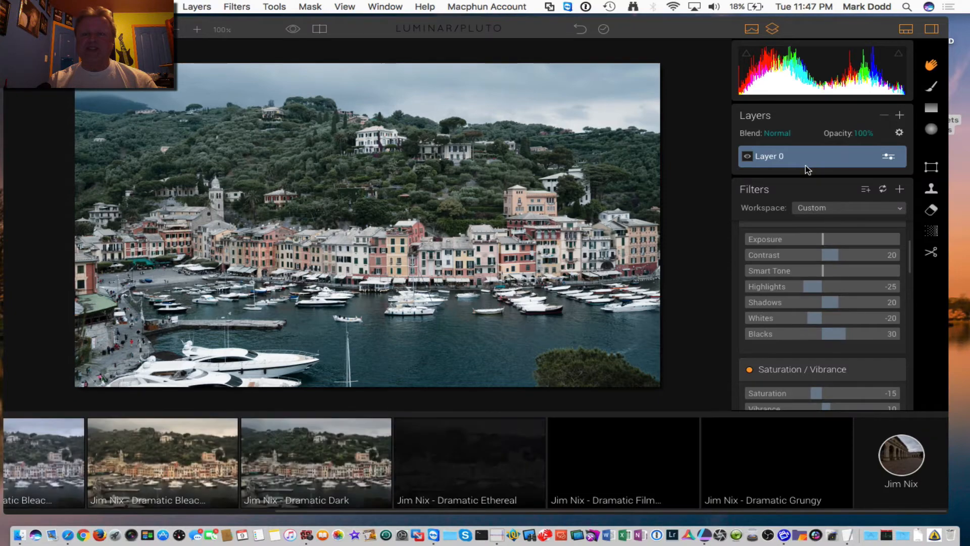
scroll(208, 483, left, 4)
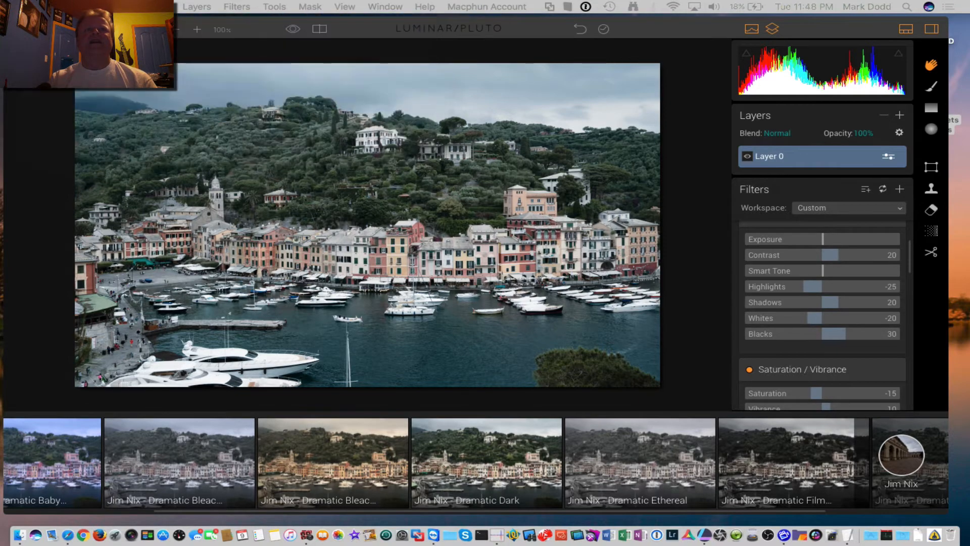
scroll(127, 486, left, 5)
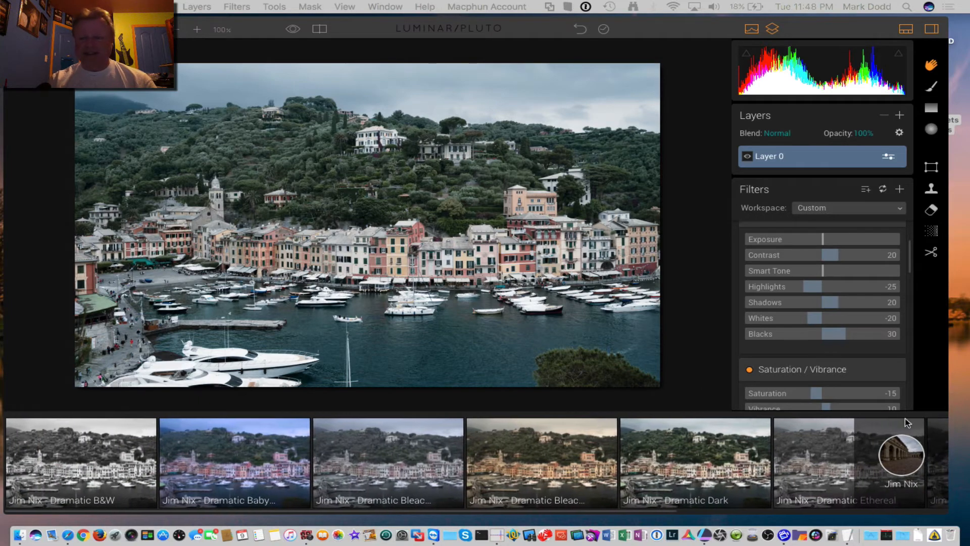
click(87, 480)
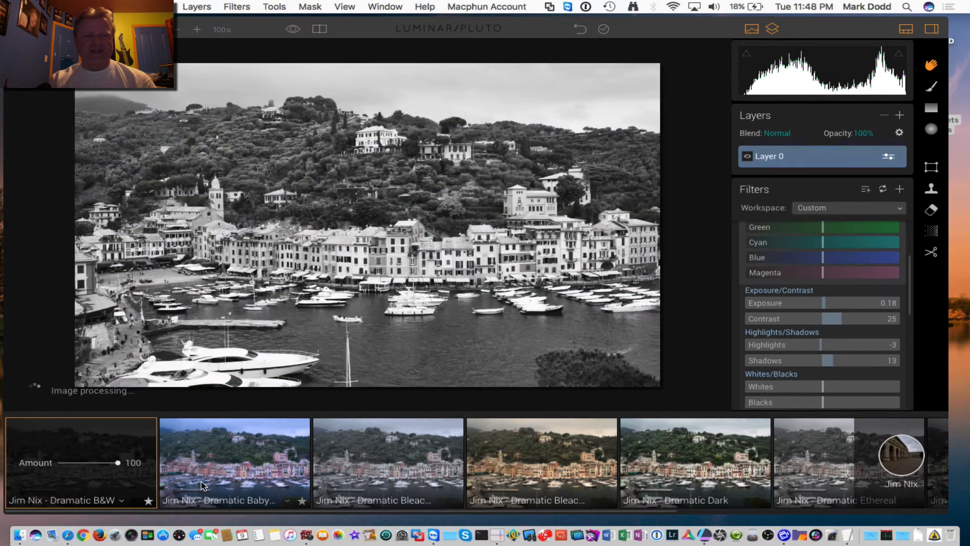
click(204, 486)
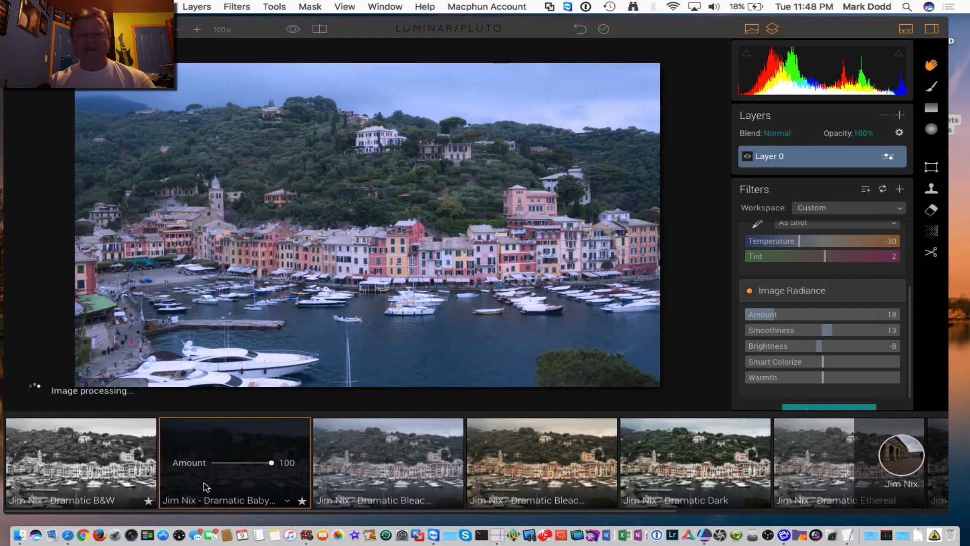
Step: Browse the remaining Jim Nix presets past Dramatic Ethereal and apply the Dramatic Film… preset
mouse_move(319, 471)
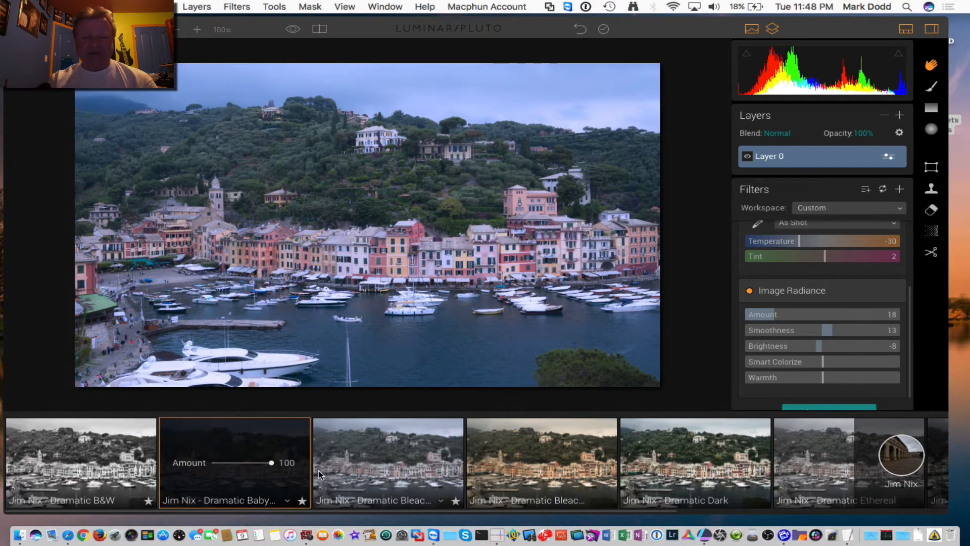
scroll(318, 471, right, 3)
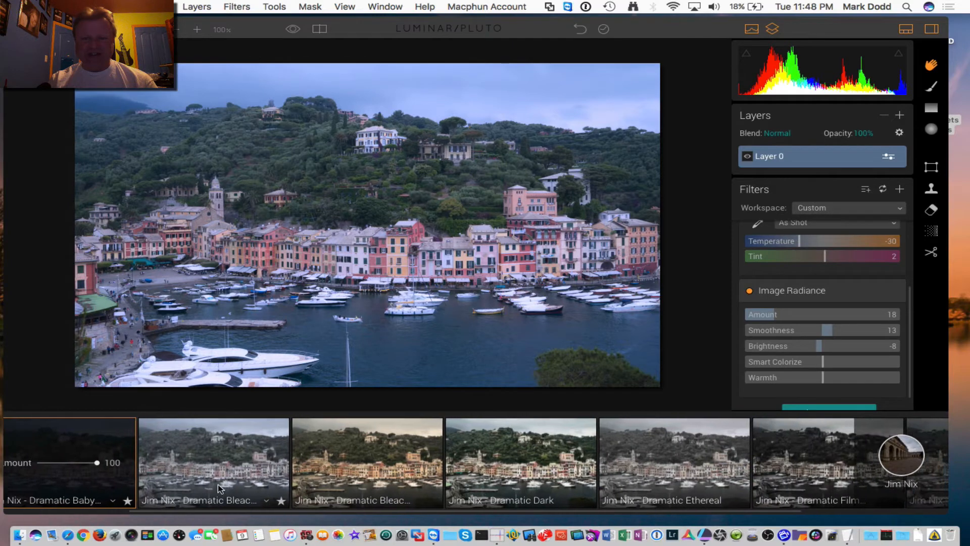
scroll(218, 484, right, 1)
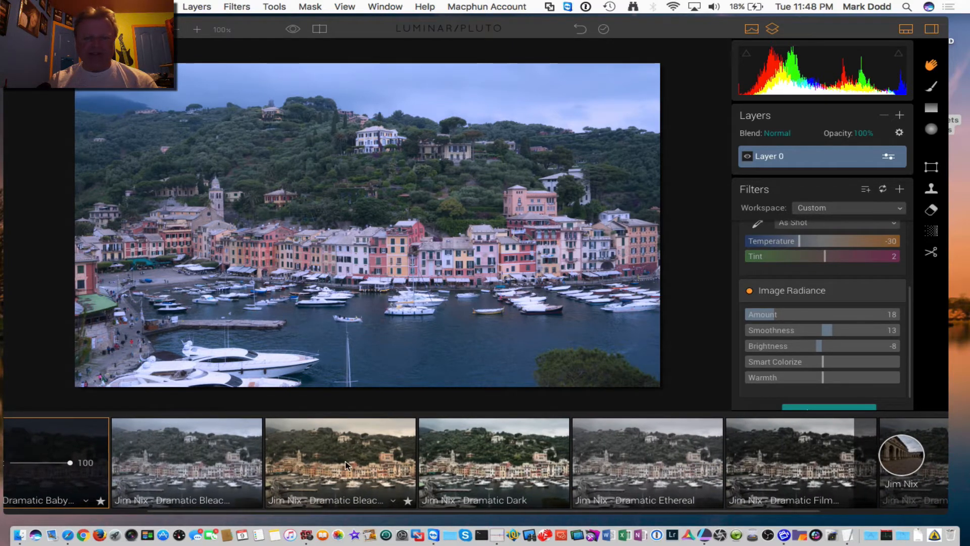
scroll(354, 460, right, 4)
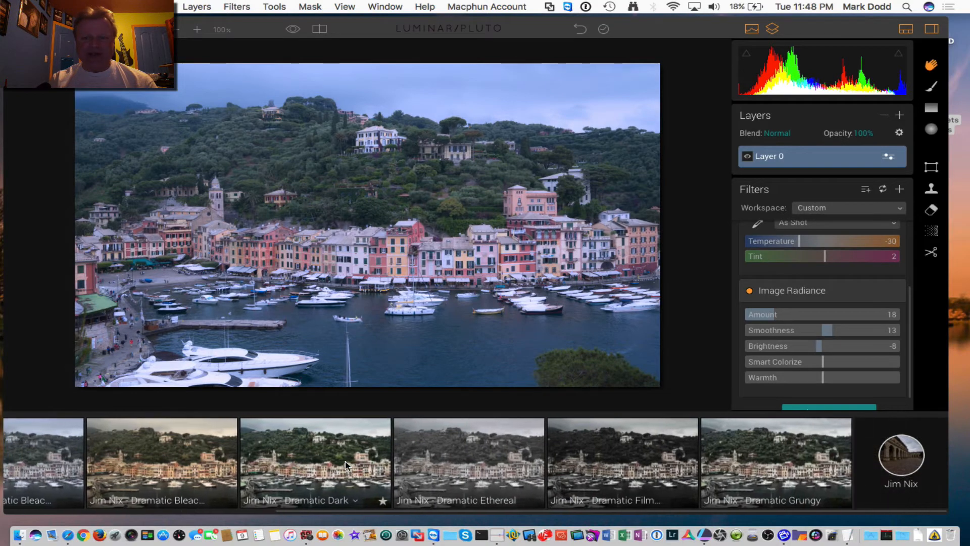
click(628, 463)
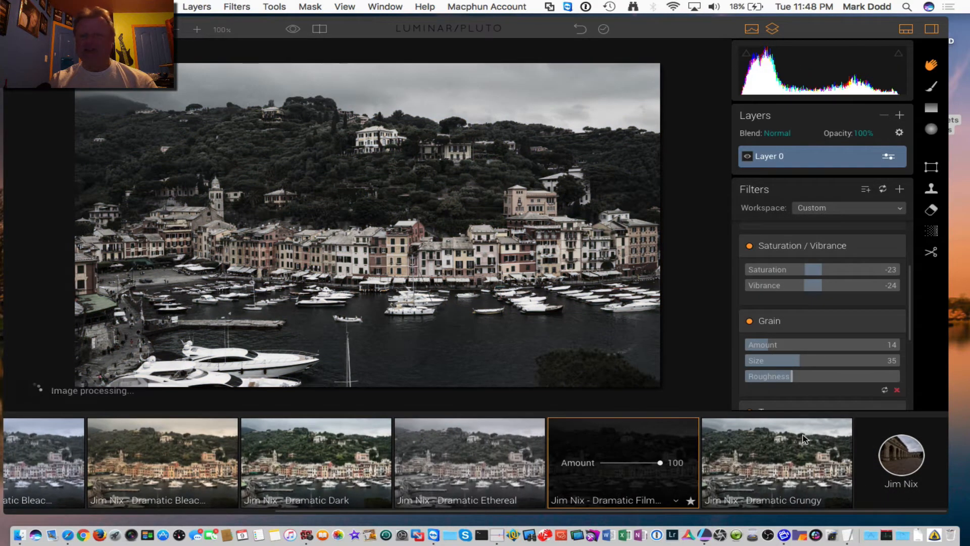
Step: Switch the preset category to Scott Wyden Kyvowitz and apply its Fall's Fallen preset
click(896, 459)
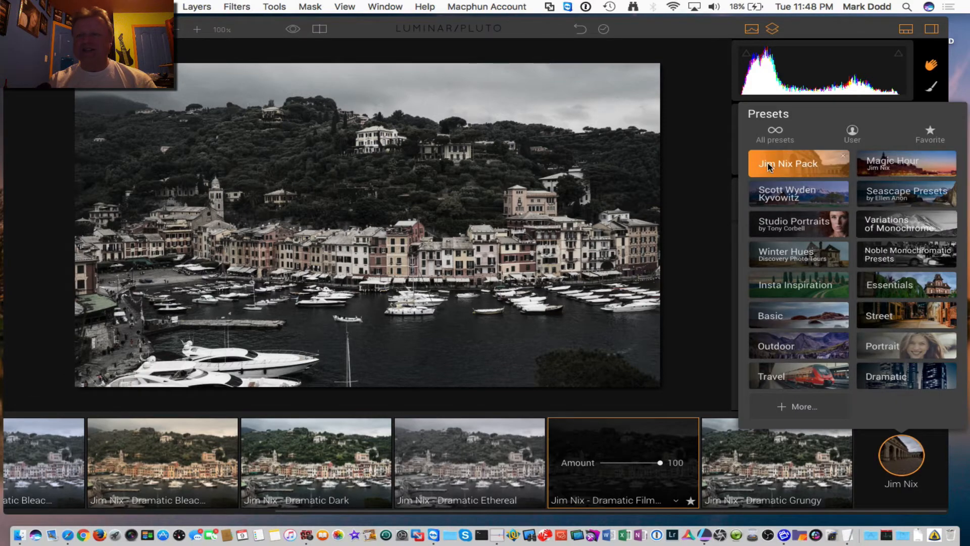
click(780, 198)
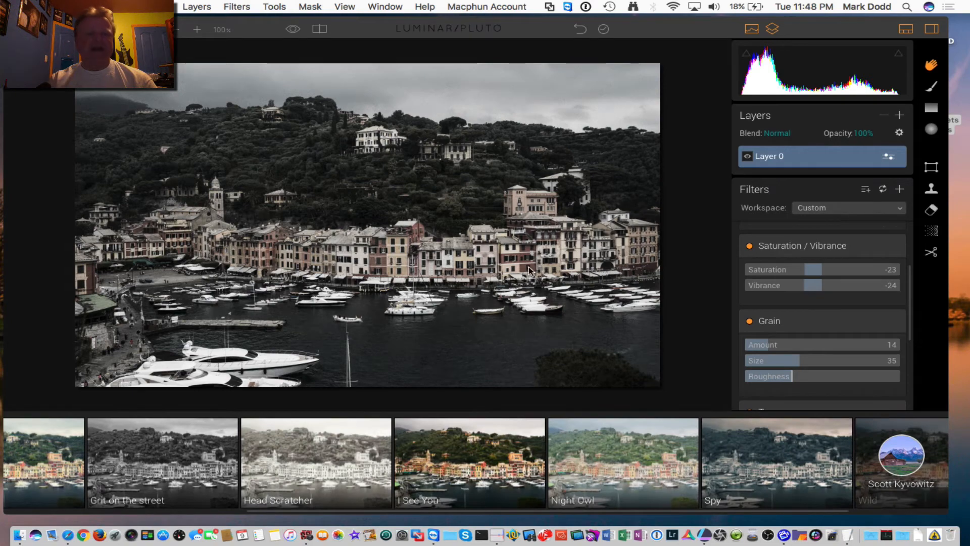
scroll(214, 499, left, 2)
scroll(214, 499, left, 10)
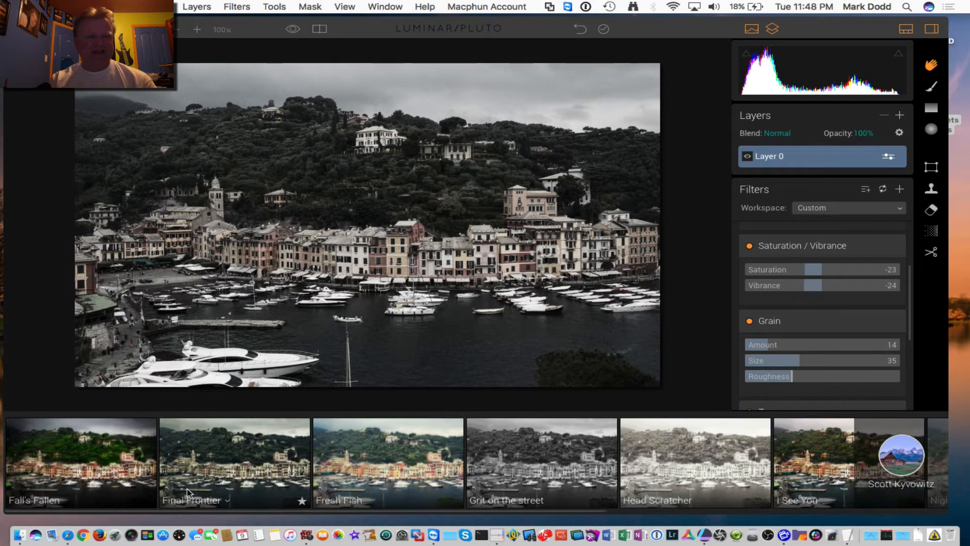
click(43, 465)
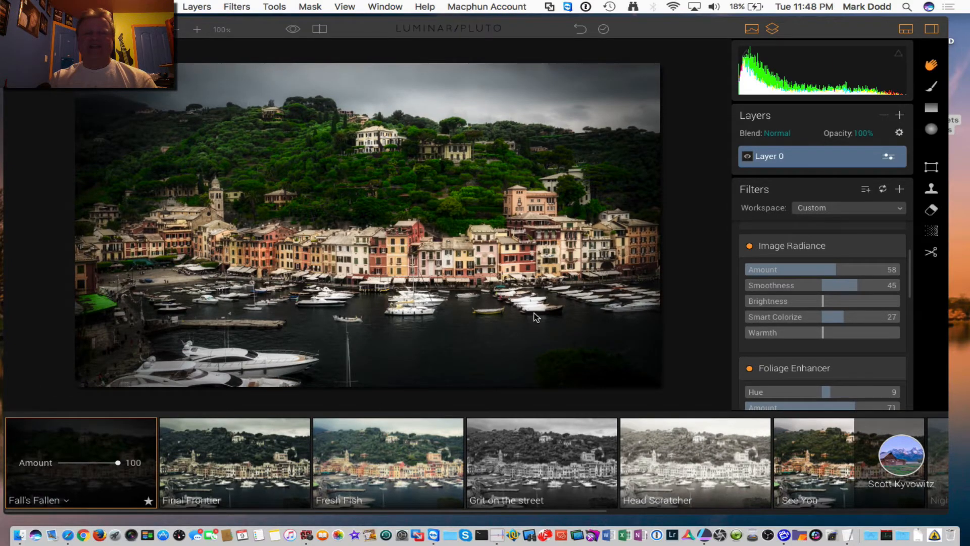
Step: Reduce the Fall's Fallen preset's amount to 98 and set its Vignette filter's Amount to -1
scroll(859, 344, down, 10)
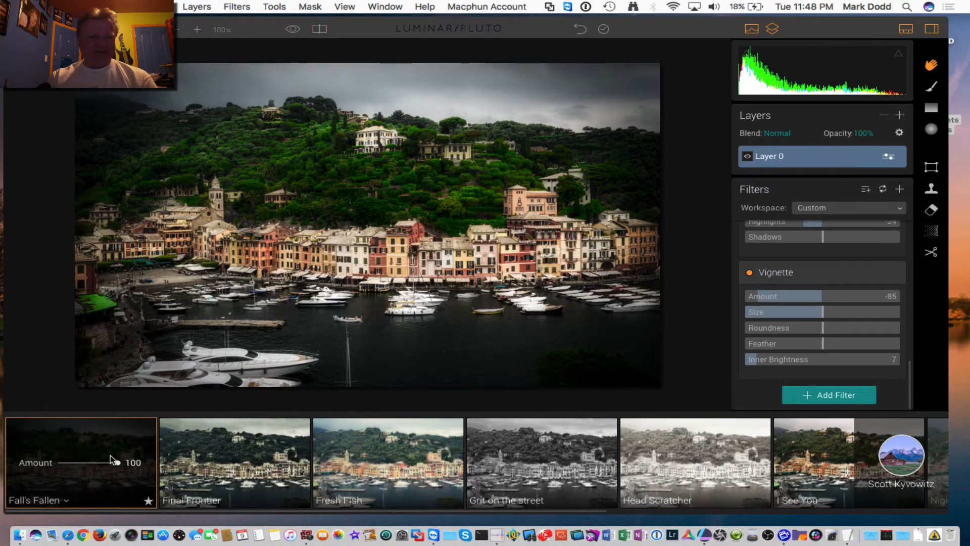
mouse_move(117, 464)
mouse_down()
mouse_move(88, 464)
mouse_move(117, 466)
mouse_up()
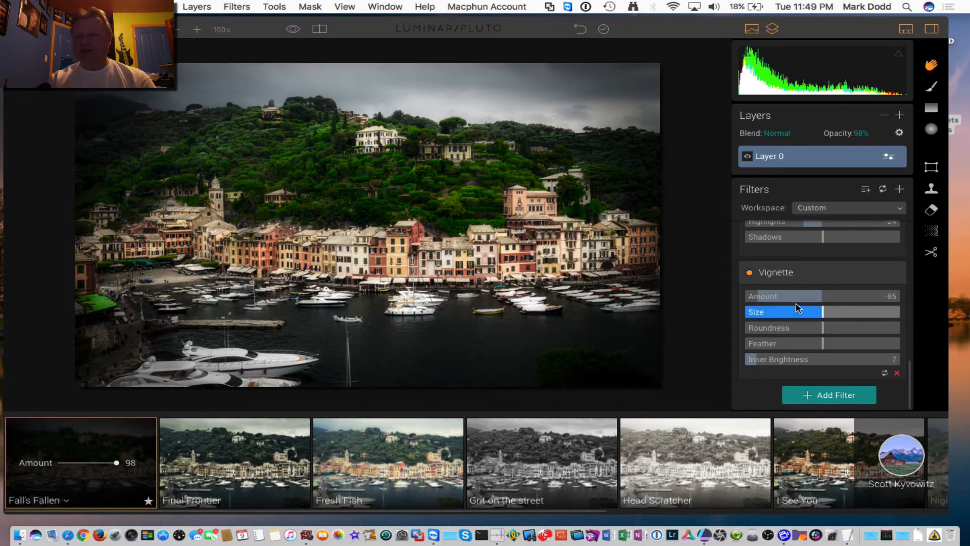
drag(756, 301, 822, 298)
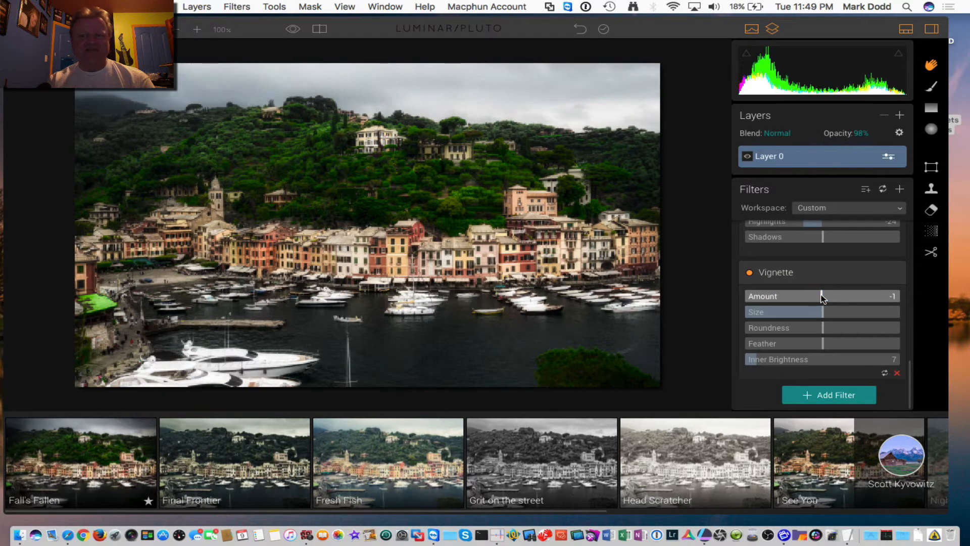
Step: Turn the Vignette filter off and on again to compare, and review the Image Radiance, Foliage Enhancer and Remove Color Cast settings
click(749, 273)
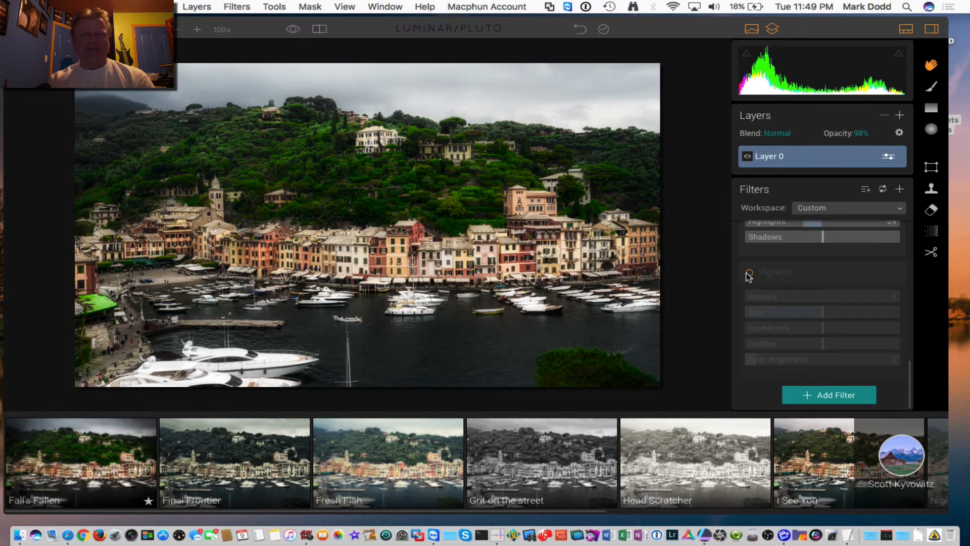
click(750, 273)
scroll(830, 250, up, 10)
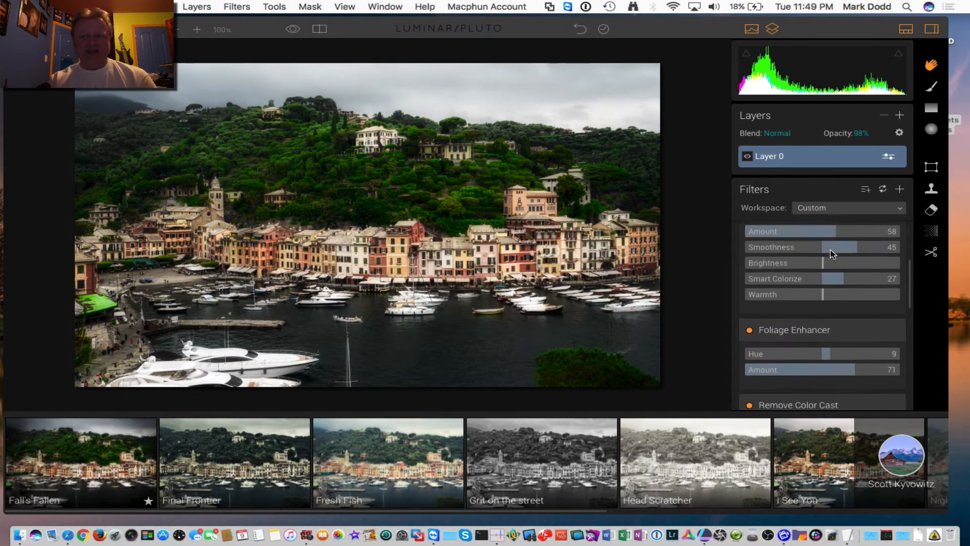
scroll(831, 250, down, 10)
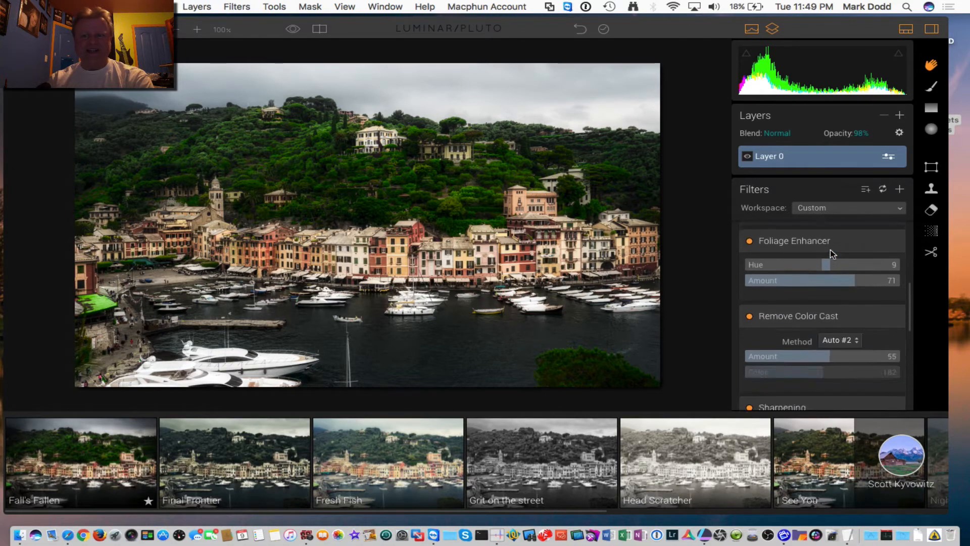
Step: Switch the preset category to Studio Portraits, browse its presets and apply Still of the Night Corbell
click(902, 456)
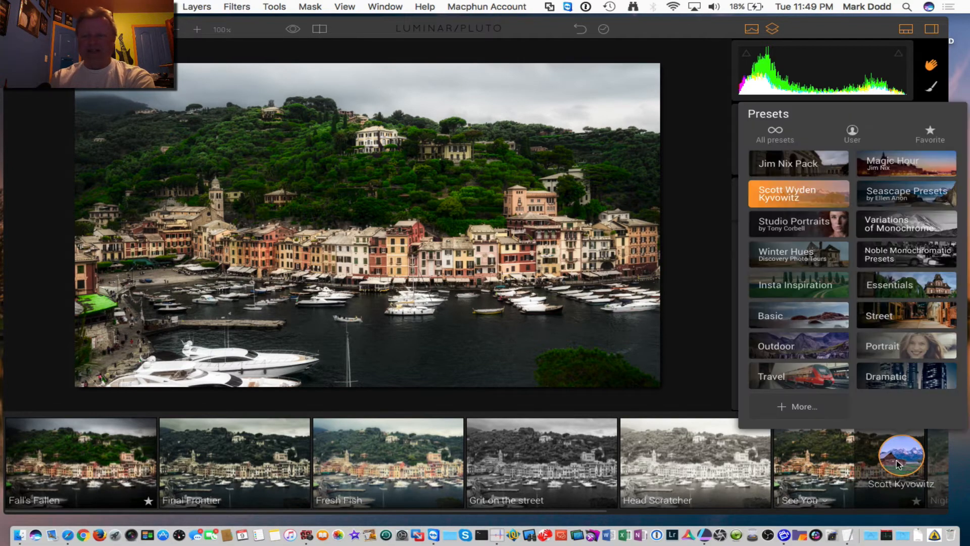
click(791, 226)
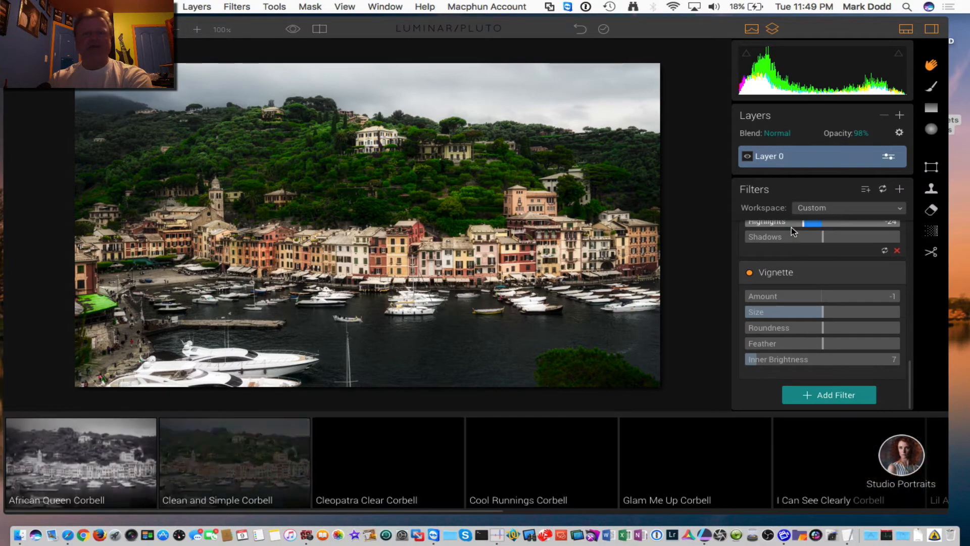
scroll(458, 490, right, 5)
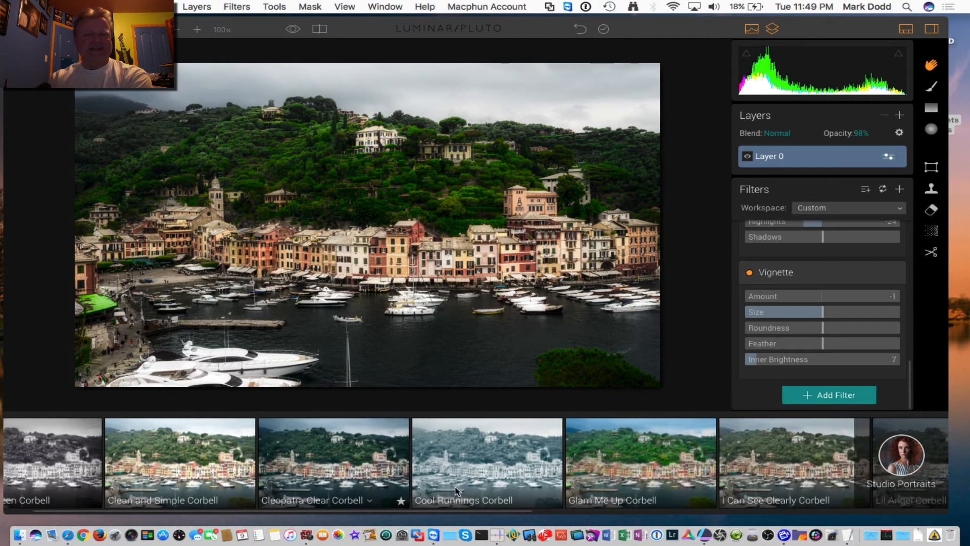
scroll(455, 489, right, 3)
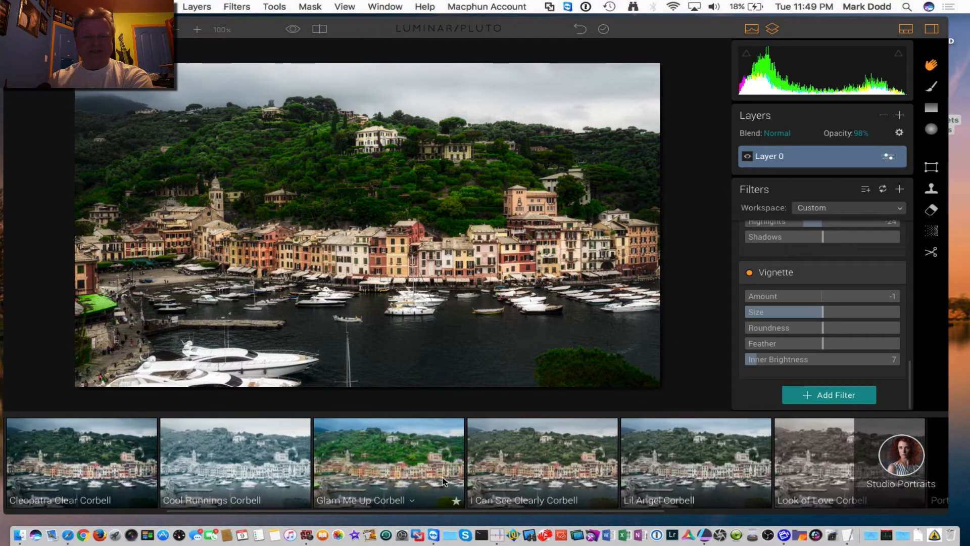
scroll(443, 480, right, 8)
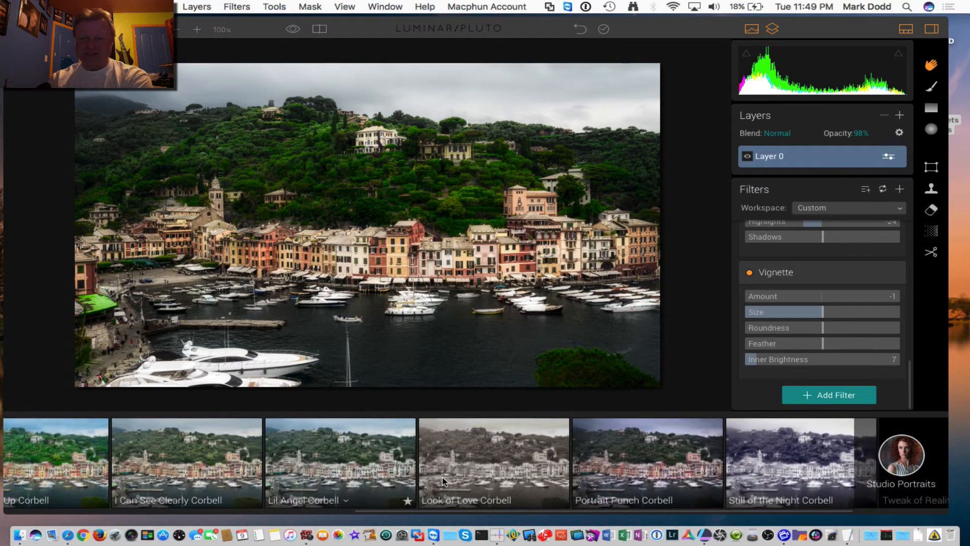
scroll(414, 481, right, 3)
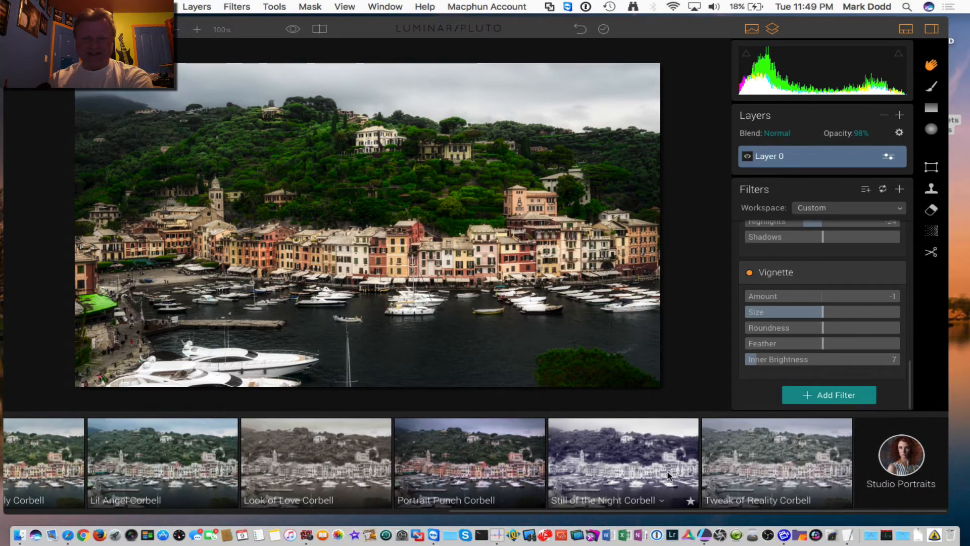
click(648, 484)
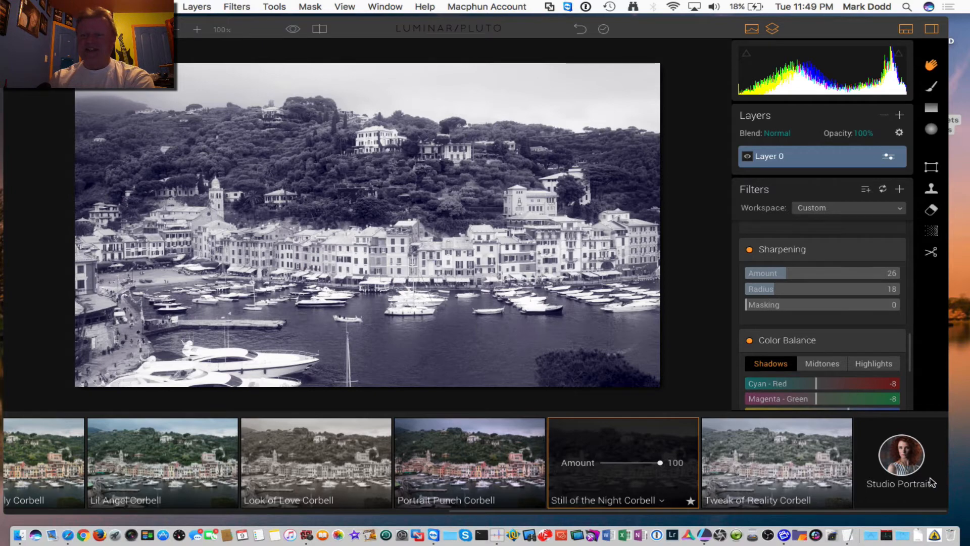
Step: Switch the preset category to Winter Hues, replacing it with Insta Inspiration
click(906, 464)
click(787, 251)
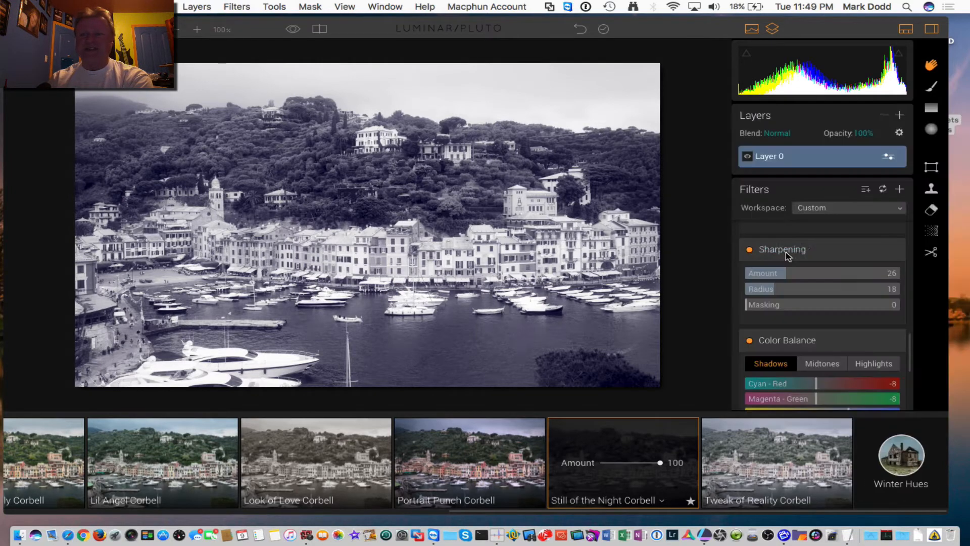
click(916, 461)
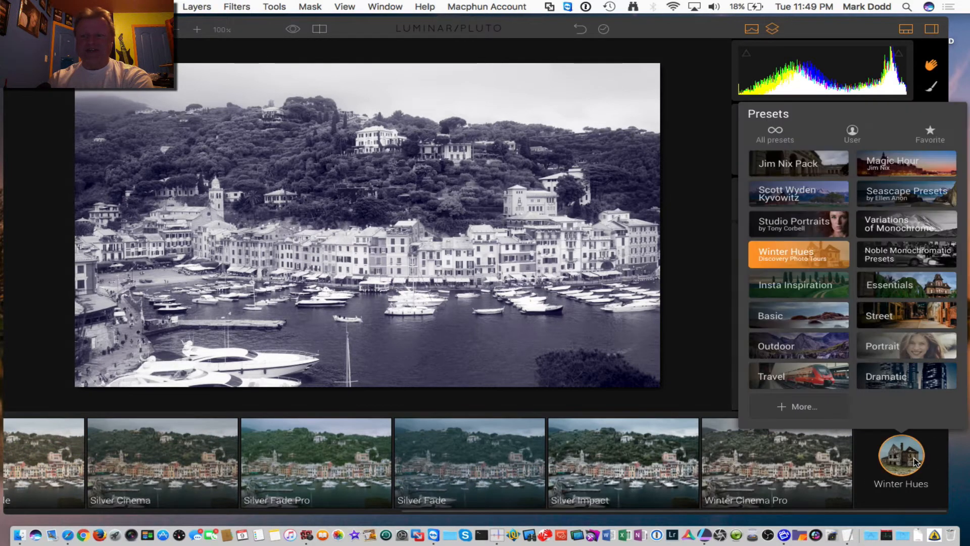
click(810, 295)
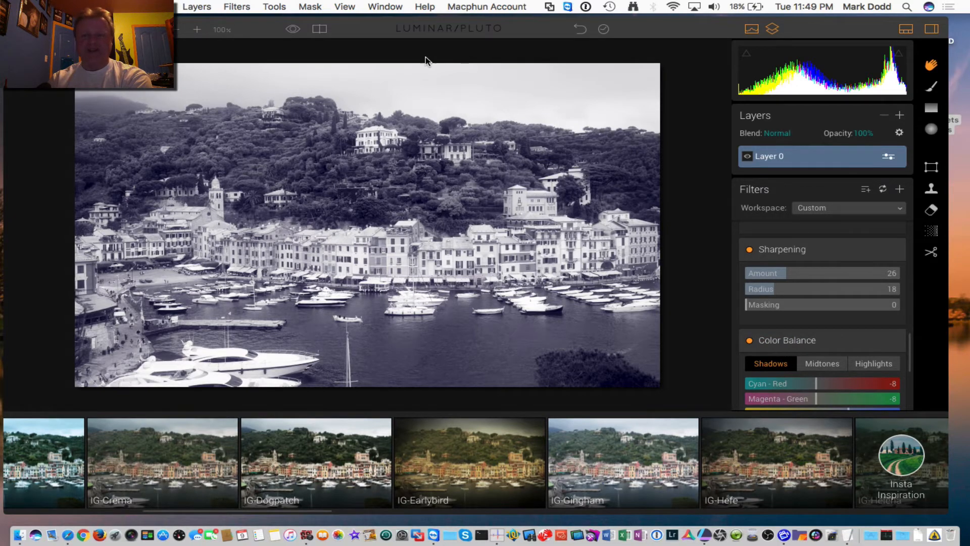
Step: Examine the Insta Inspiration preset previews from IG-1977 through IG-Moon
scroll(270, 469, left, 5)
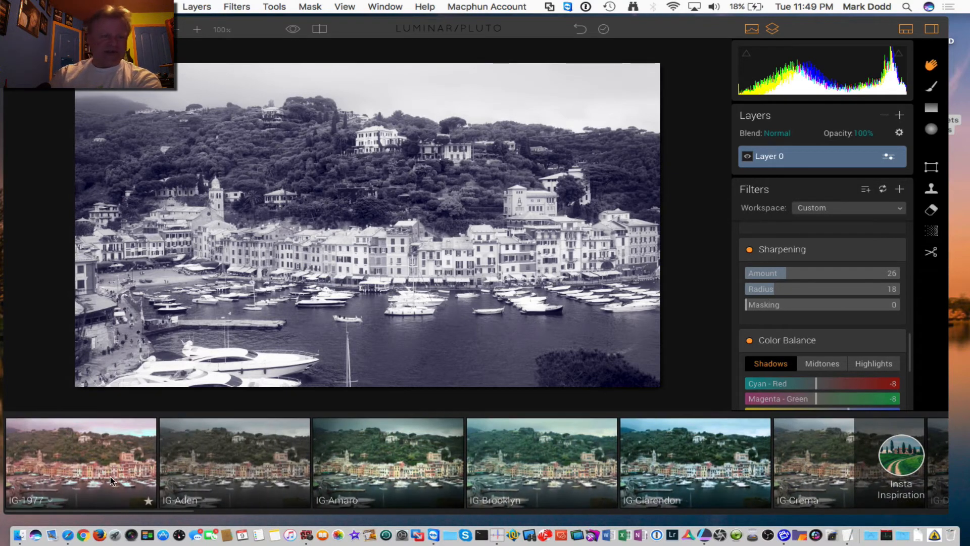
scroll(111, 481, right, 5)
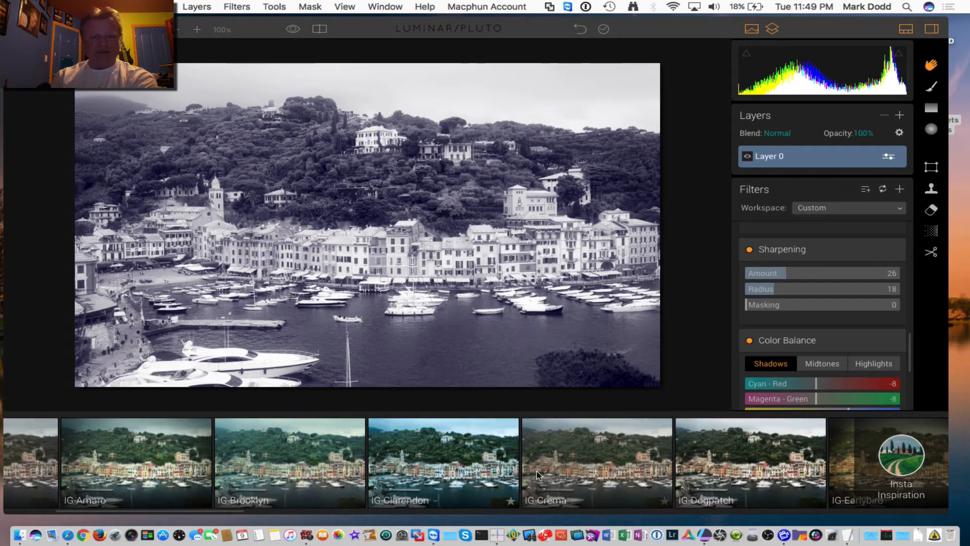
scroll(753, 446, right, 5)
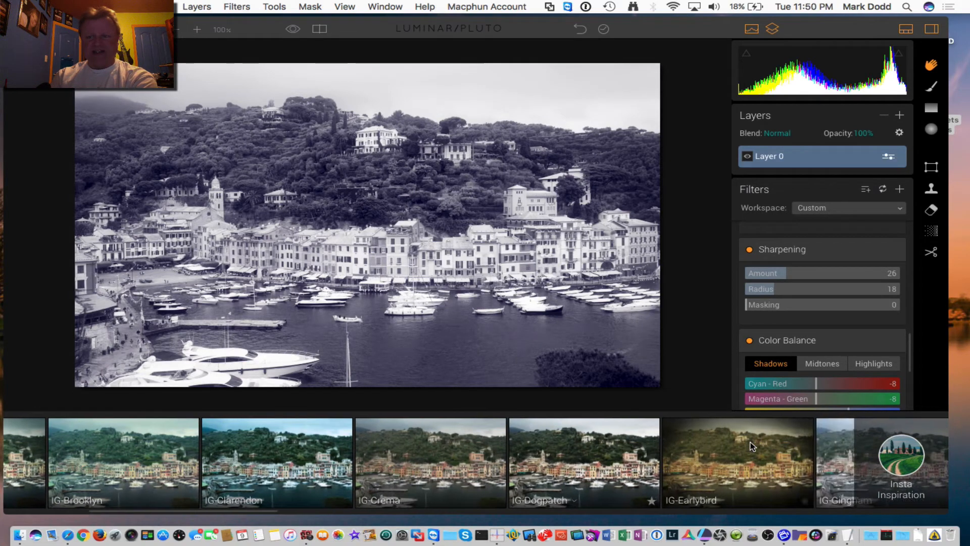
scroll(752, 447, right, 1)
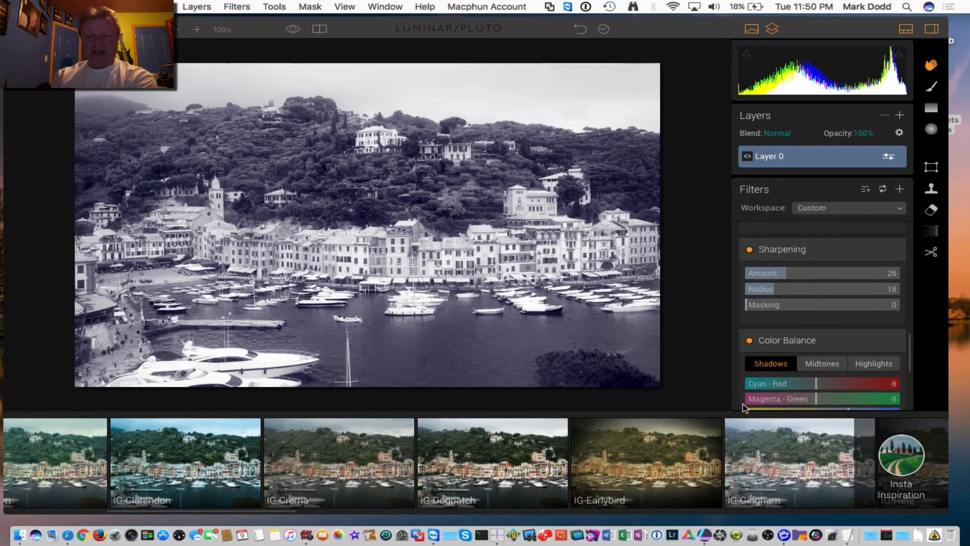
scroll(791, 449, right, 6)
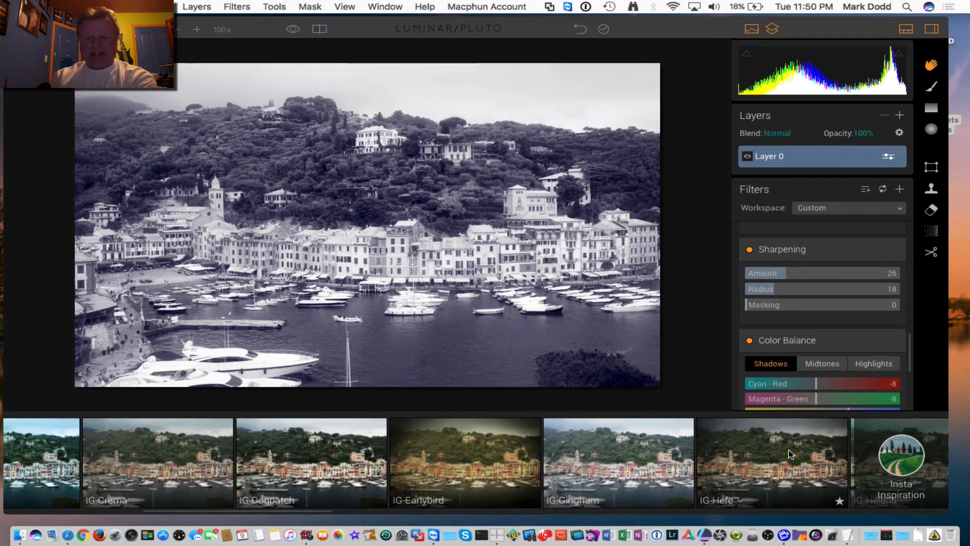
scroll(792, 454, right, 6)
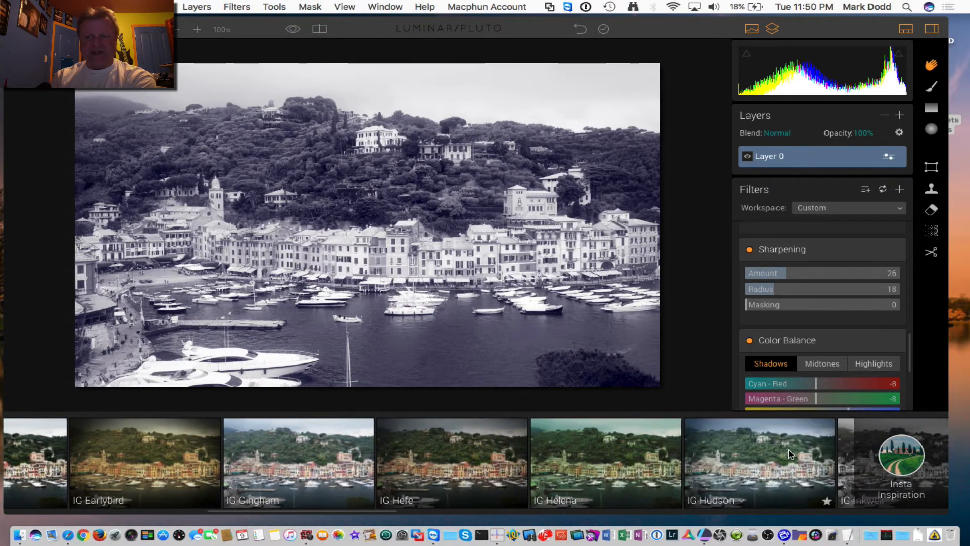
scroll(791, 454, right, 5)
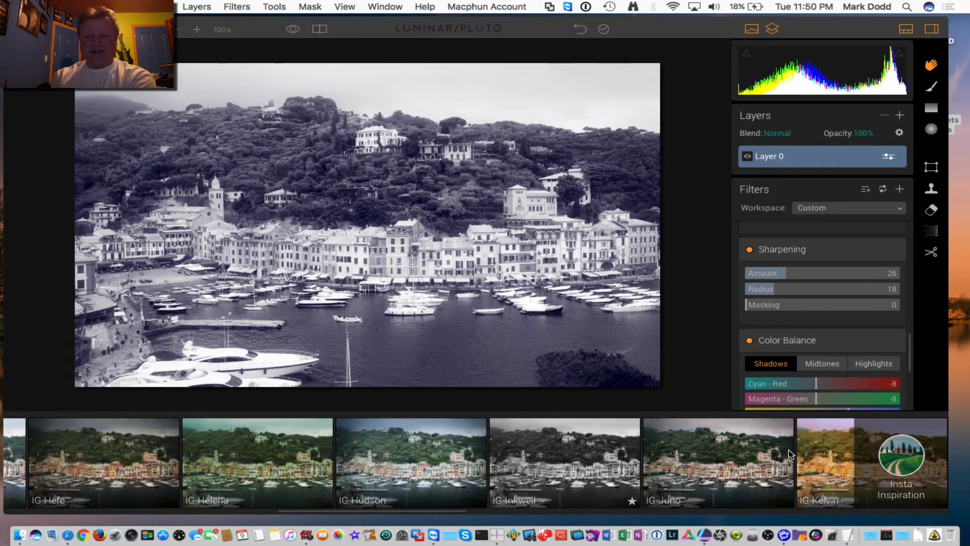
scroll(791, 454, right, 6)
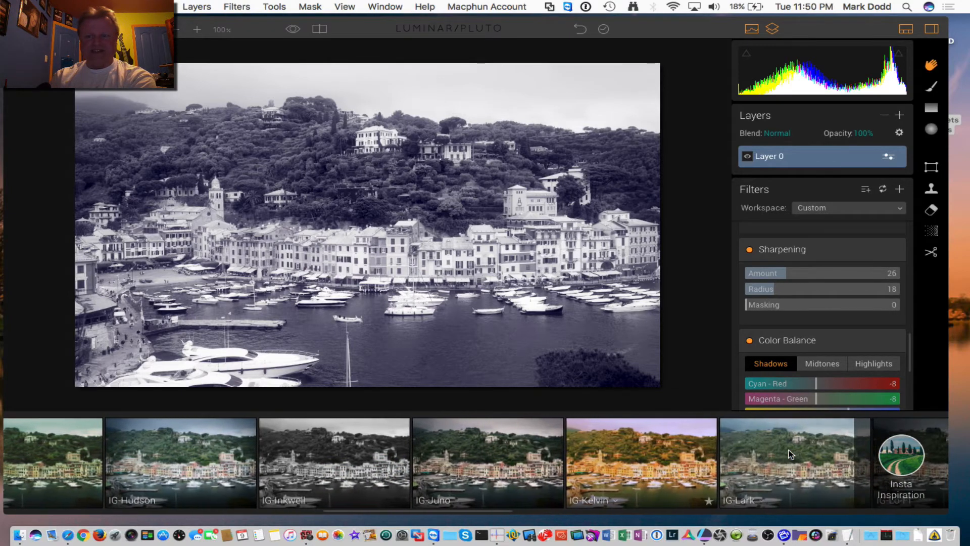
scroll(791, 454, right, 8)
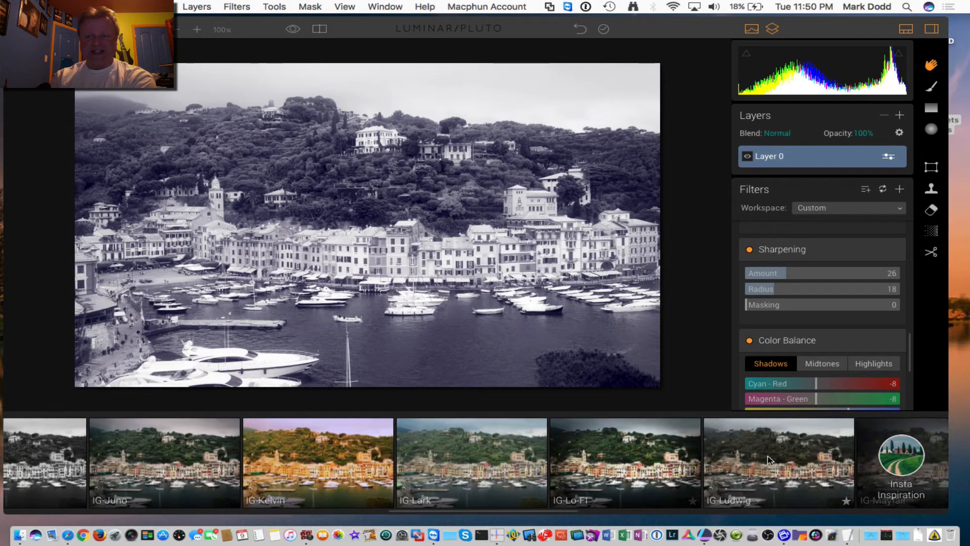
scroll(768, 456, right, 5)
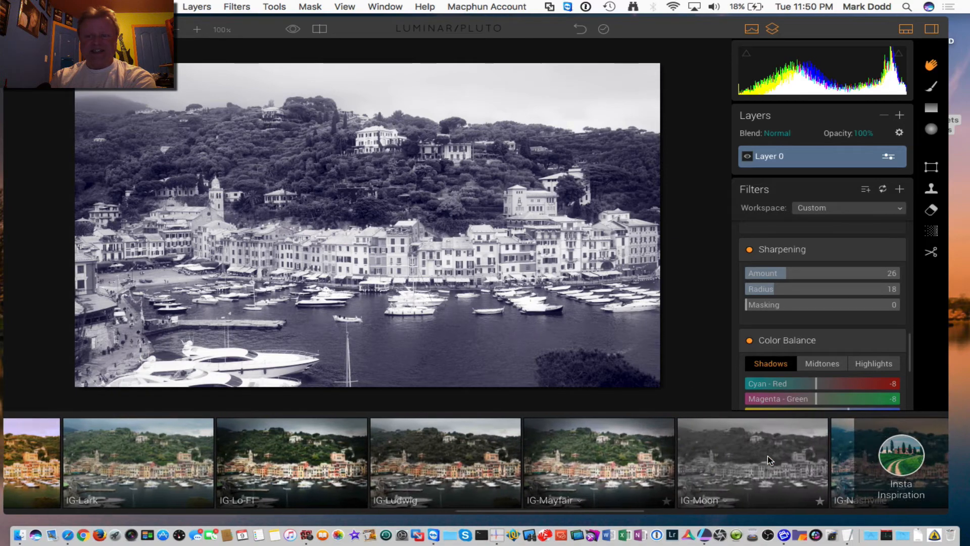
Step: Examine the remaining Insta Inspiration preset previews through IG-X-Pro II, and return to those around IG-Hudson and IG-Lark
scroll(768, 456, right, 5)
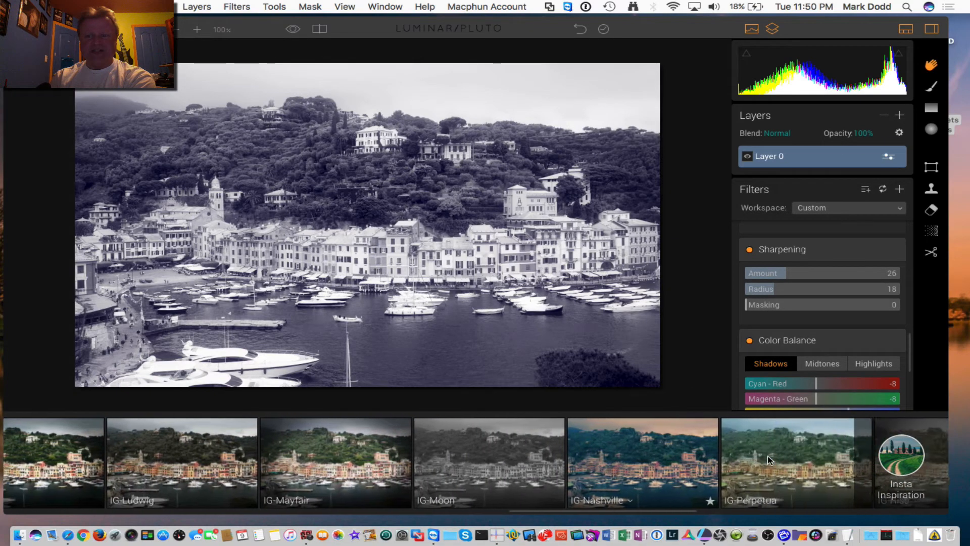
scroll(766, 459, right, 6)
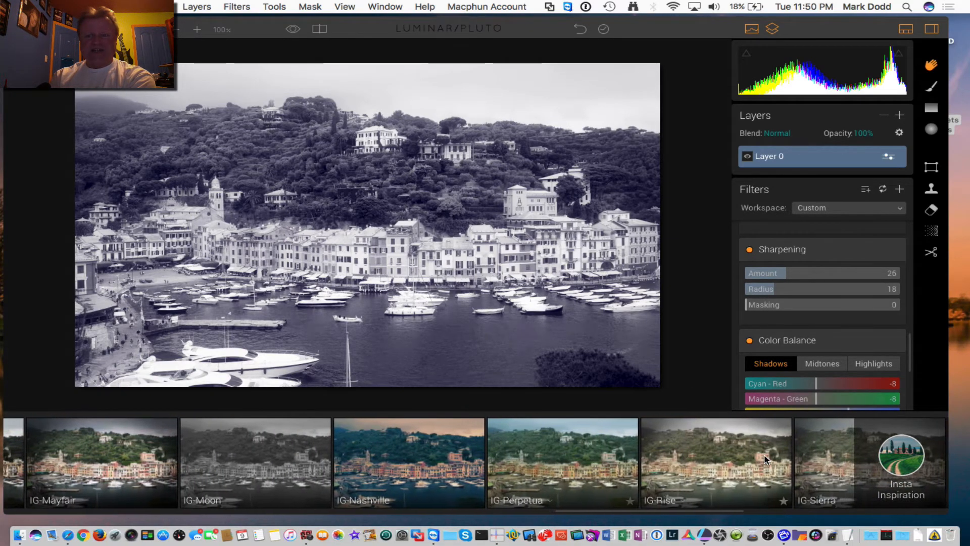
scroll(766, 459, right, 4)
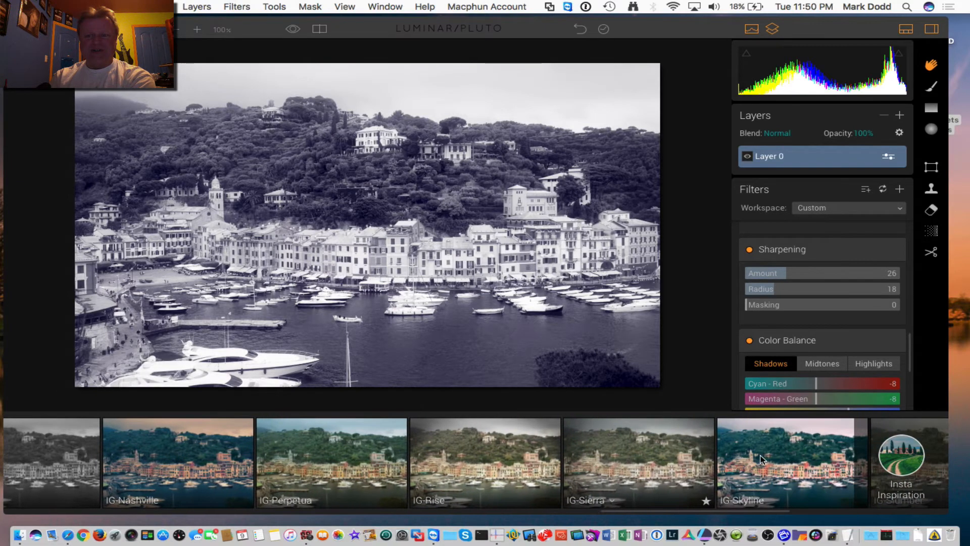
scroll(762, 459, right, 8)
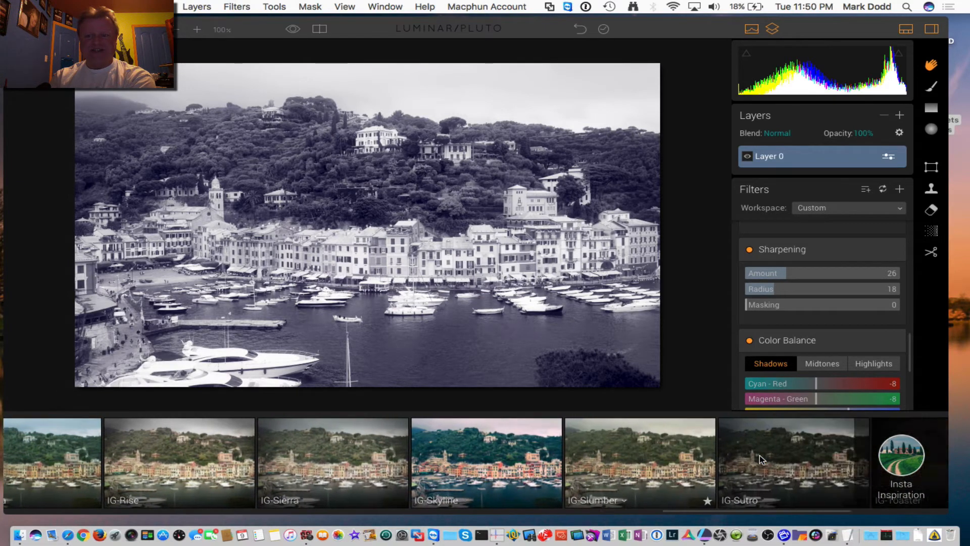
scroll(761, 459, right, 3)
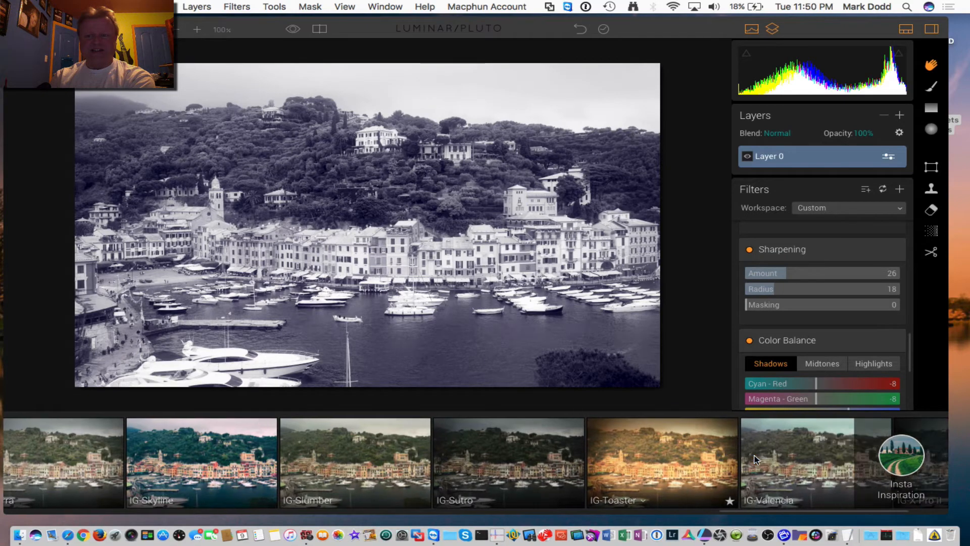
scroll(755, 459, right, 3)
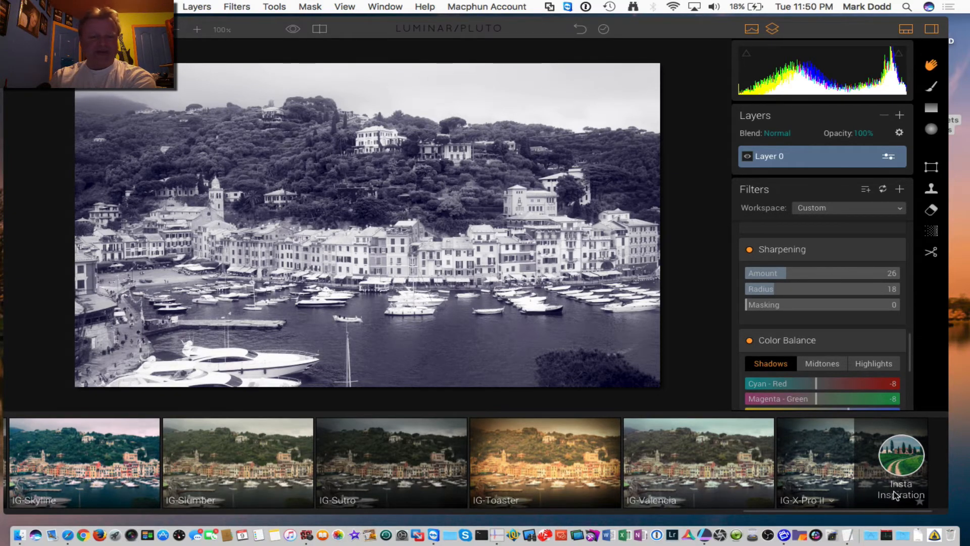
scroll(673, 462, left, 15)
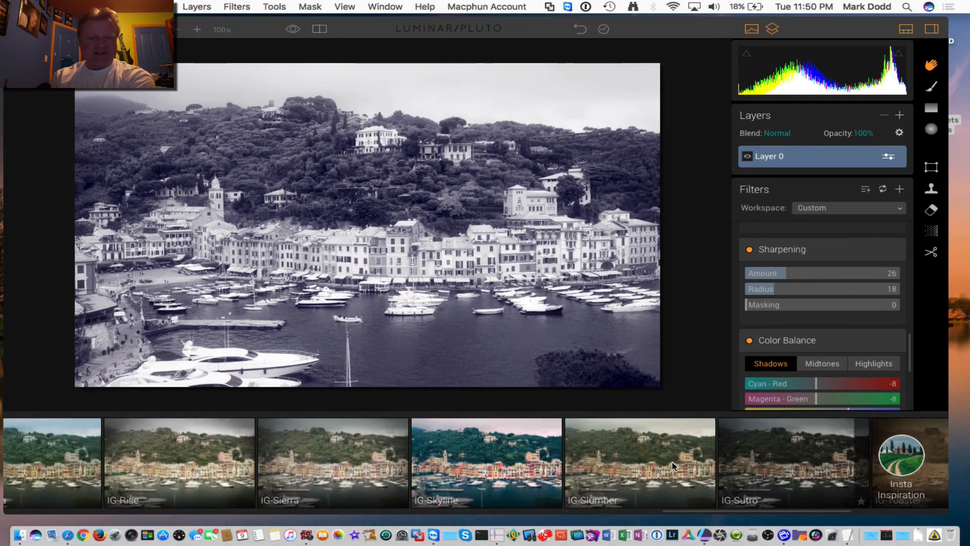
scroll(673, 462, left, 10)
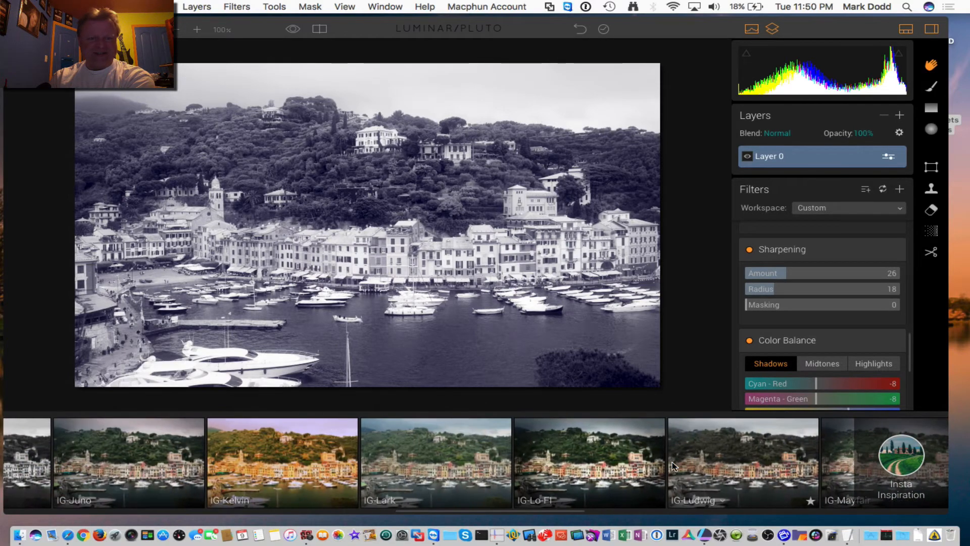
scroll(673, 466, left, 10)
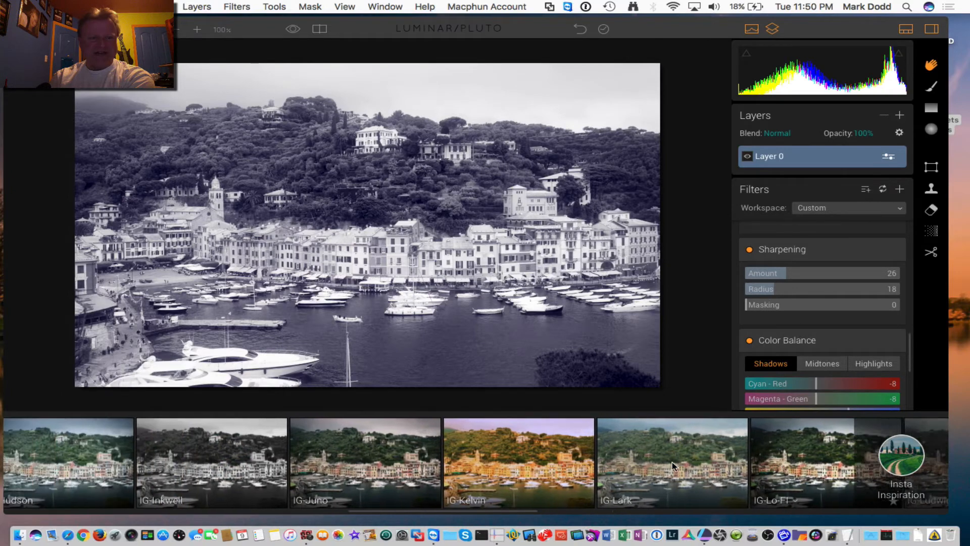
scroll(673, 465, left, 2)
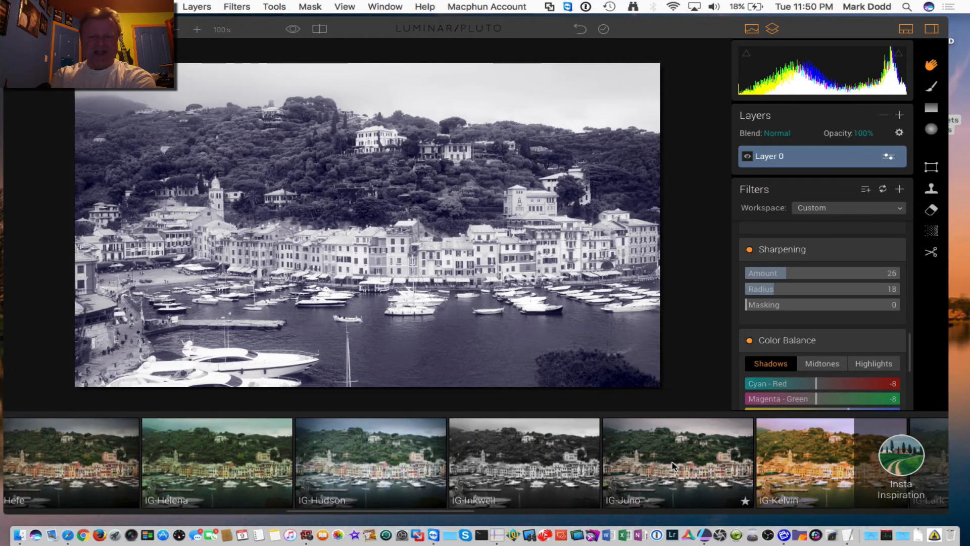
scroll(672, 464, right, 5)
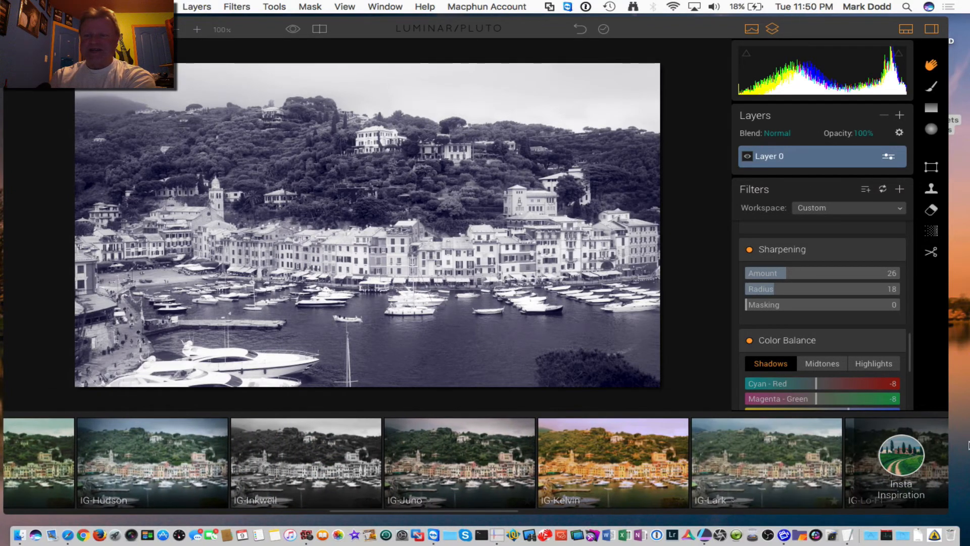
Step: Switch the preset category to Essentials, browse its presets and apply Conundrum to the harbour photo
click(887, 456)
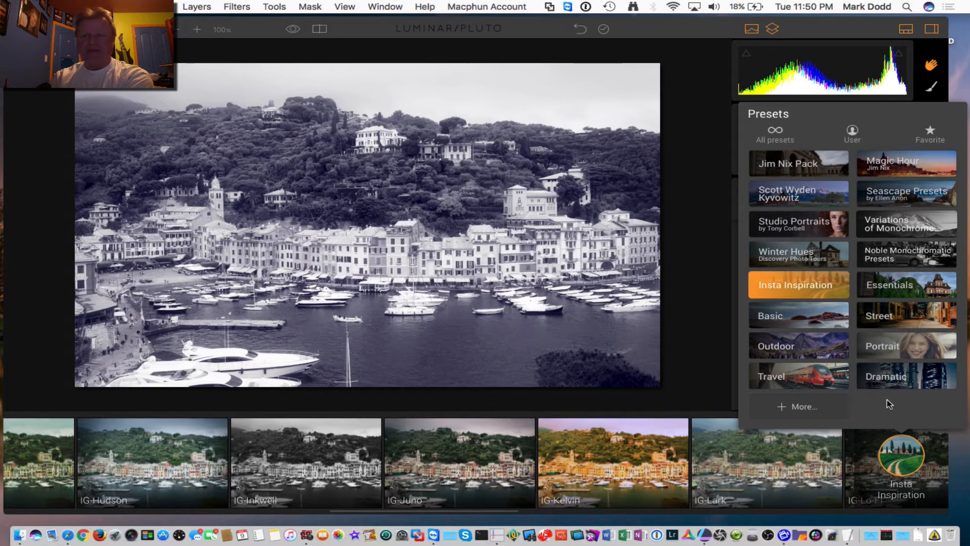
click(896, 283)
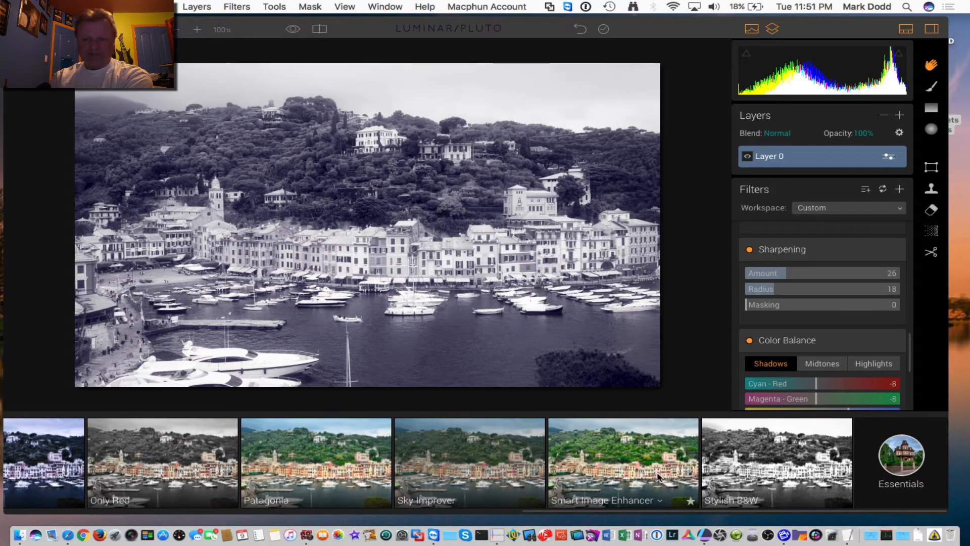
scroll(659, 476, left, 10)
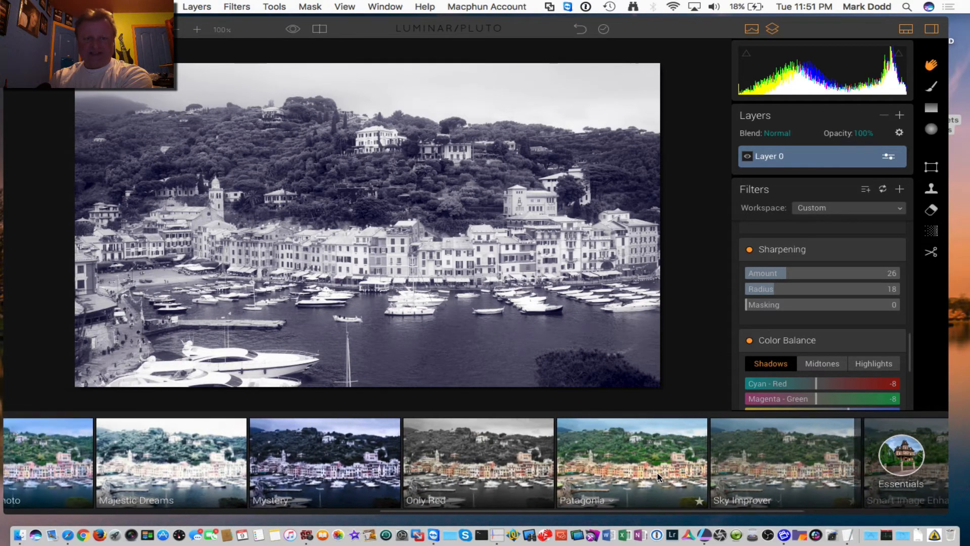
scroll(659, 476, left, 10)
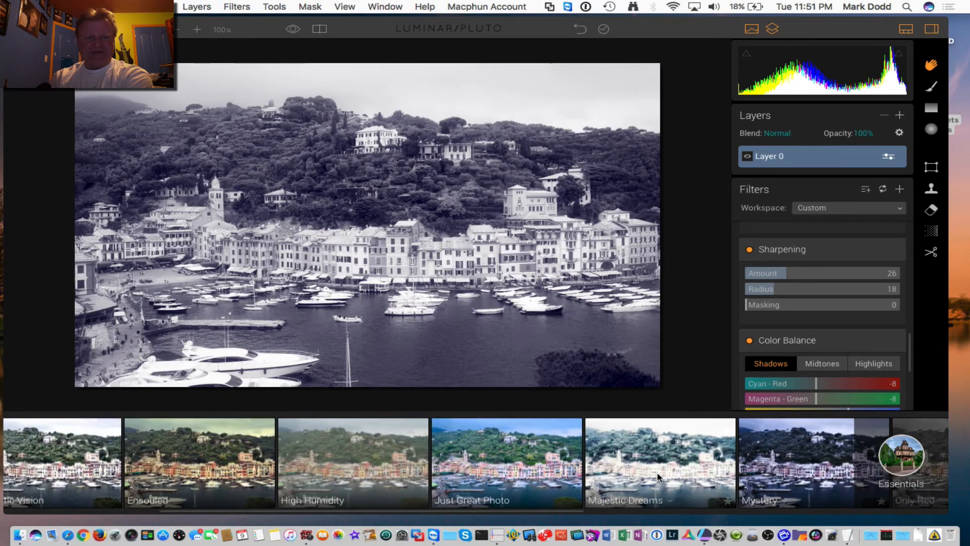
scroll(659, 476, left, 10)
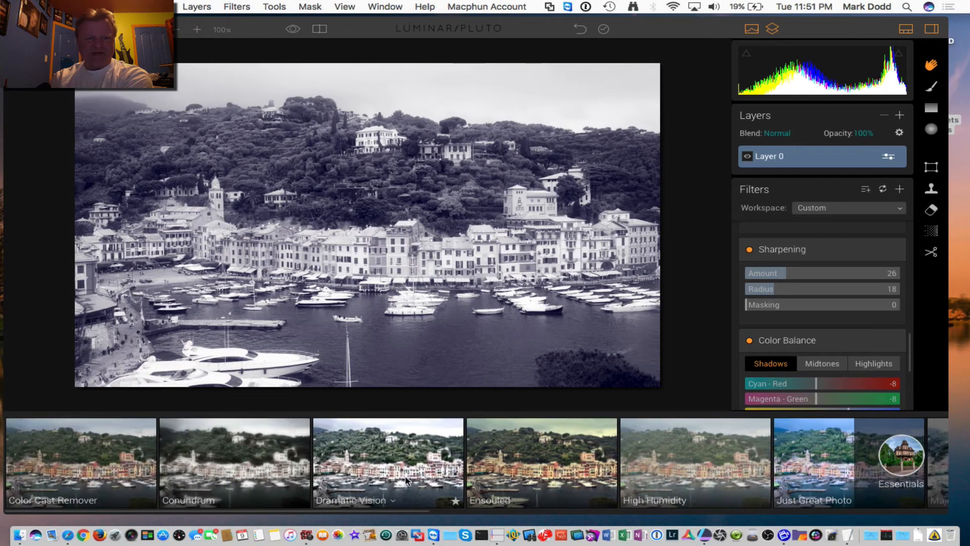
click(281, 485)
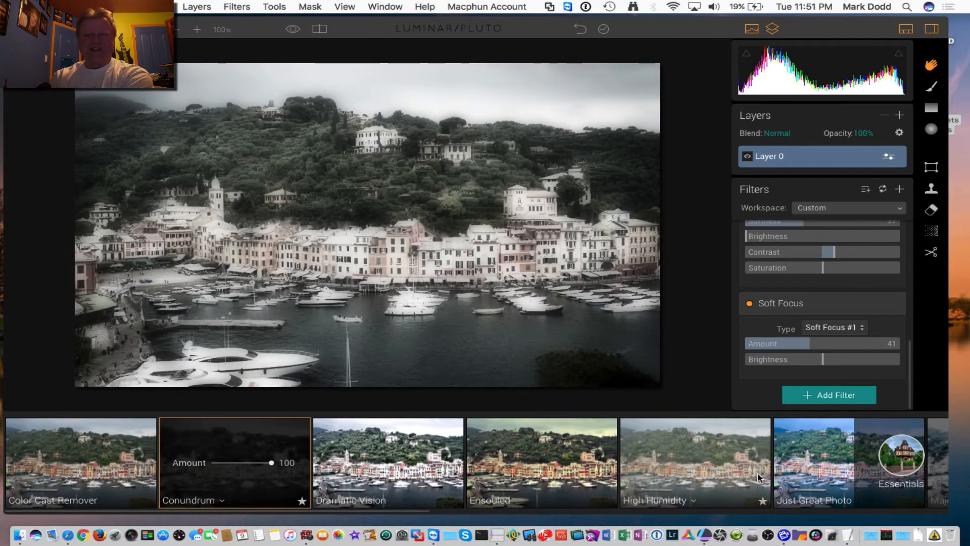
Step: Switch the preset category to Noble Monochromatic Presets and apply Classic Street Photo to the harbour photo
click(904, 456)
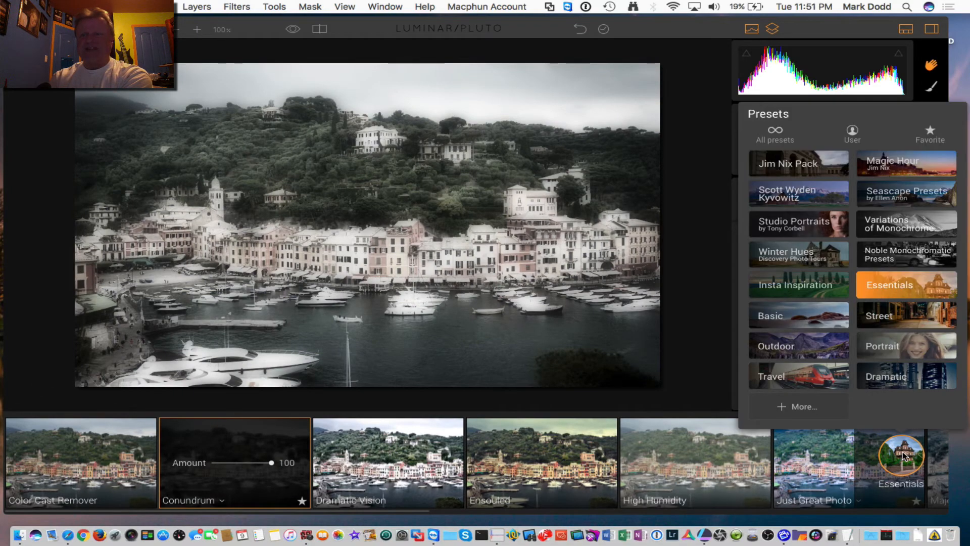
click(898, 256)
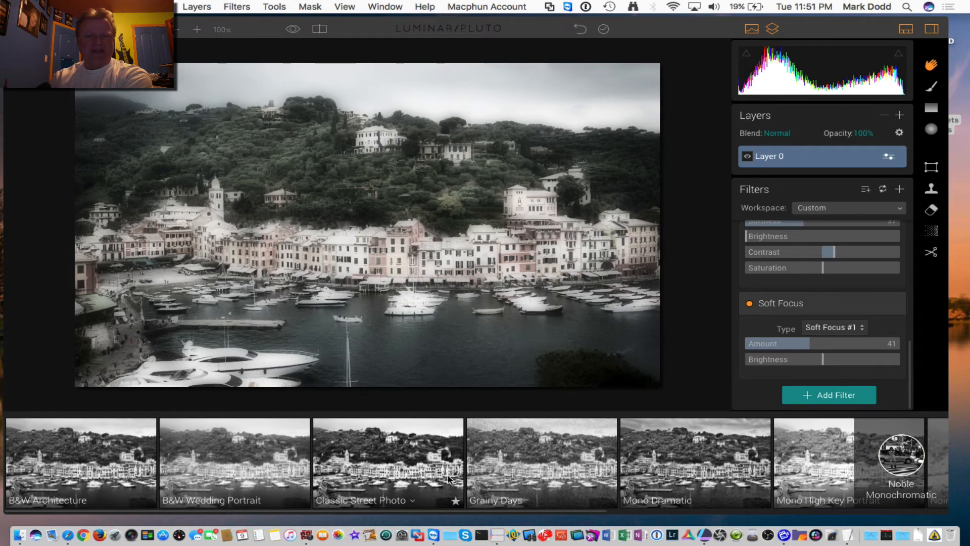
scroll(444, 479, right, 1)
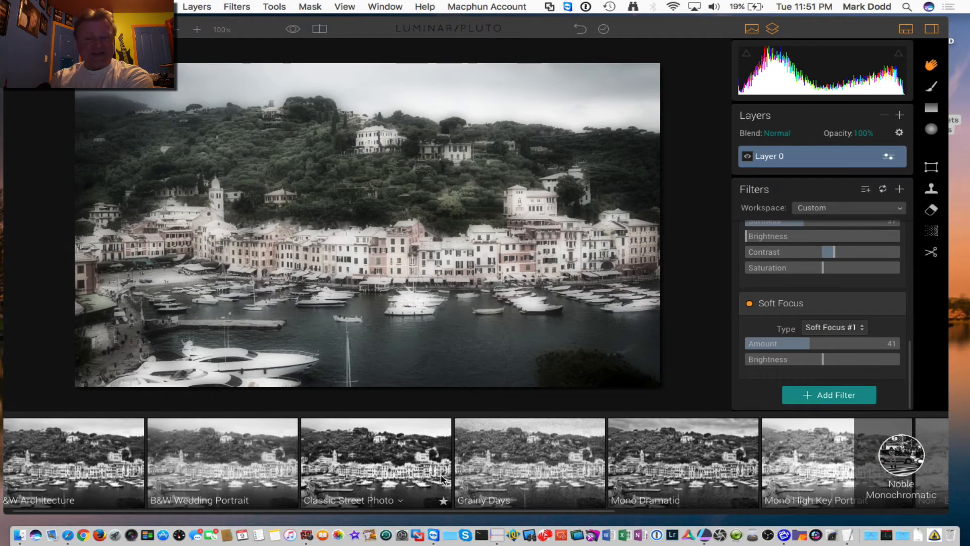
scroll(442, 479, right, 5)
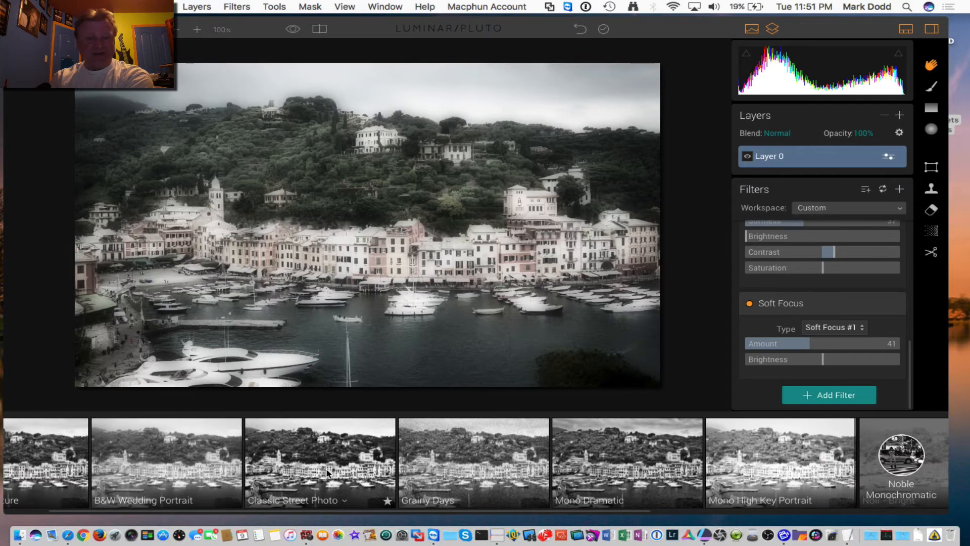
click(328, 473)
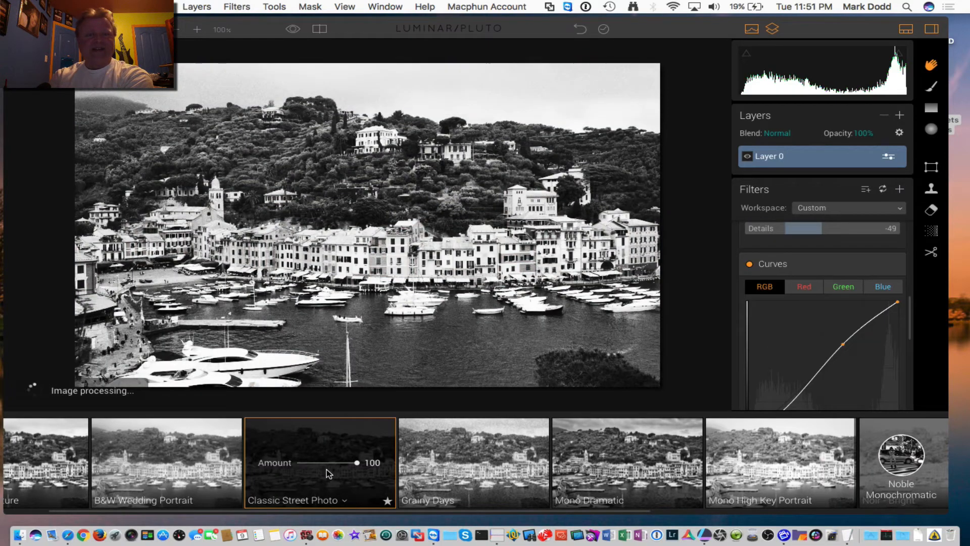
Step: Try the Classic Street Photo preset at an amount of 10, and reset the amount to 100
drag(357, 463, 302, 466)
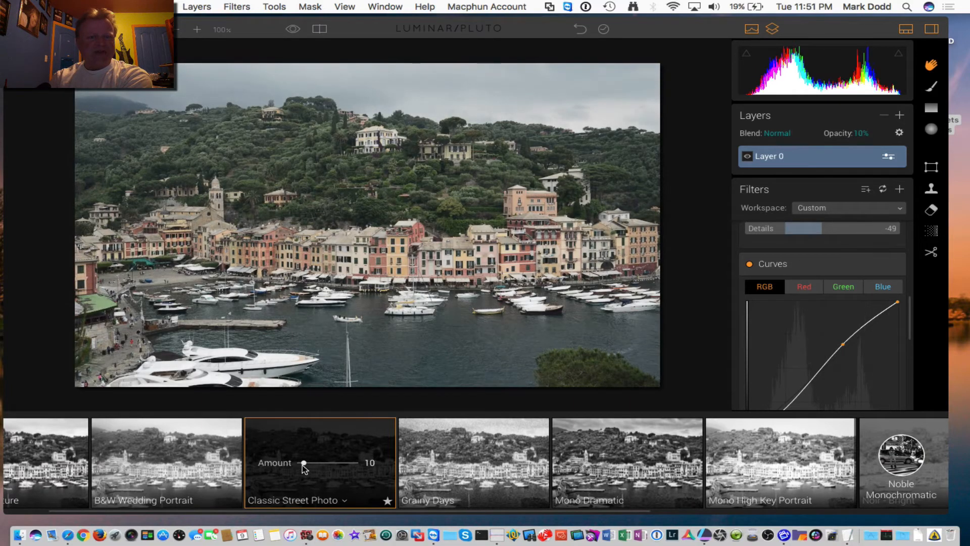
double_click(302, 465)
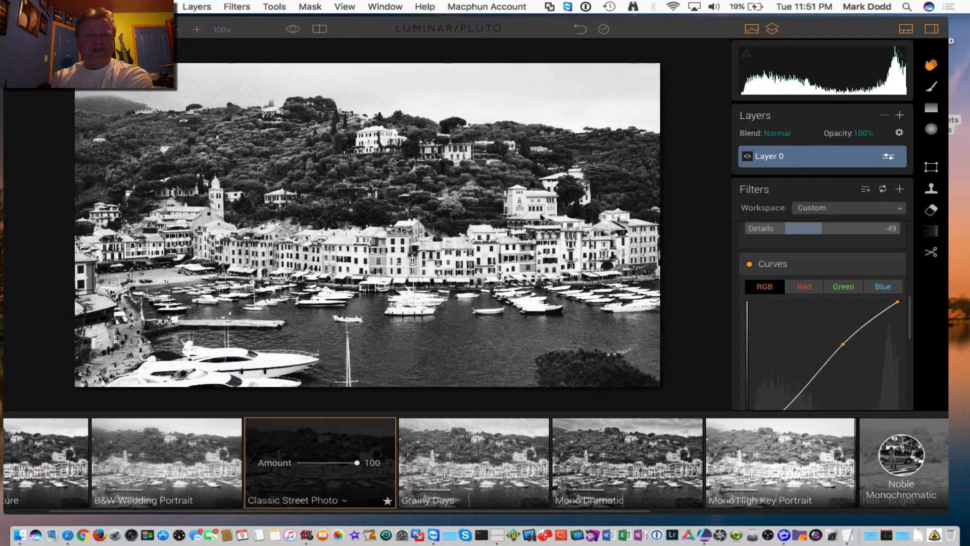
Step: Try fine-tuning the preset's black-and-white tones by setting Contrast to 25 and Whites to -39
scroll(820, 263, up, 10)
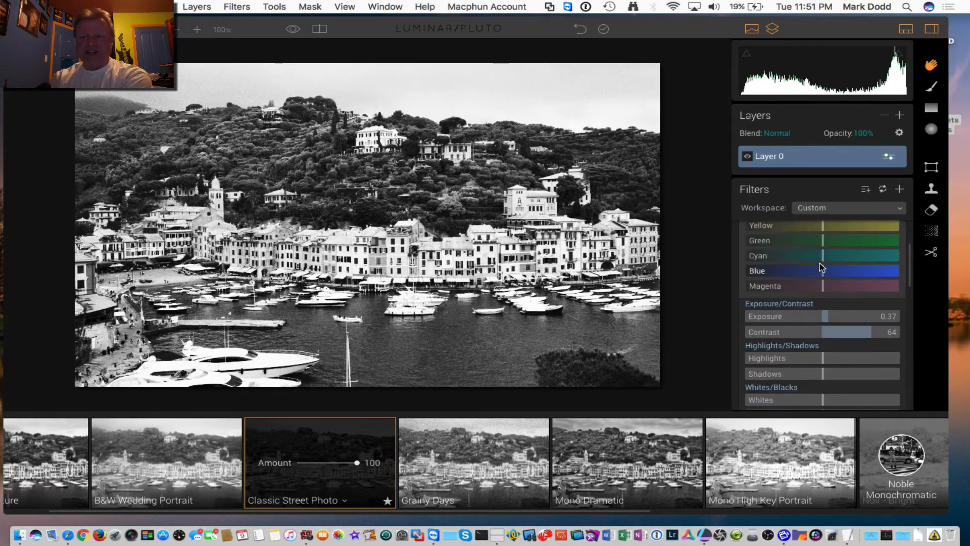
scroll(820, 263, down, 2)
scroll(820, 266, down, 6)
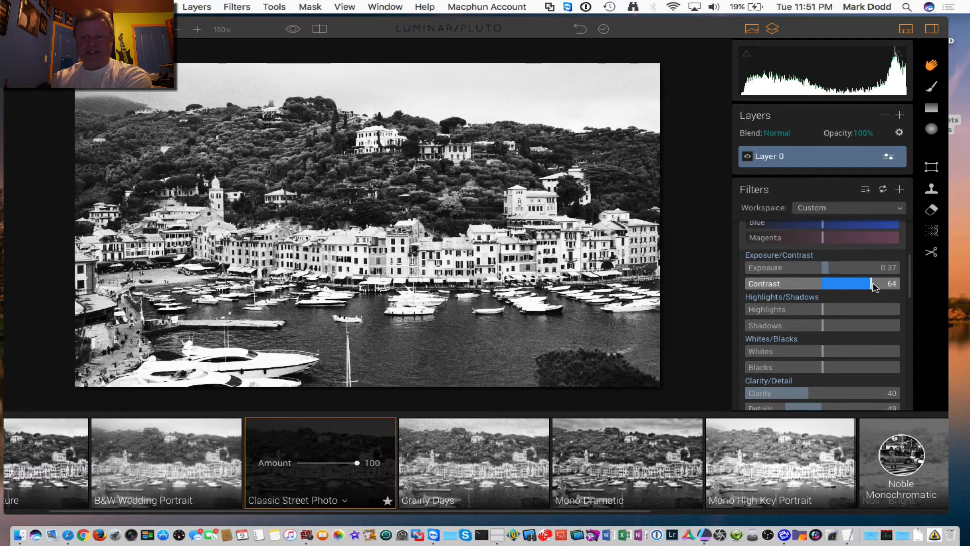
drag(874, 286, 843, 291)
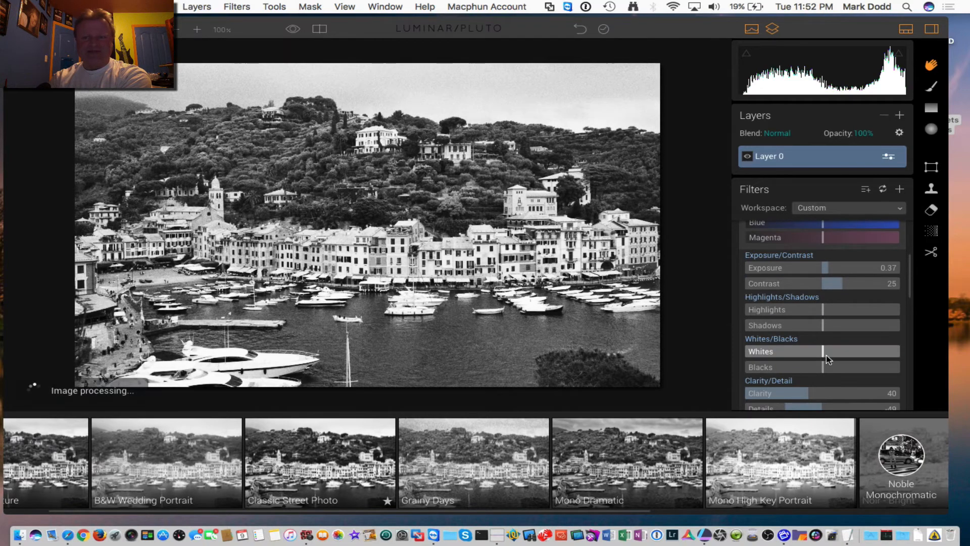
drag(802, 353, 794, 357)
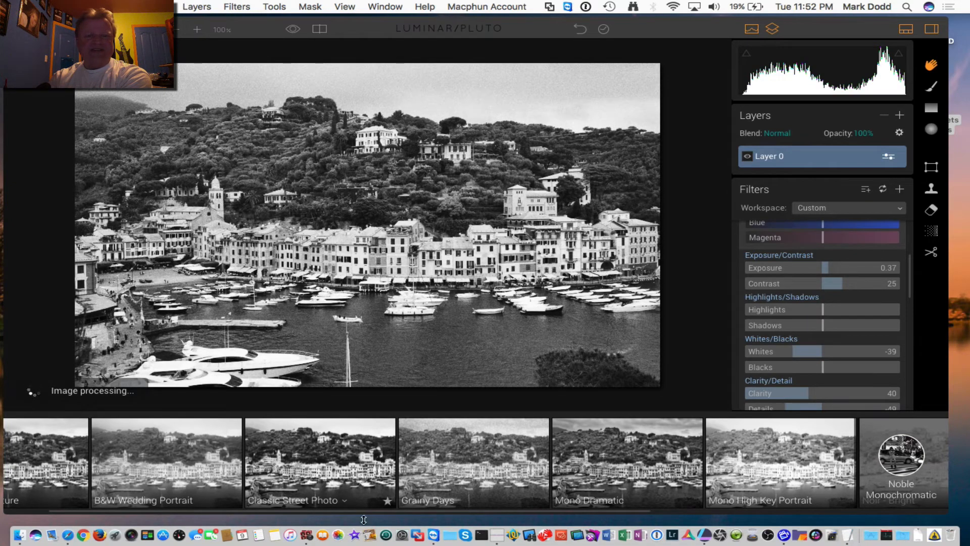
Step: Reapply the Classic Street Photo preset to discard the filter adjustments, and set its amount to 97
click(313, 469)
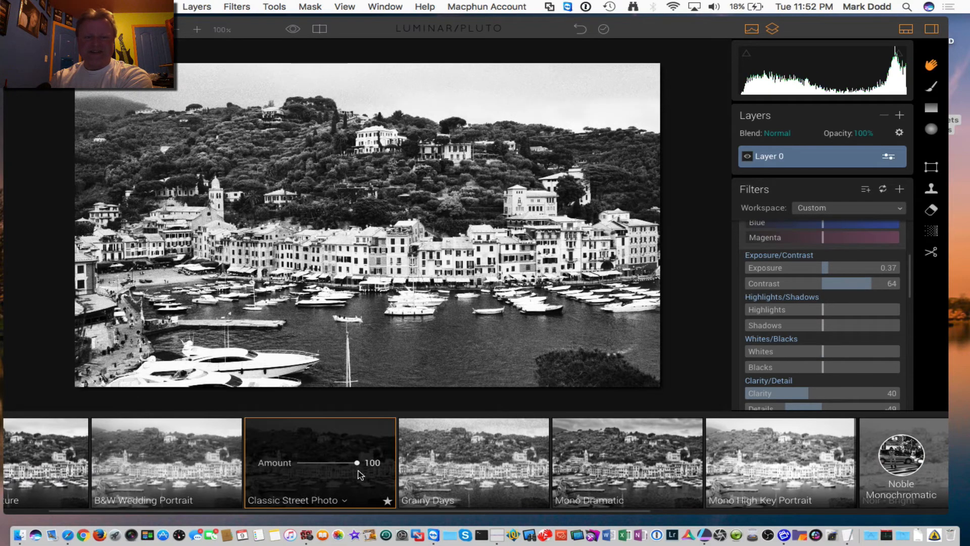
mouse_move(358, 467)
mouse_down()
mouse_move(318, 464)
mouse_move(355, 463)
mouse_up()
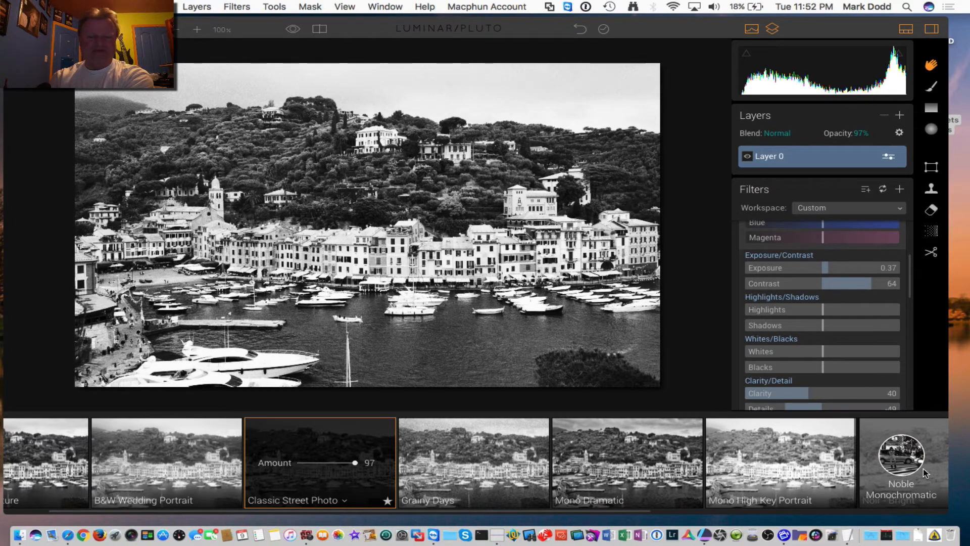
Step: Switch the preset category to Variations of Monochrome and browse its presets through The Standard
click(899, 454)
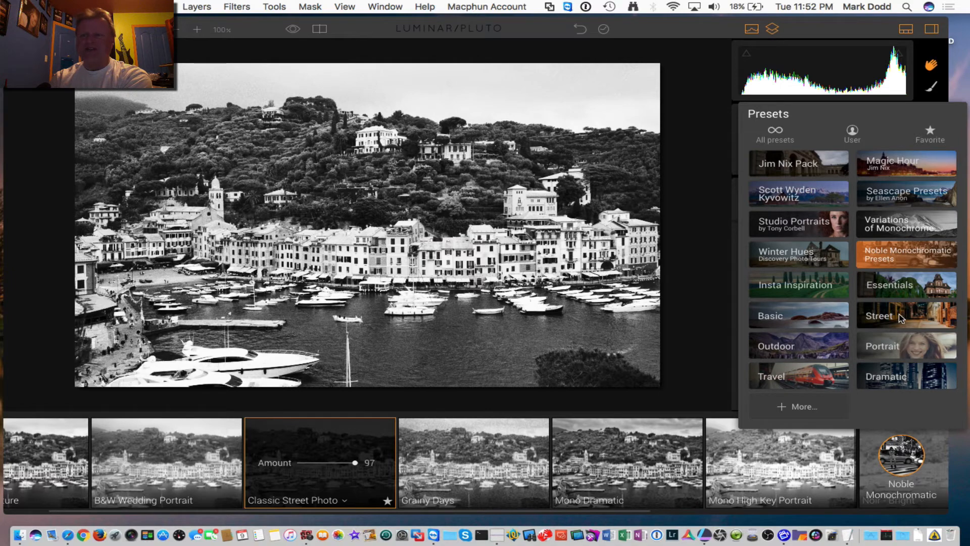
click(899, 230)
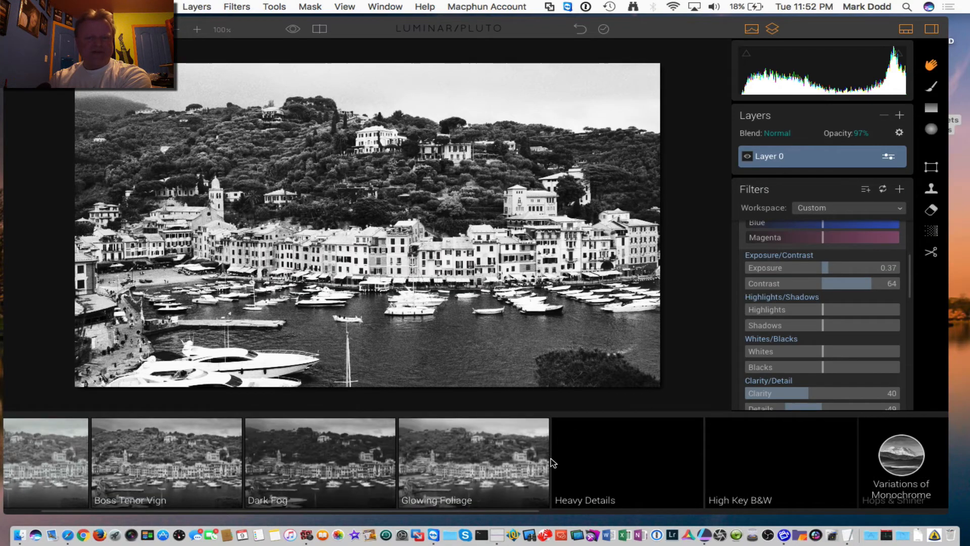
scroll(523, 462, right, 5)
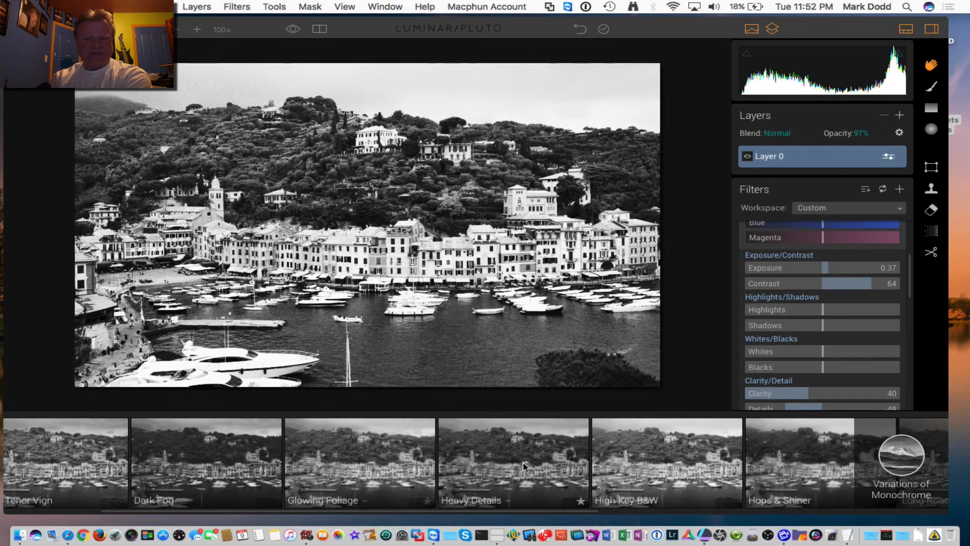
scroll(499, 459, right, 10)
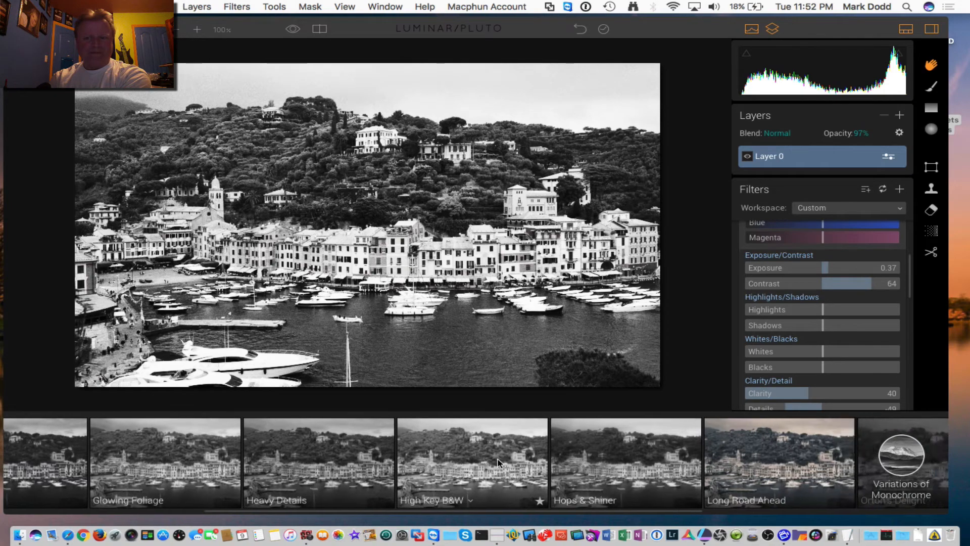
scroll(498, 462, right, 2)
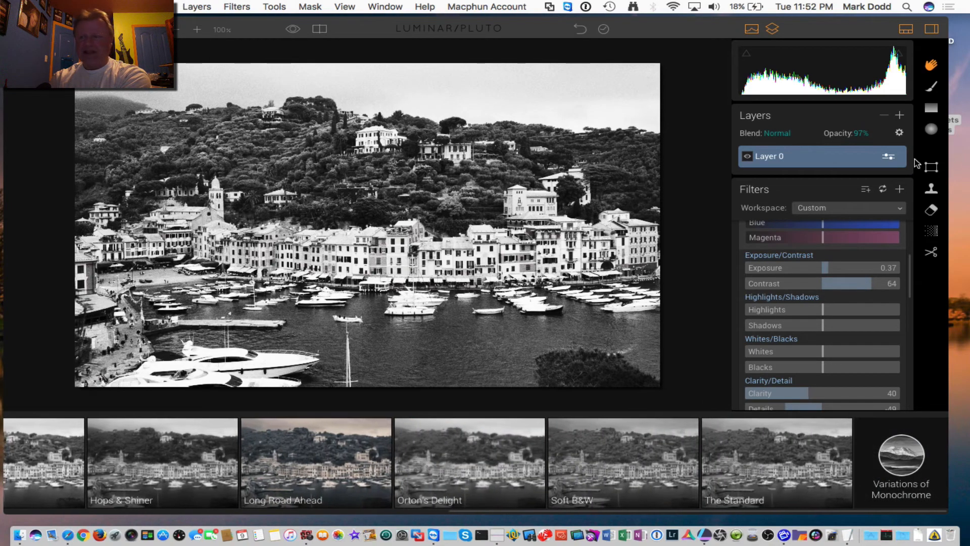
Step: Switch the preset category to Seascape Presets, apply the Misty Moody preset, and browse the rest of the pack
click(902, 458)
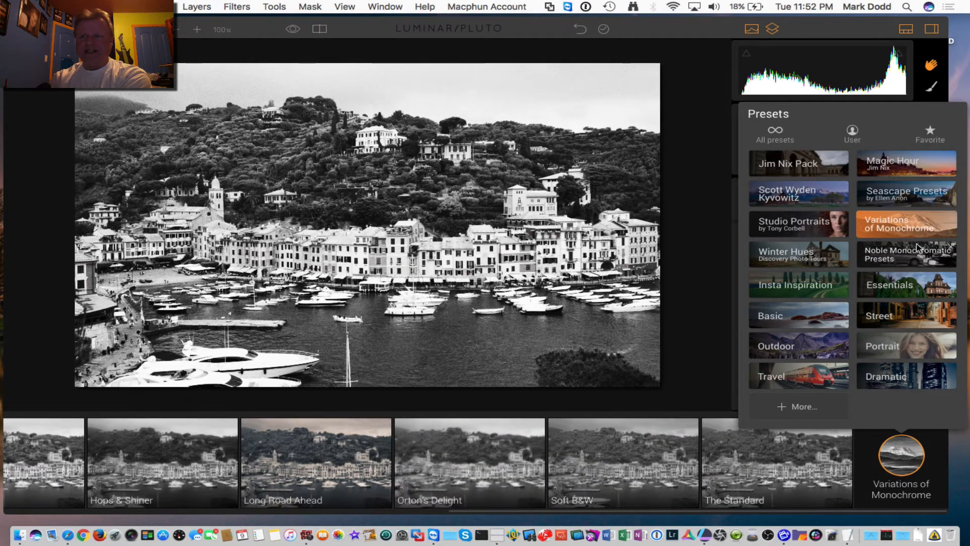
click(913, 200)
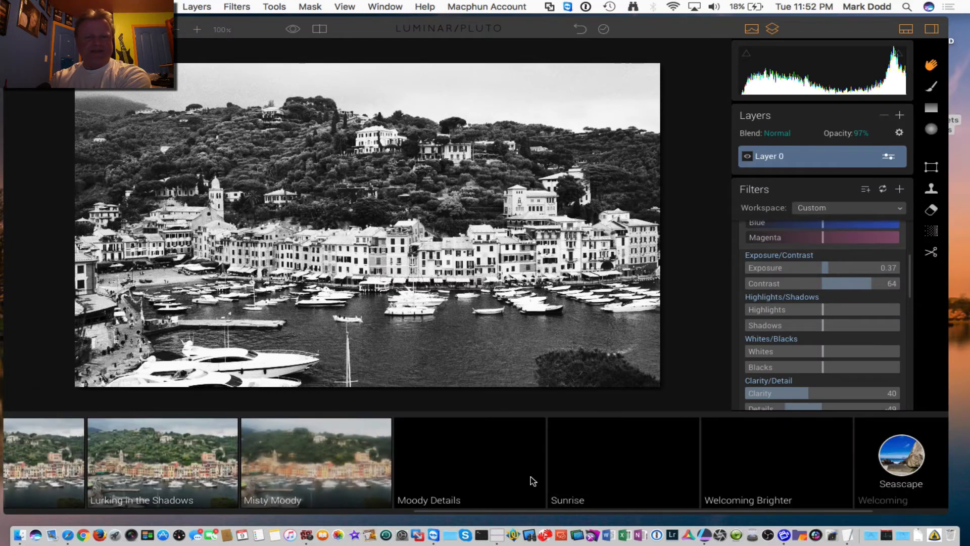
click(314, 490)
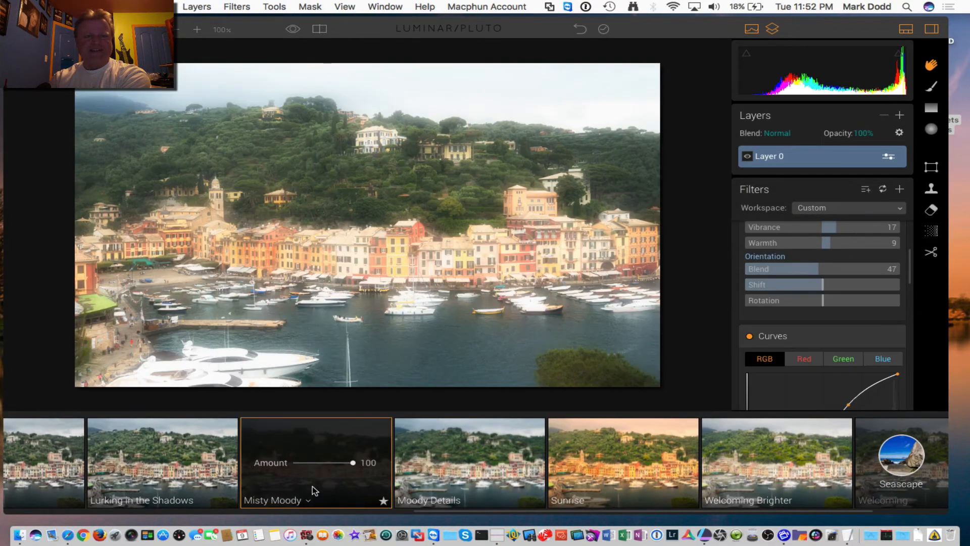
scroll(453, 469, right, 3)
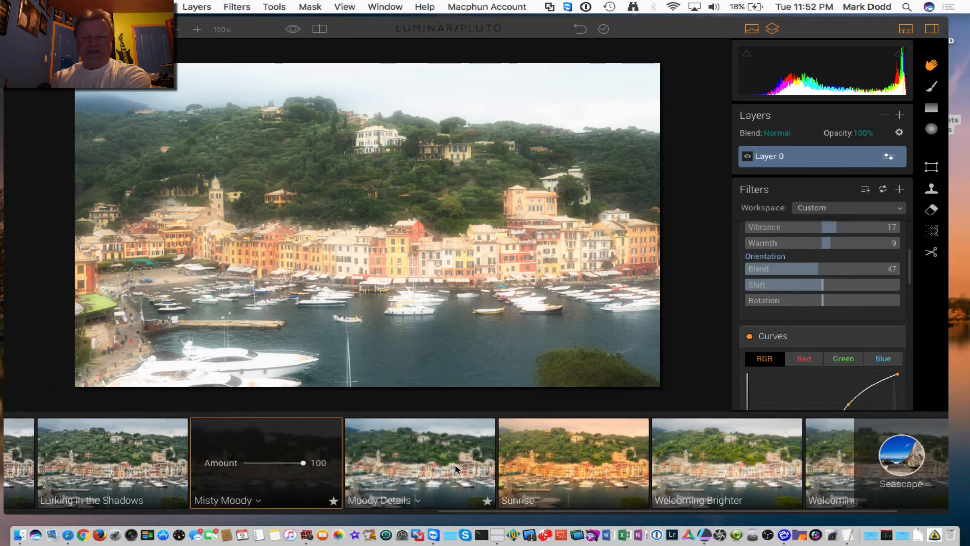
scroll(457, 462, left, 5)
scroll(457, 462, left, 10)
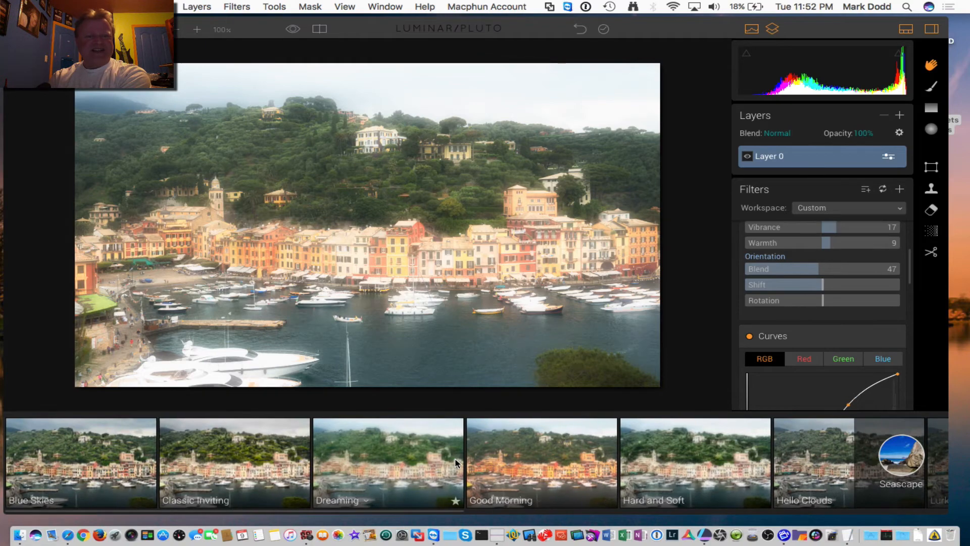
Step: Switch the preset category to Magic Hour and apply the Golden Hour Pop 2 preset to the image
click(901, 453)
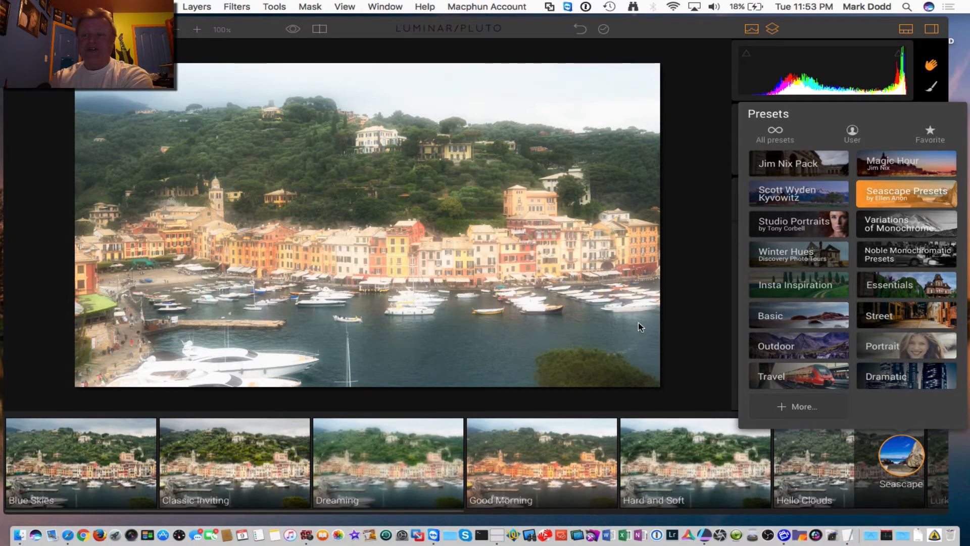
click(904, 172)
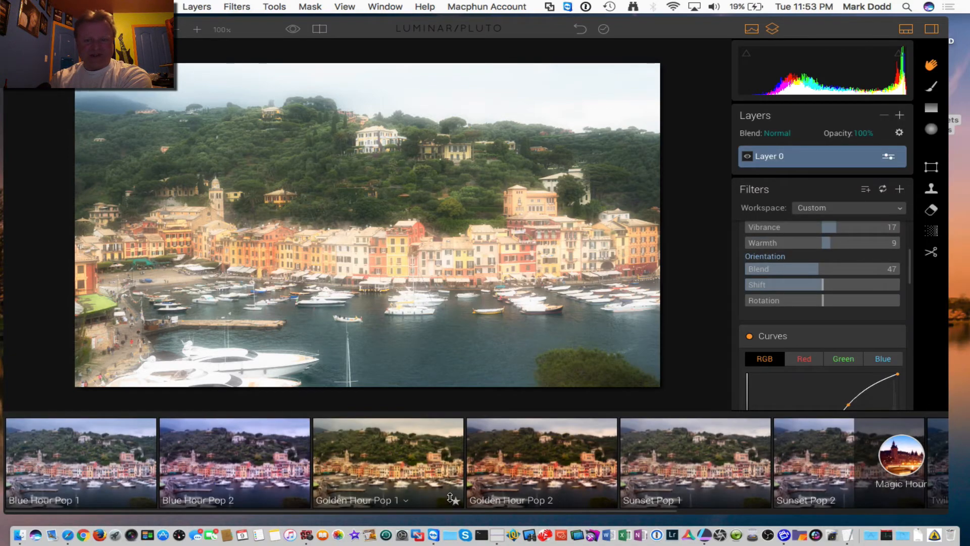
scroll(451, 498, right, 3)
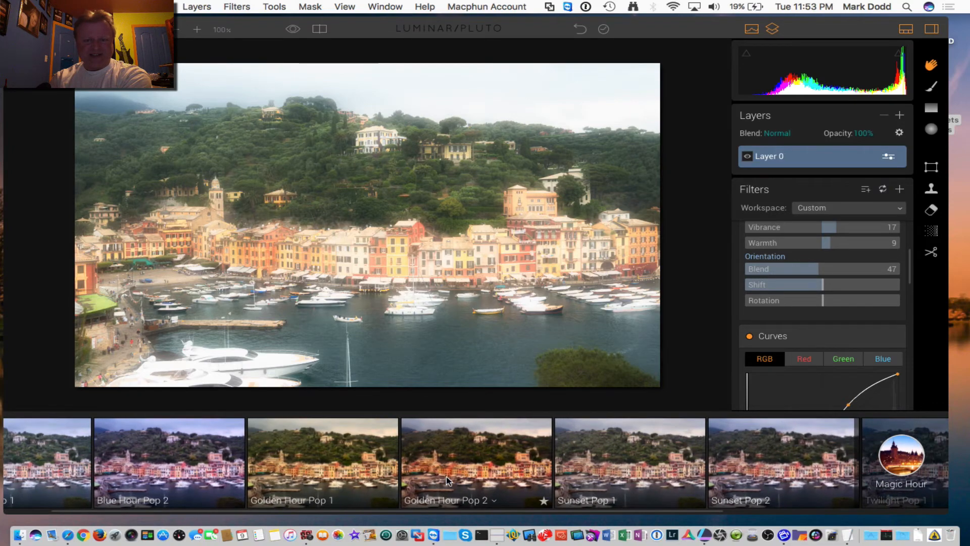
click(446, 480)
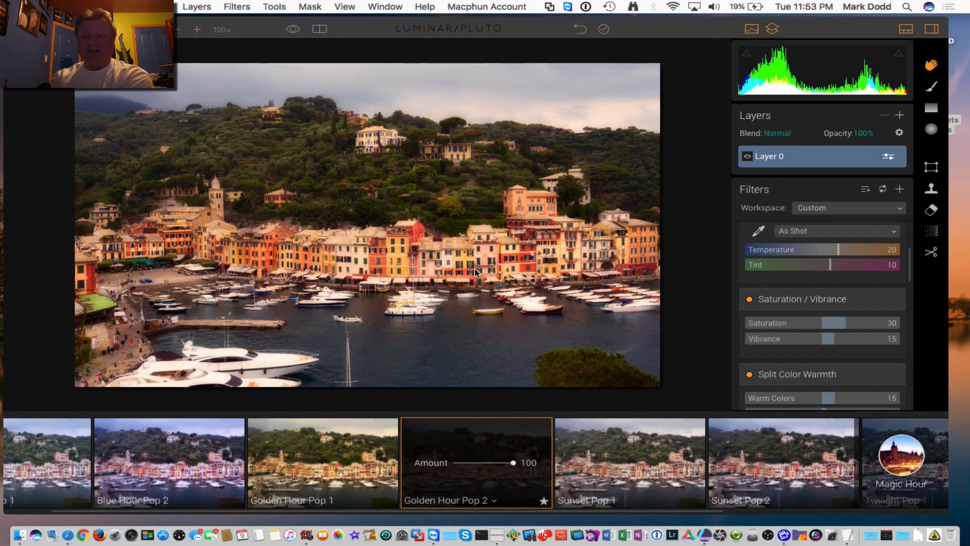
Step: Switch to the Scott Wyden Kyvowitz preset category, apply Grit on the street, and browse its remaining presets through Wild
click(903, 466)
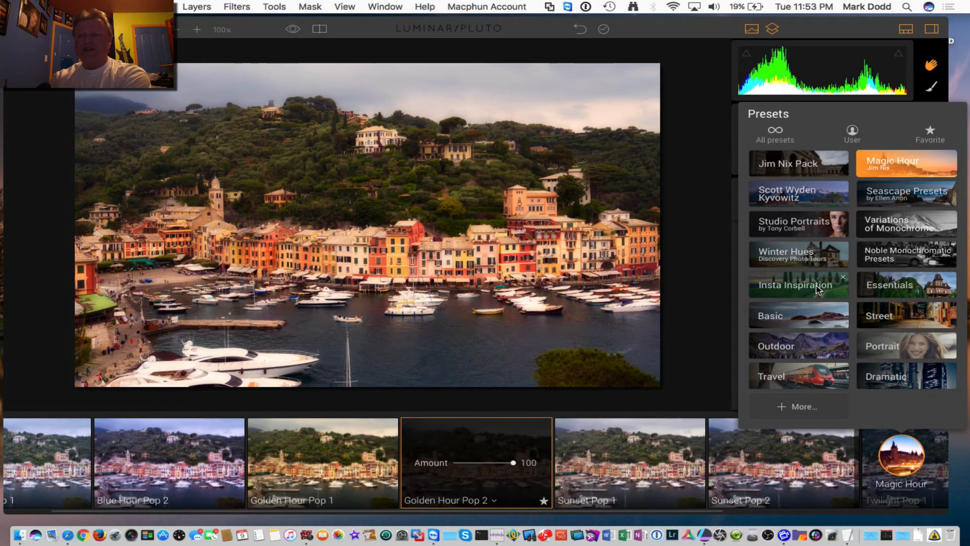
click(793, 187)
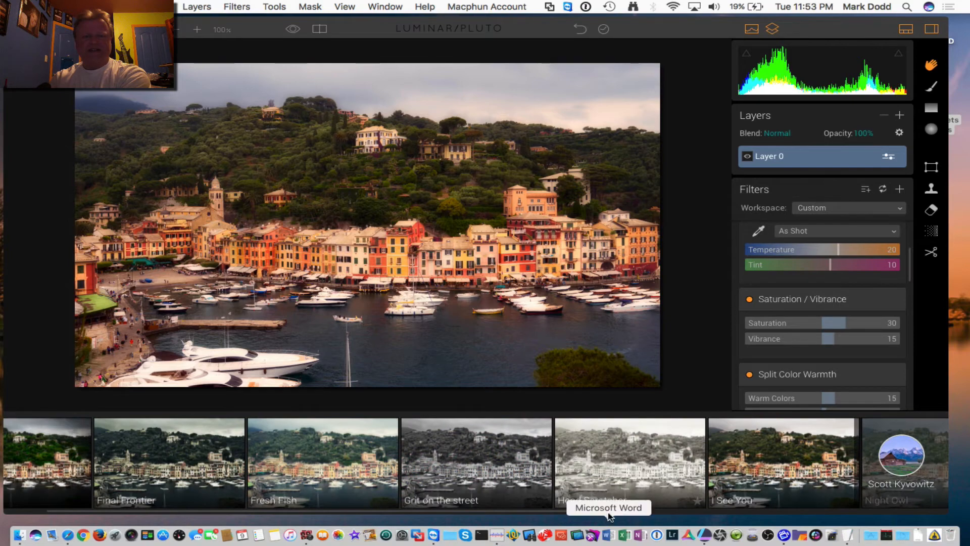
click(439, 481)
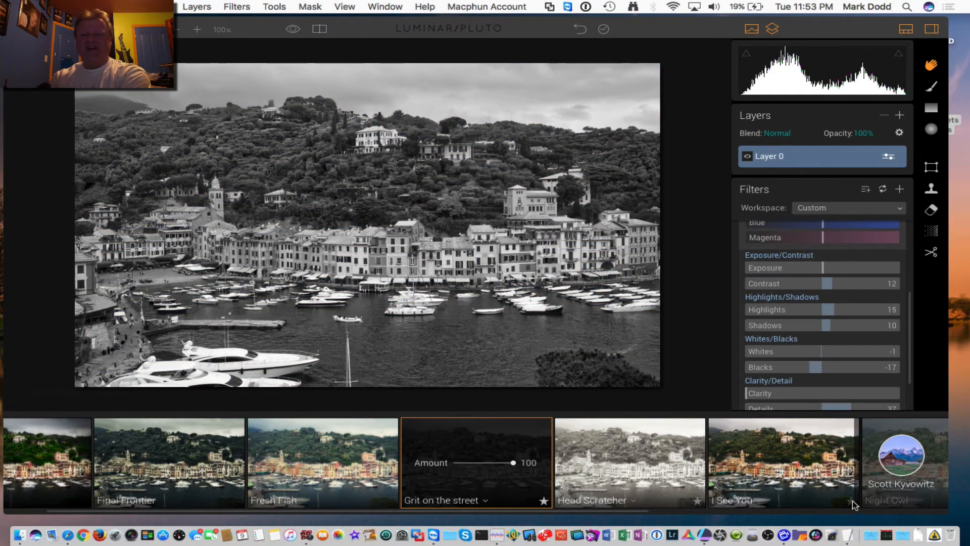
scroll(743, 461, right, 3)
scroll(743, 461, right, 6)
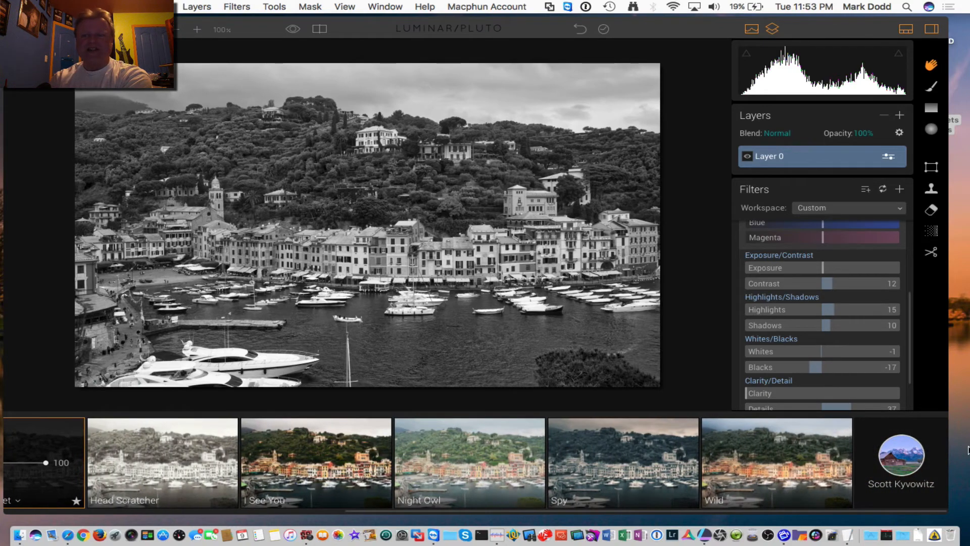
Step: Switch the preset category to Insta Inspiration and browse its IG presets through IG-Lo-Fi
click(890, 453)
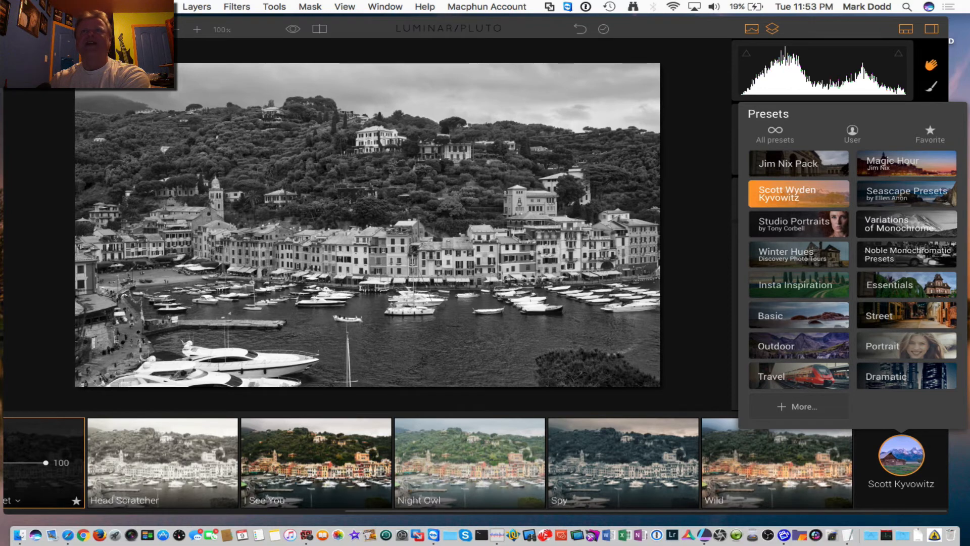
click(794, 286)
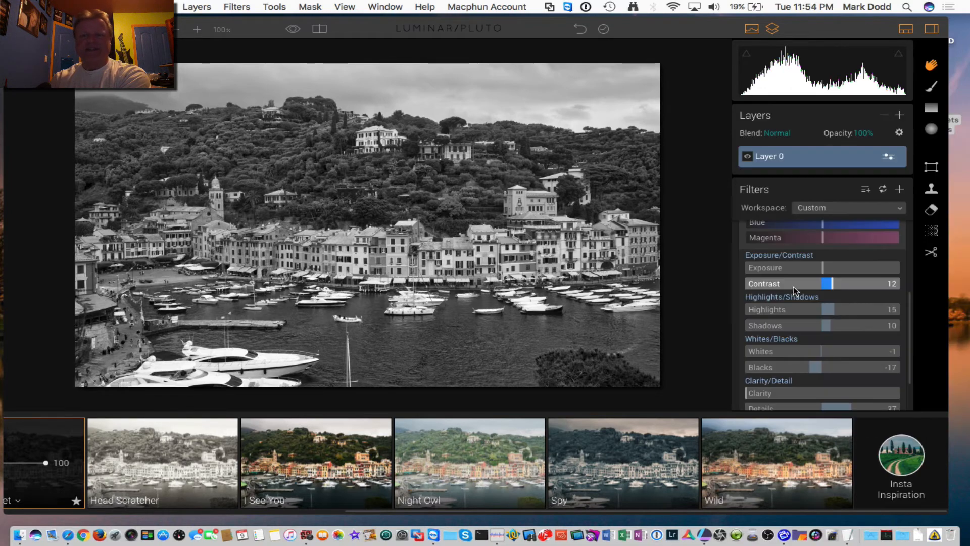
scroll(614, 480, right, 3)
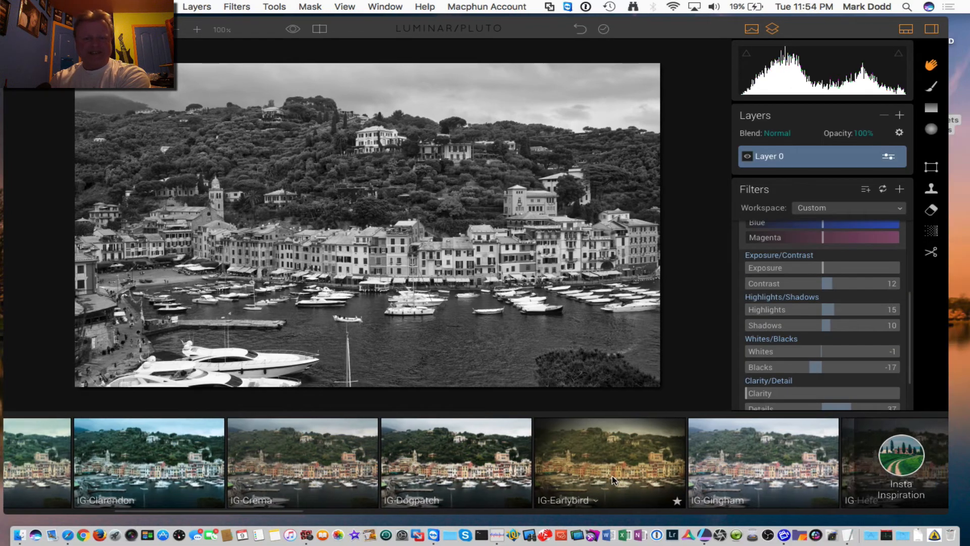
scroll(613, 479, right, 12)
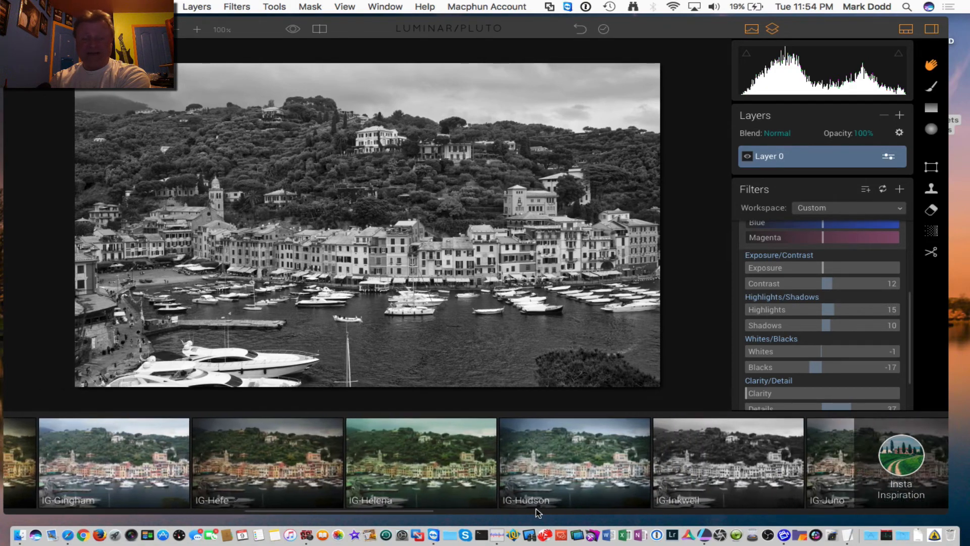
scroll(538, 513, right, 3)
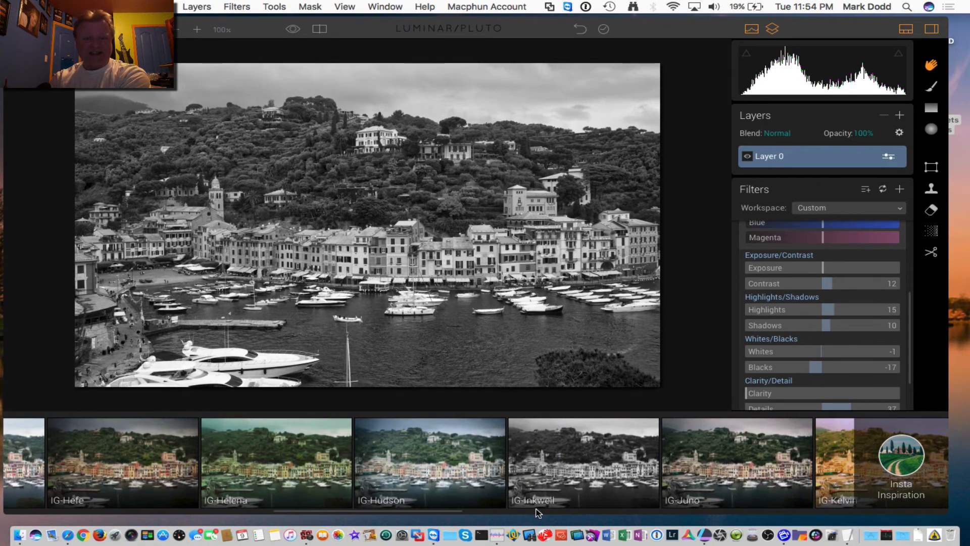
scroll(539, 513, right, 6)
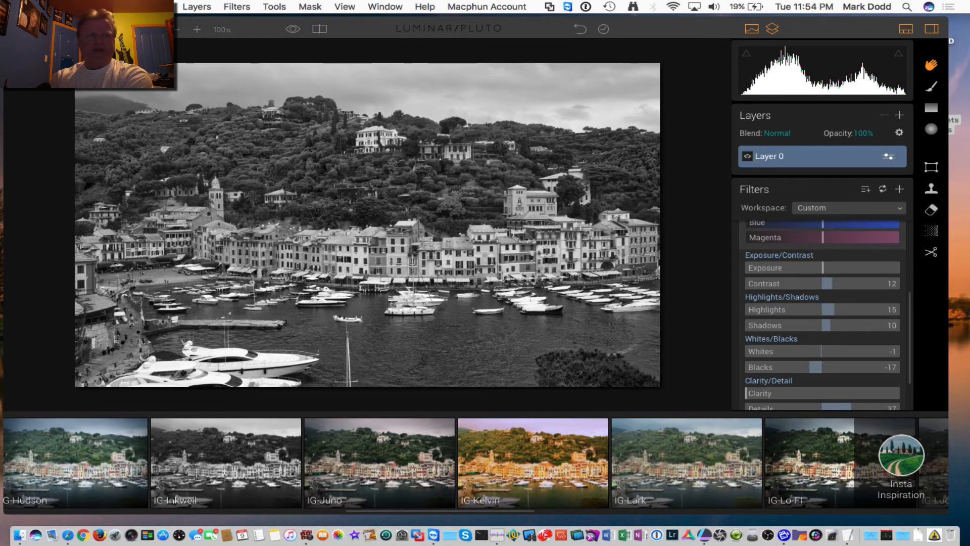
Step: Close the sample image without saving its changes, and open the Desert_Dreams_Textures folder in Finder
click(14, 29)
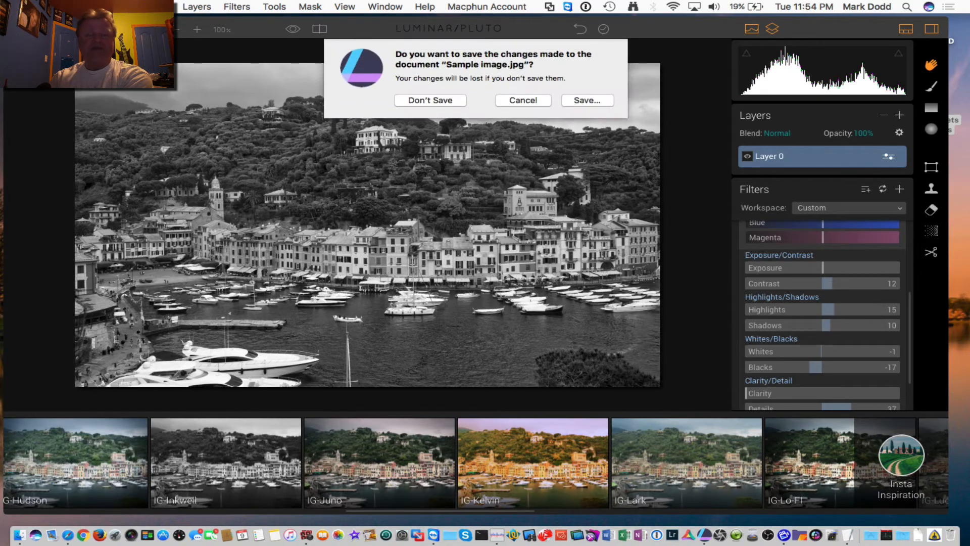
click(423, 103)
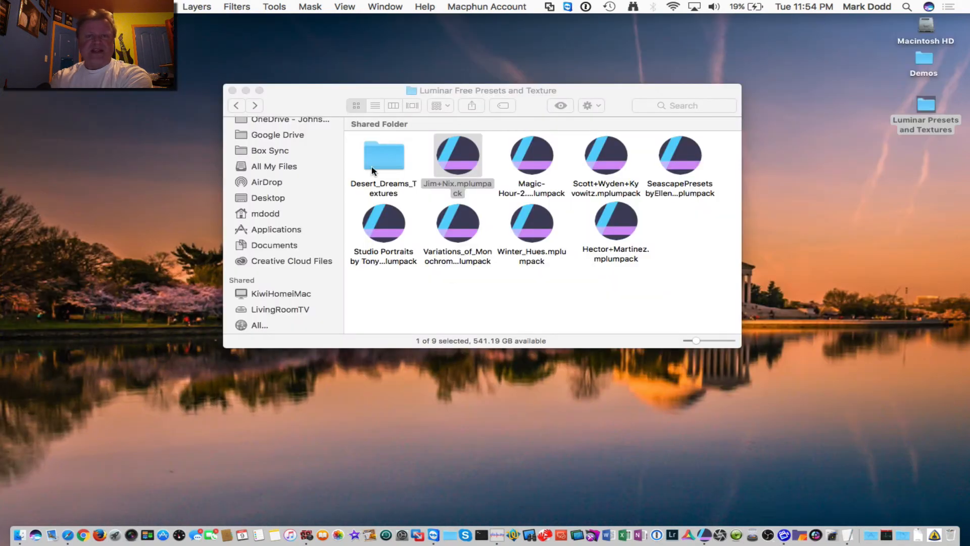
double_click(383, 159)
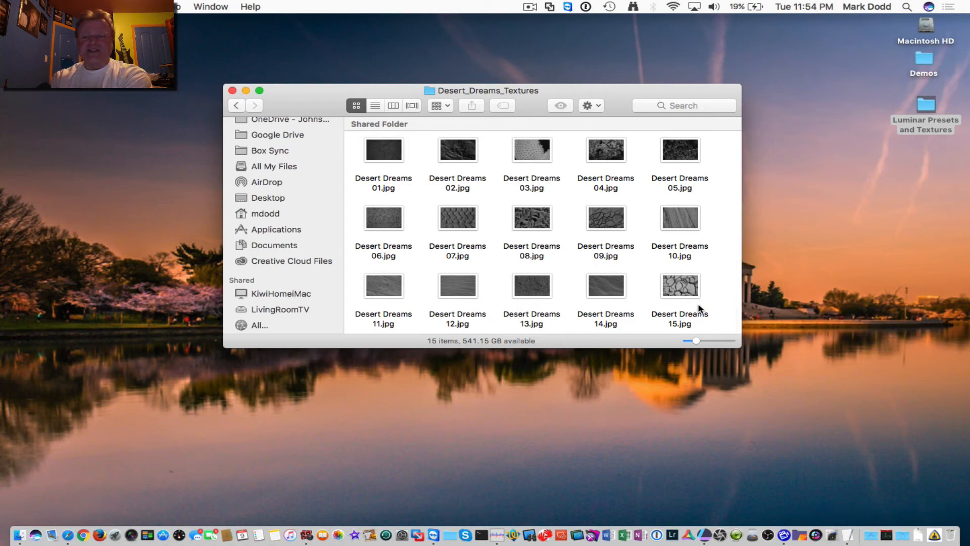
Step: Switch to Luminar and open a fresh copy of the sample image
click(706, 536)
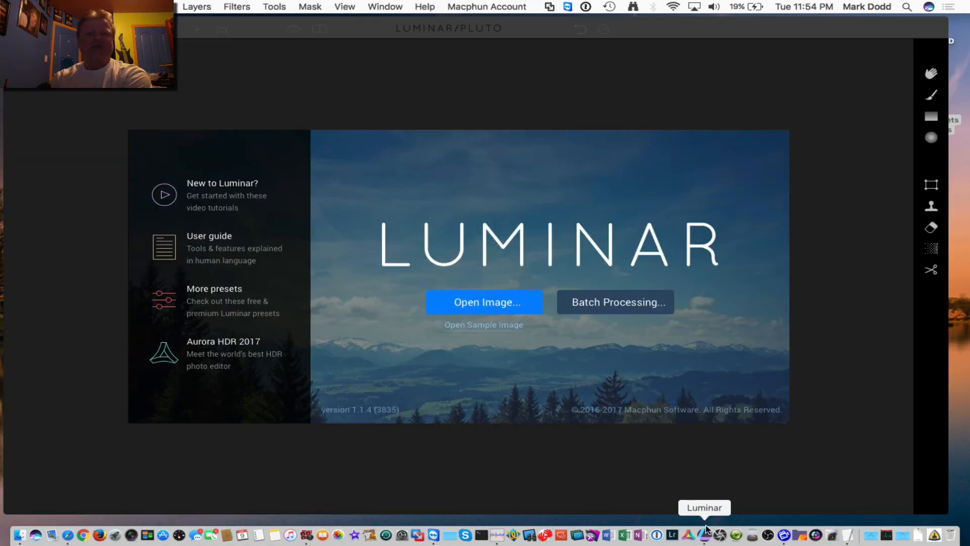
click(476, 327)
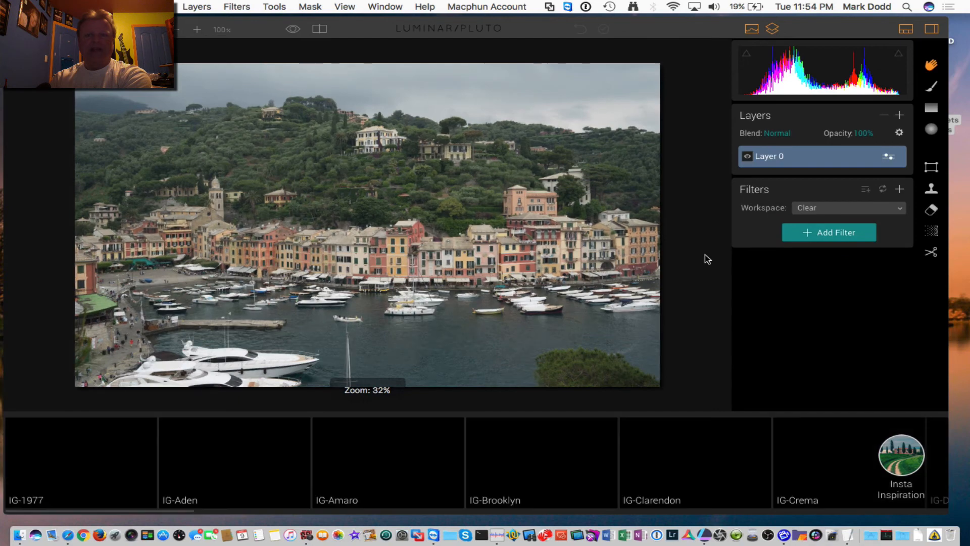
Step: Start adding a new image layer and browse from the Desktop to Desert_Dreams_Textures inside the free presets and texture folder
click(900, 115)
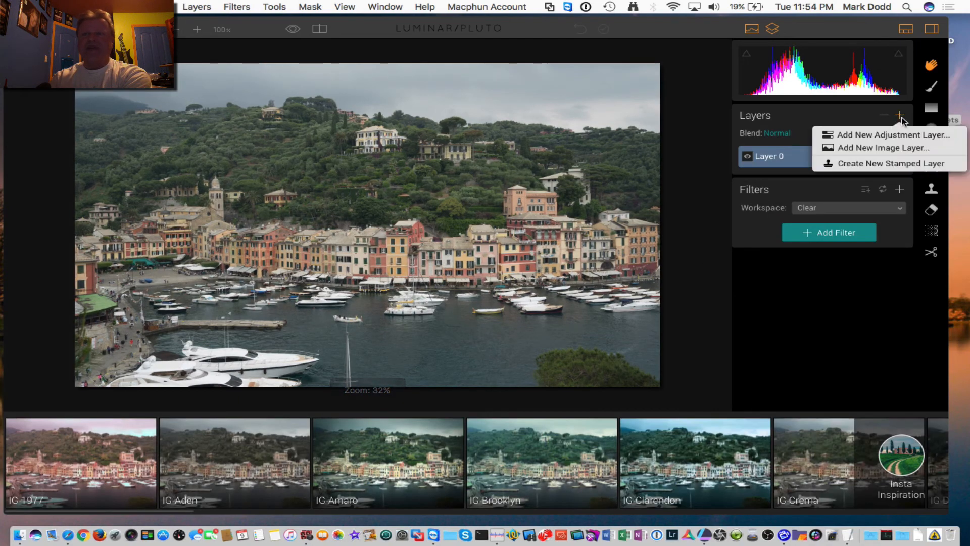
click(894, 148)
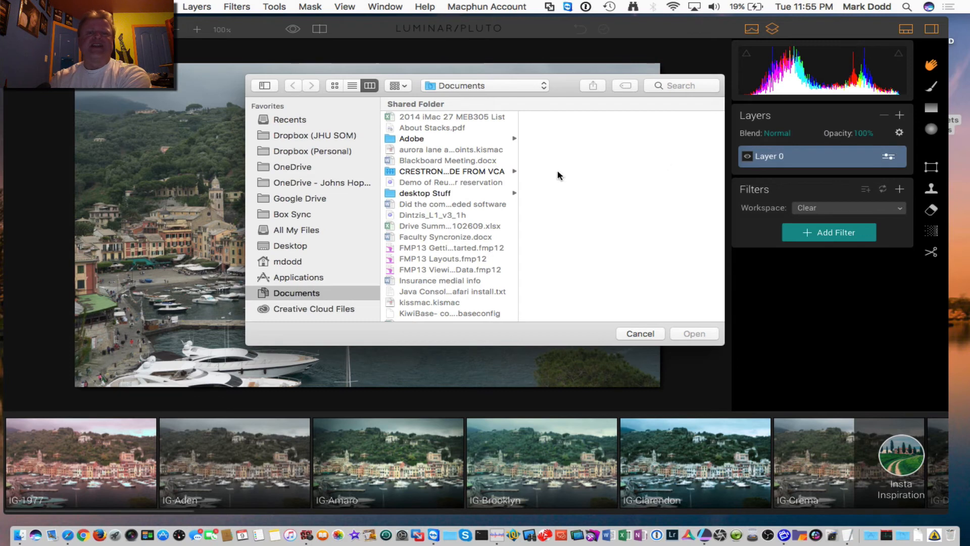
click(310, 244)
click(443, 128)
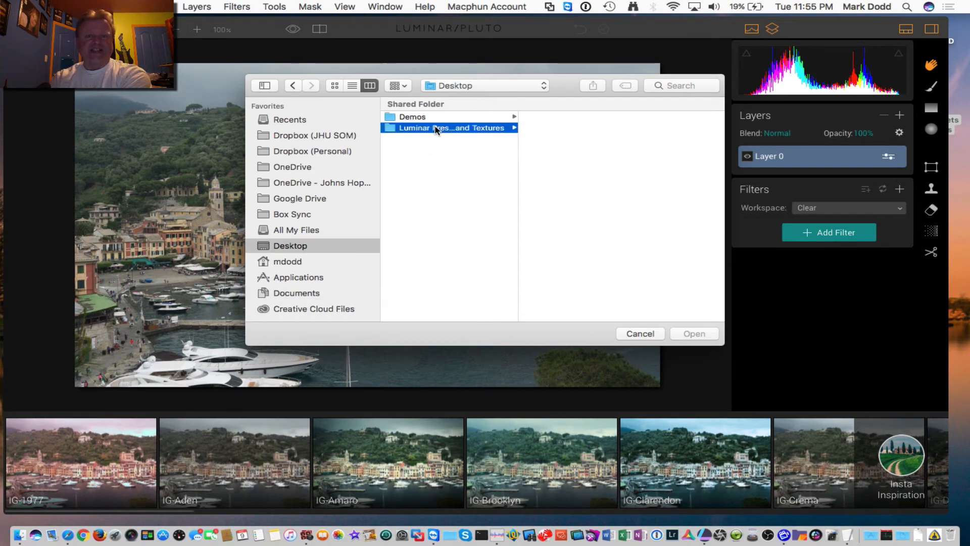
click(565, 119)
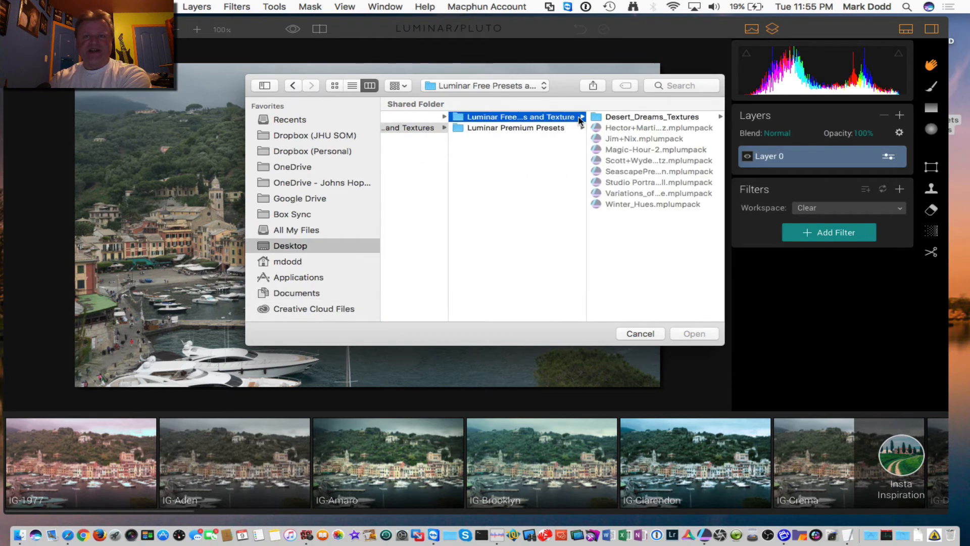
click(615, 118)
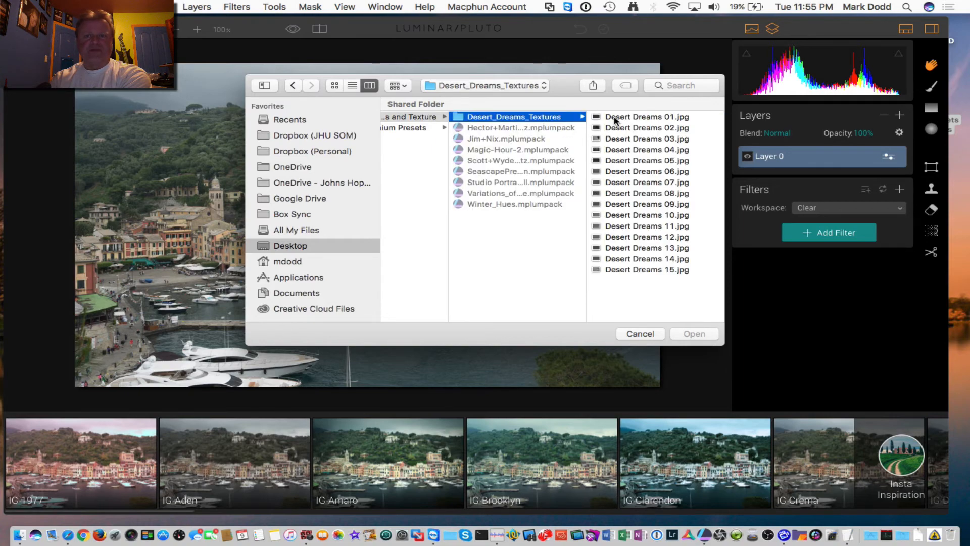
Step: Preview the textures from Desert Dreams 01.jpg through 07.jpg, and add Desert Dreams 07.jpg as the image layer
click(615, 117)
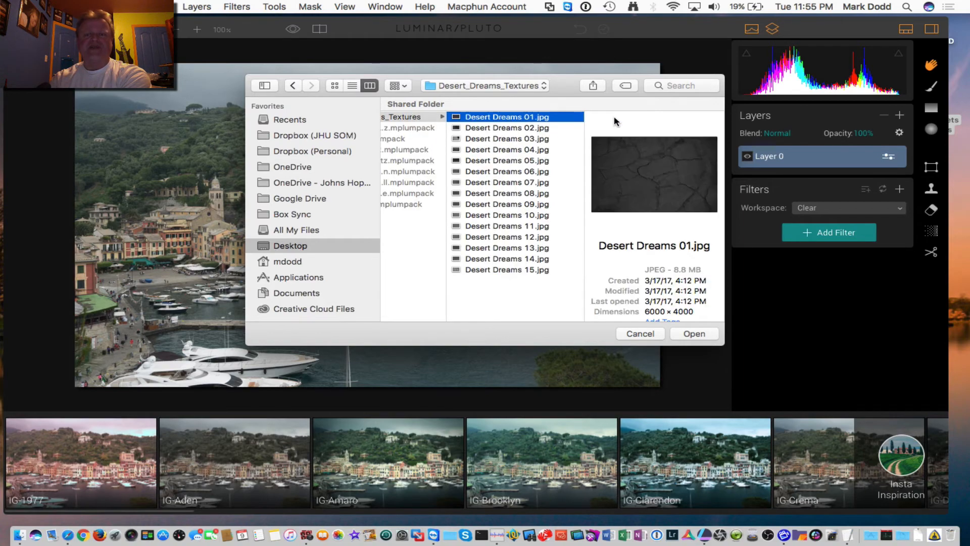
click(548, 128)
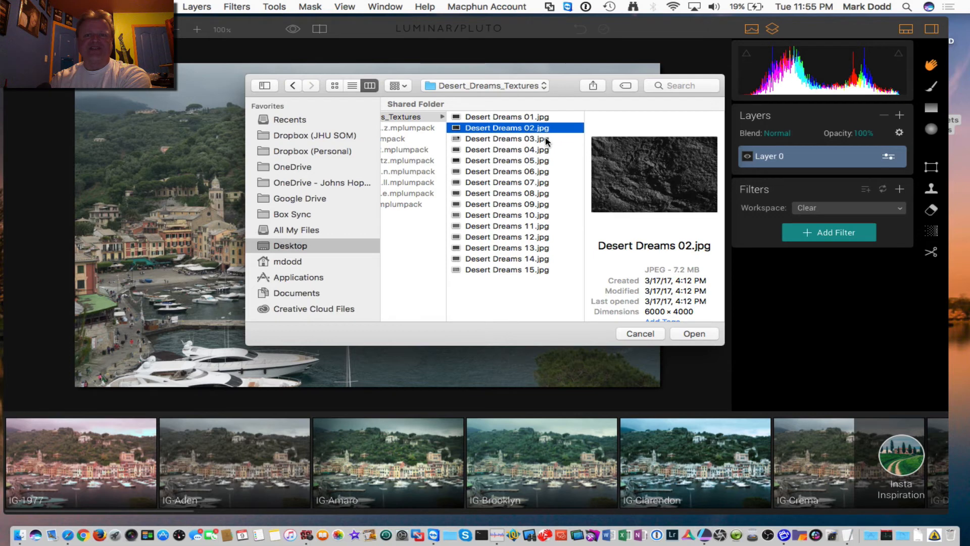
click(545, 139)
click(543, 150)
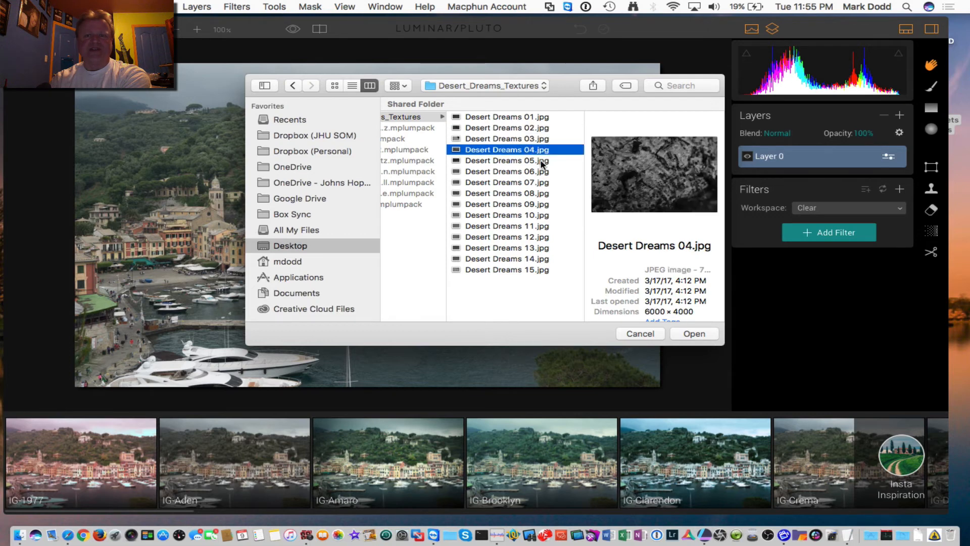
click(541, 161)
click(543, 172)
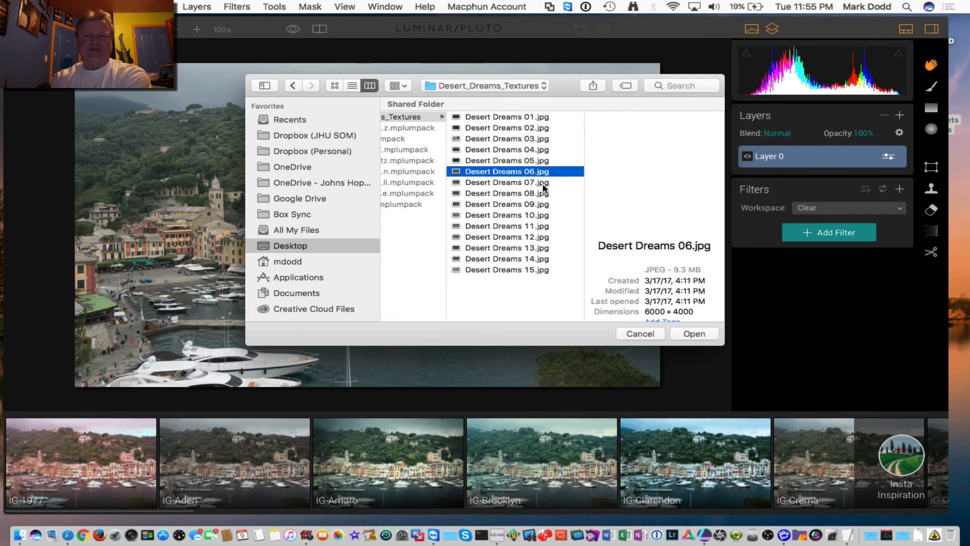
click(543, 183)
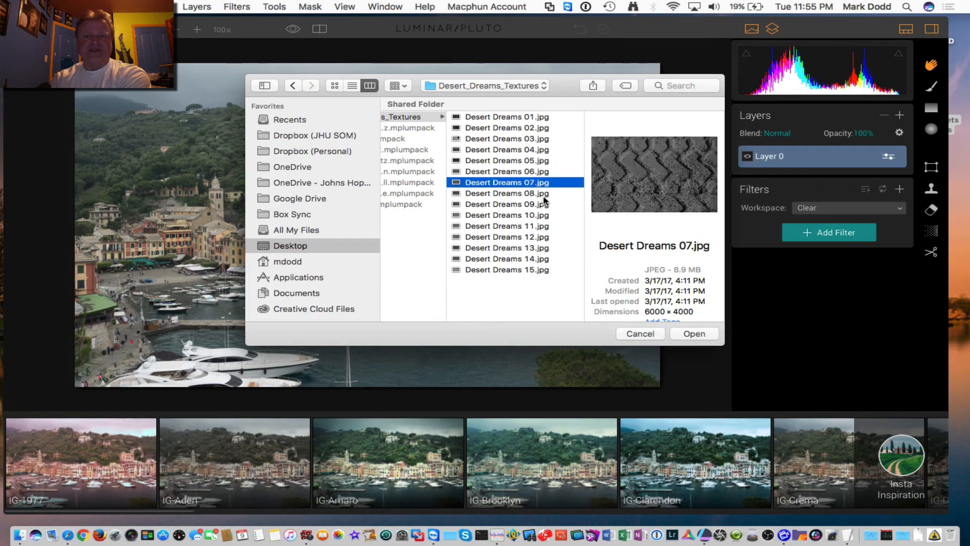
click(692, 338)
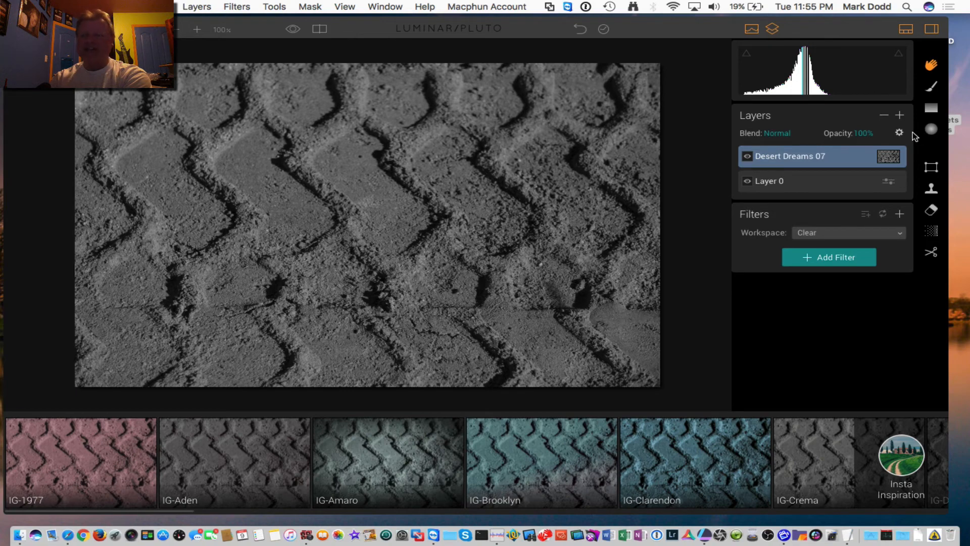
Step: Lower the Desert Dreams 07 layer's opacity to 27% and try the Hard Light blend mode on it
click(867, 134)
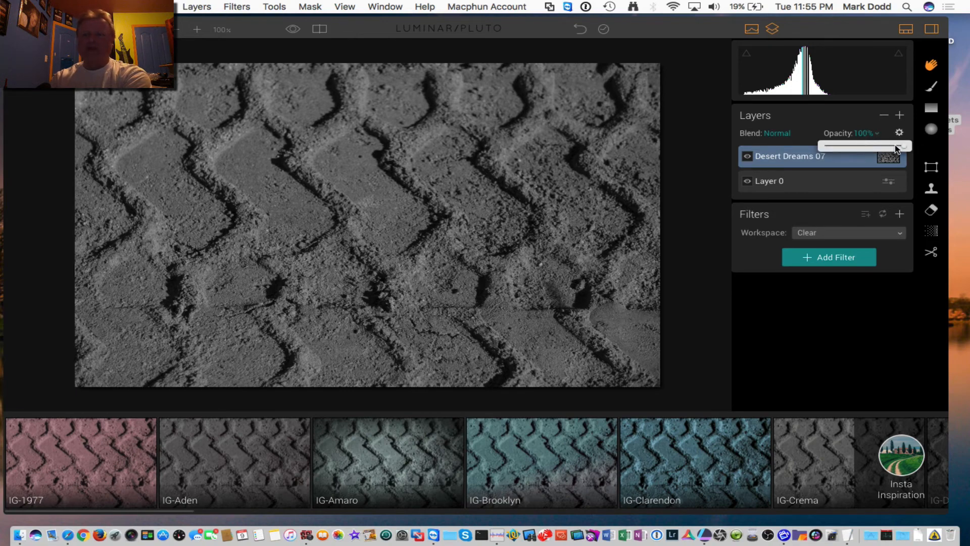
drag(903, 146, 846, 149)
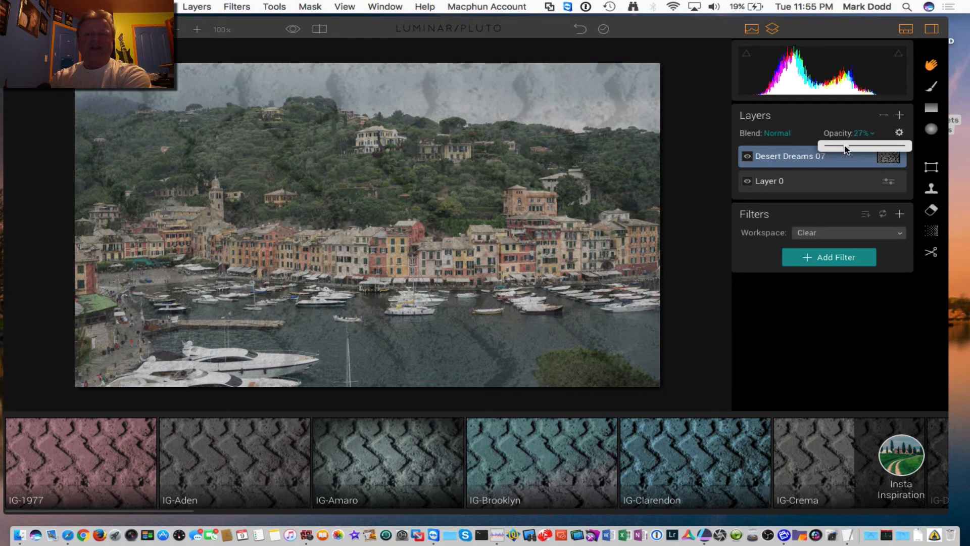
click(778, 134)
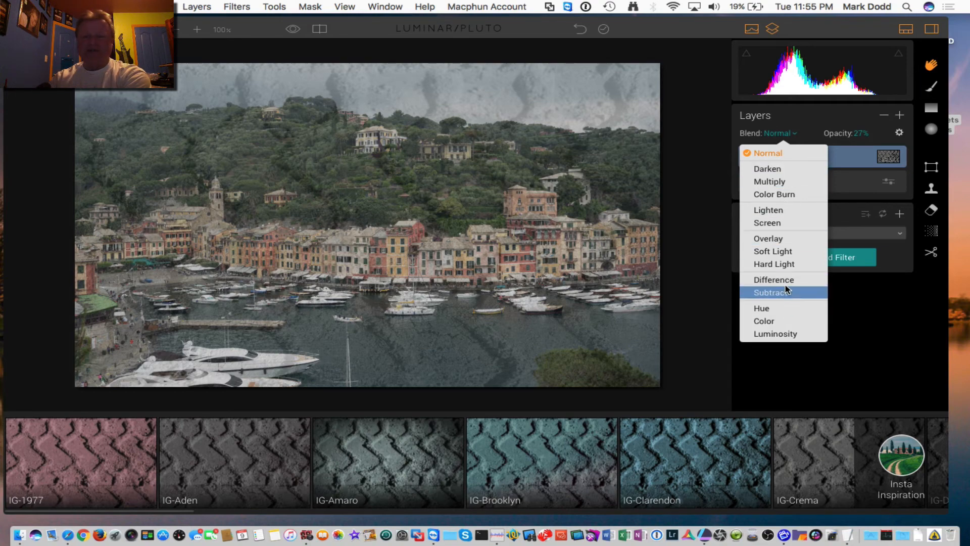
click(787, 269)
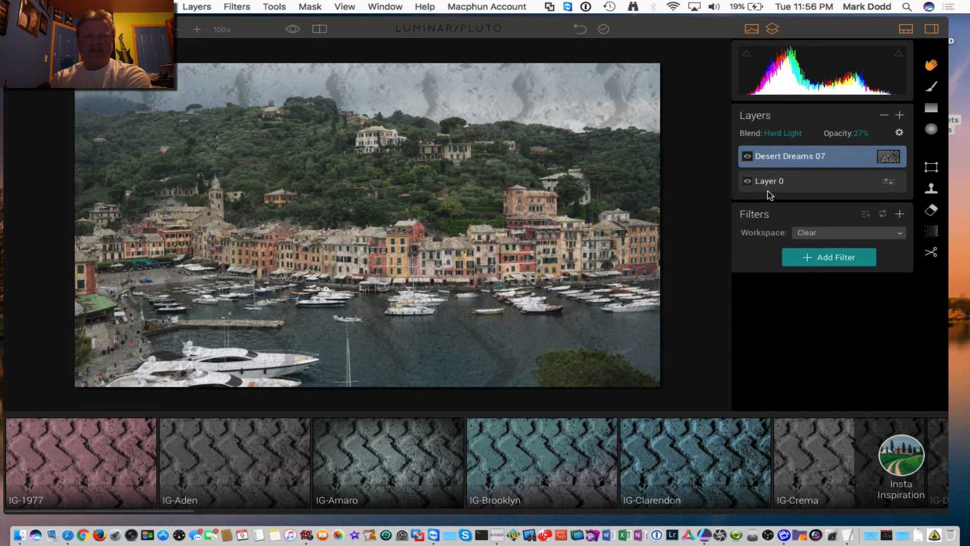
Step: Try the Normal, Darken and Lighten blend modes on the texture layer, and settle on Difference
click(787, 134)
click(784, 153)
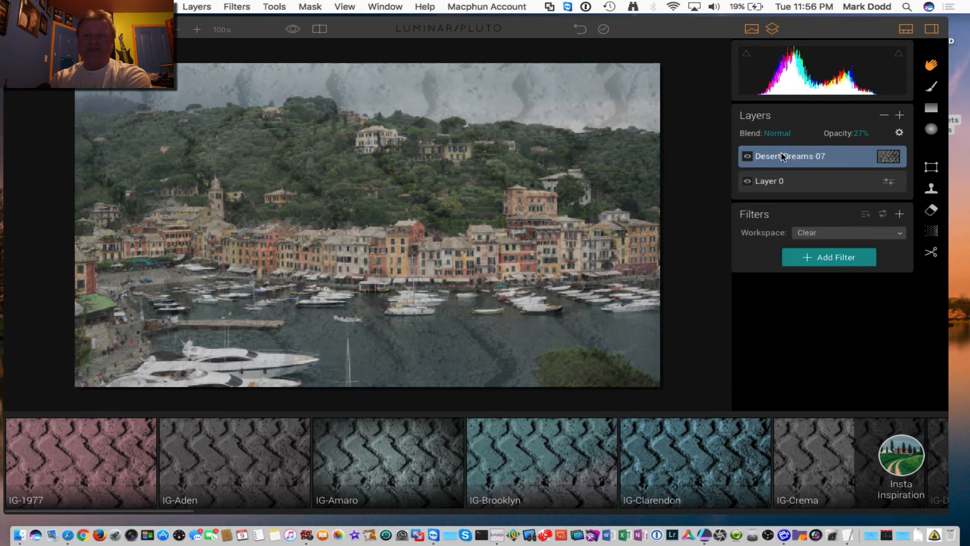
click(783, 135)
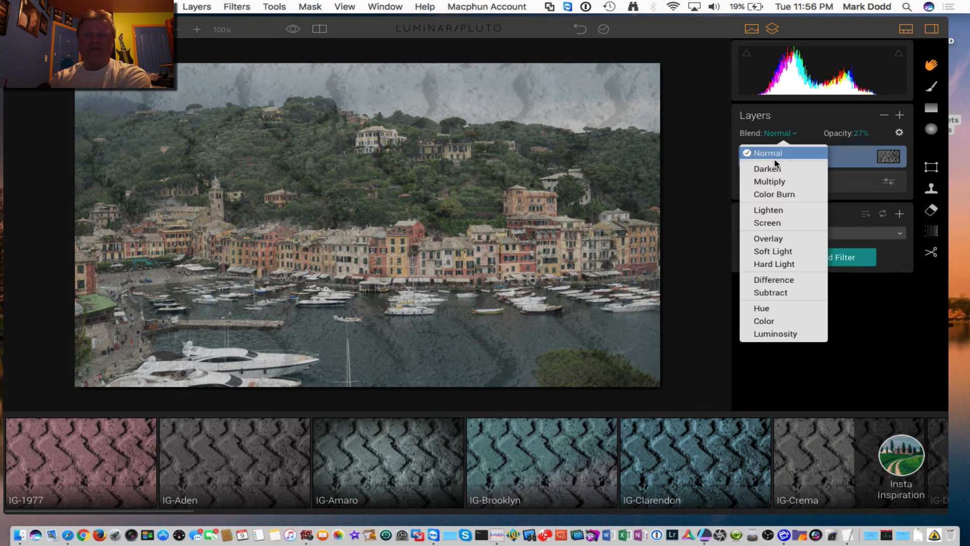
click(778, 170)
click(778, 131)
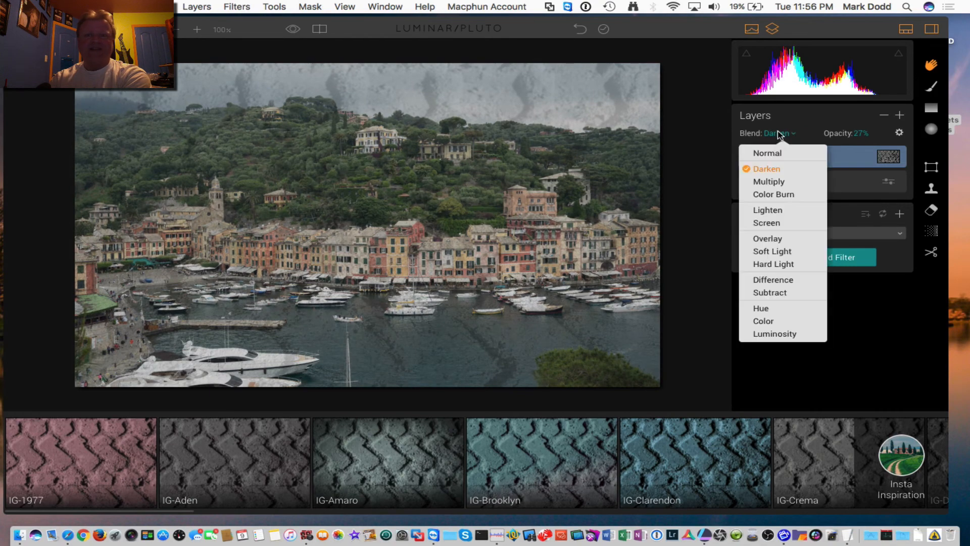
click(781, 208)
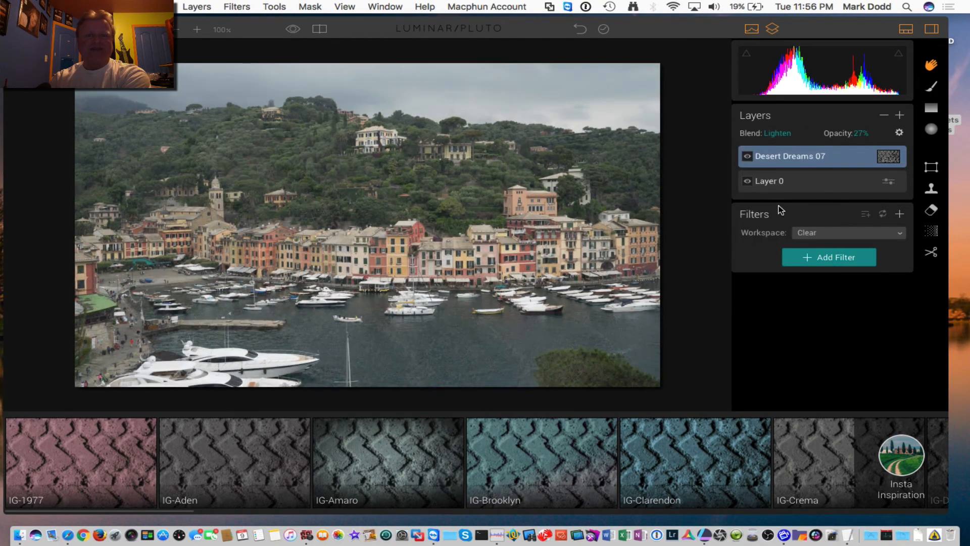
click(781, 136)
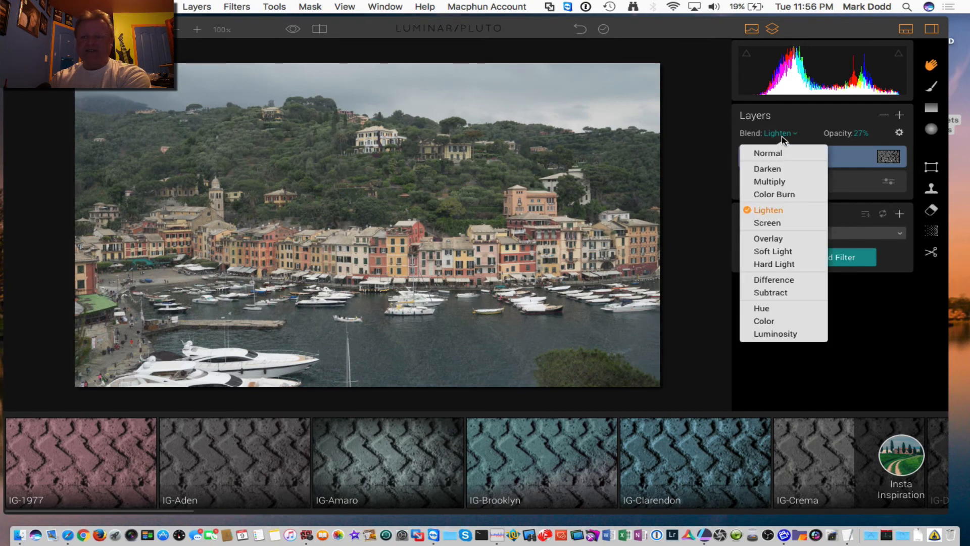
click(778, 279)
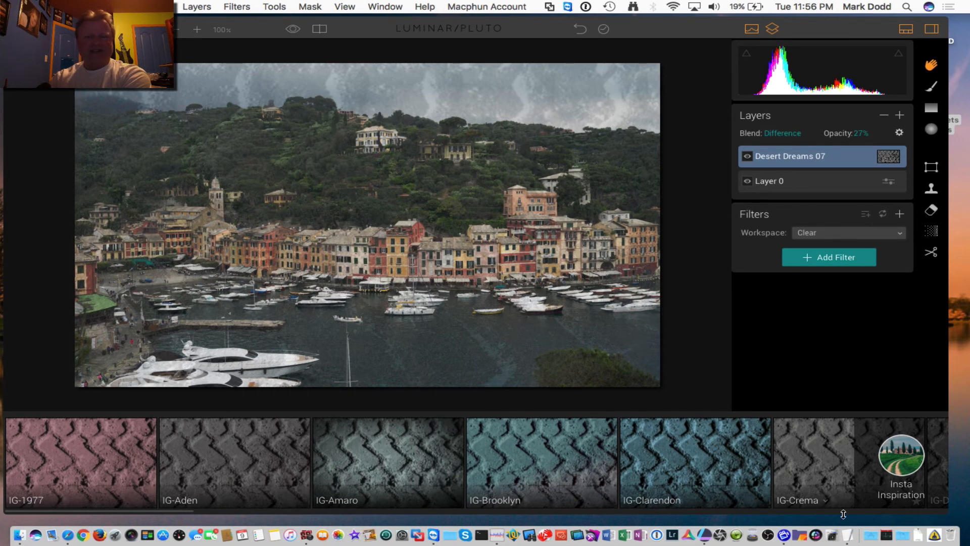
Step: Compare the Insta Inspiration preset thumbnails for Layer 0 and for the Desert Dreams 07 layer
click(781, 185)
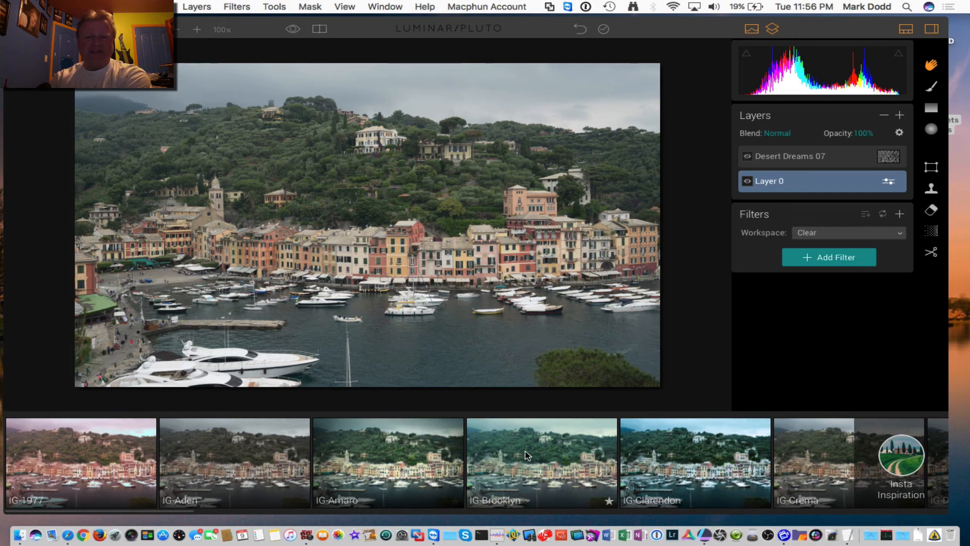
click(801, 161)
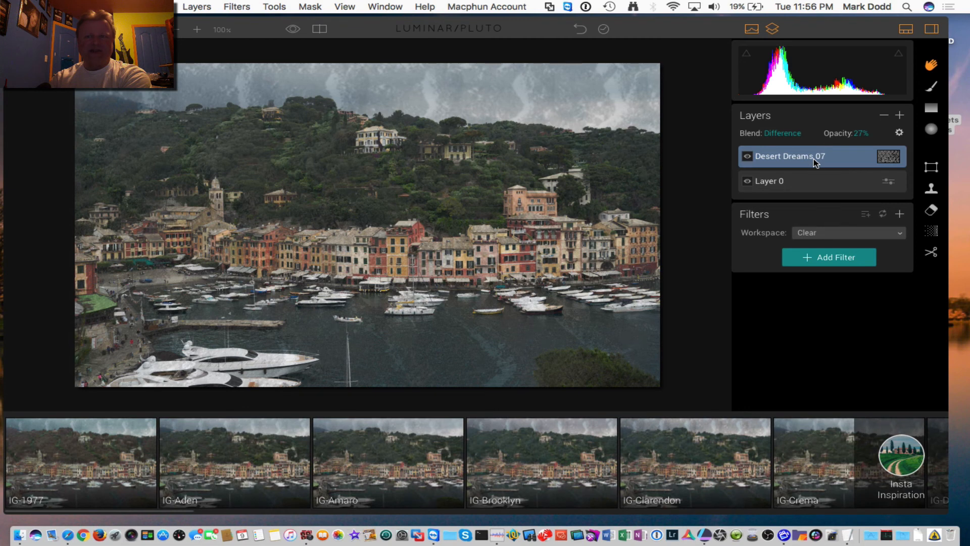
mouse_move(691, 475)
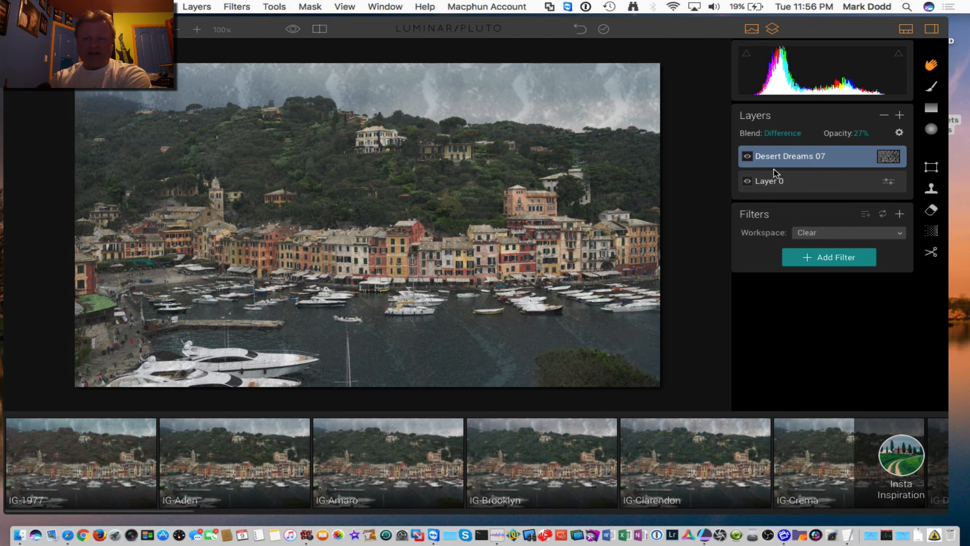
mouse_move(537, 446)
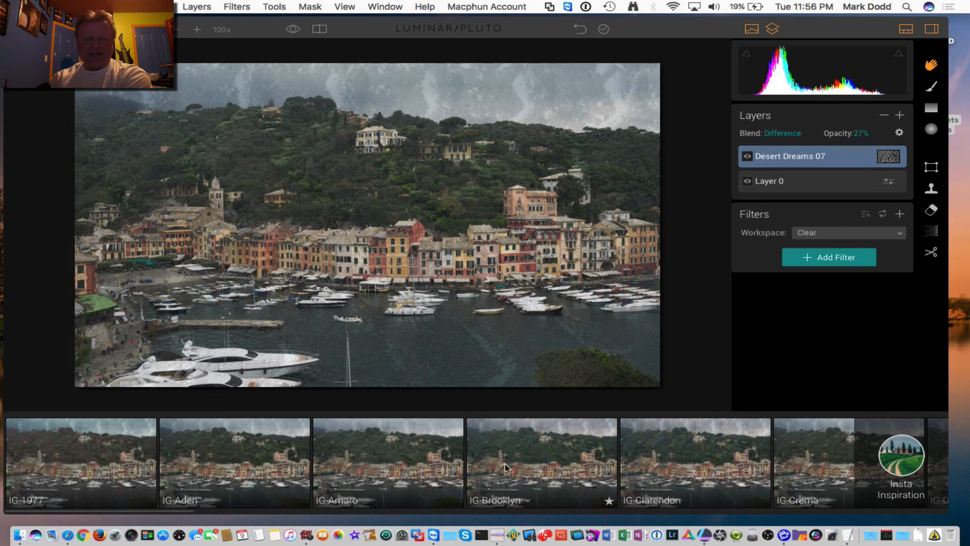
scroll(546, 470, right, 5)
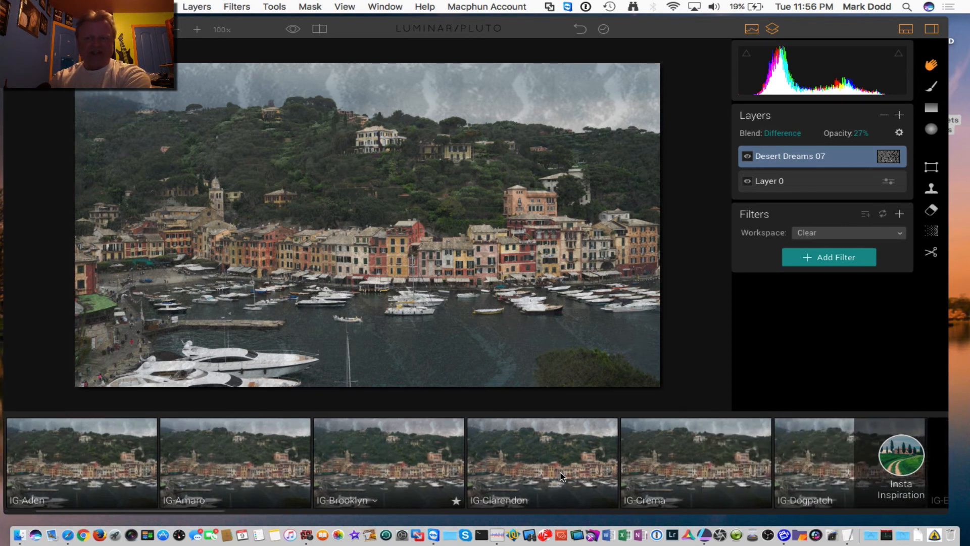
scroll(512, 469, right, 5)
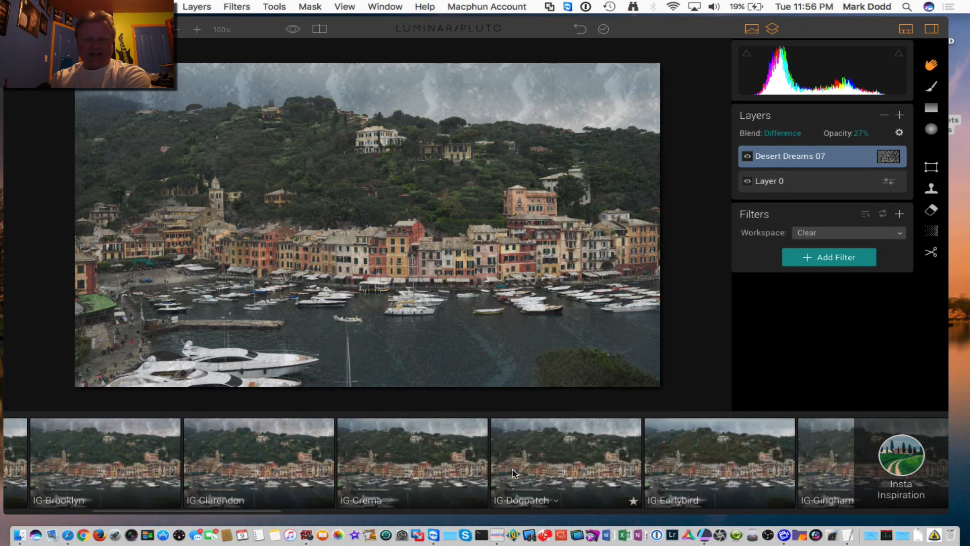
scroll(499, 471, right, 8)
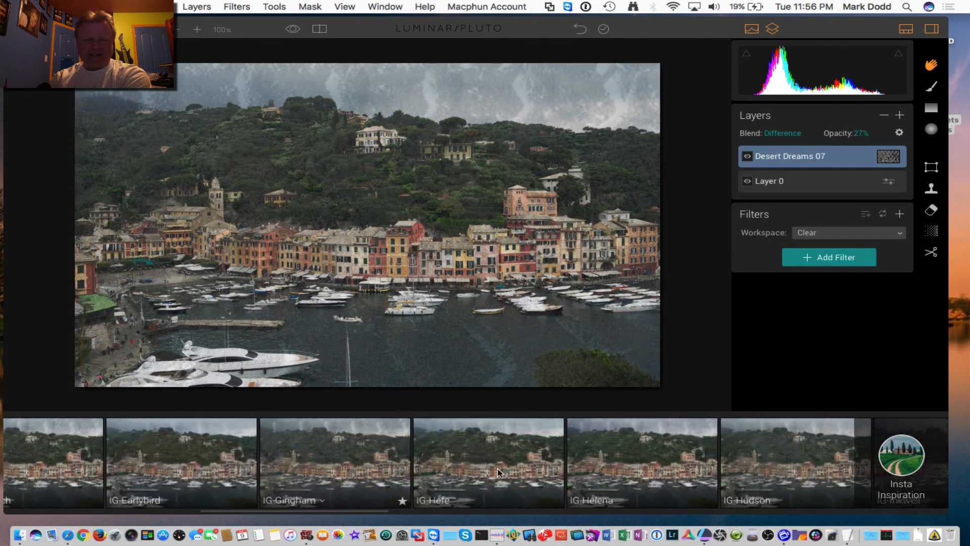
scroll(499, 473, right, 3)
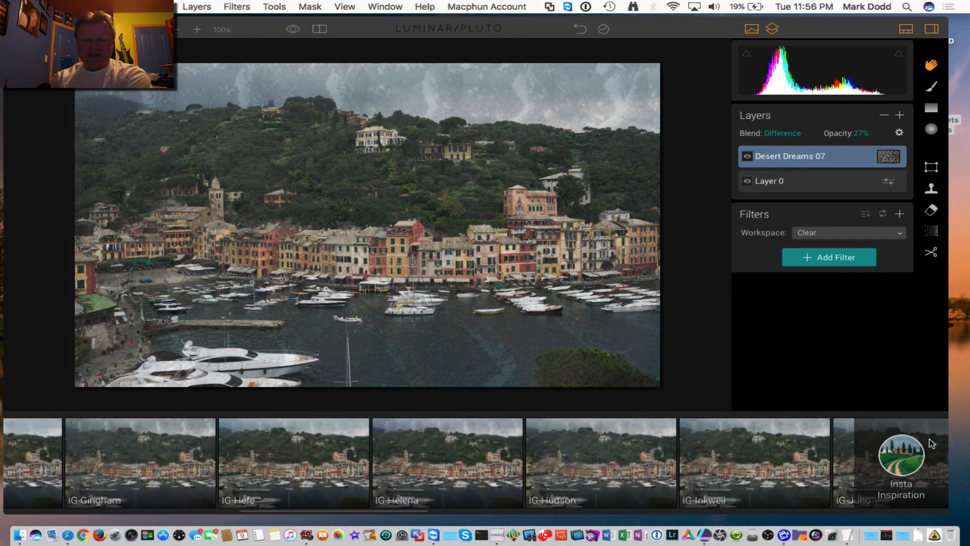
Step: Switch to the Jim Nix Pack presets and apply Dramatic Dark to the Desert Dreams 07 layer
click(916, 453)
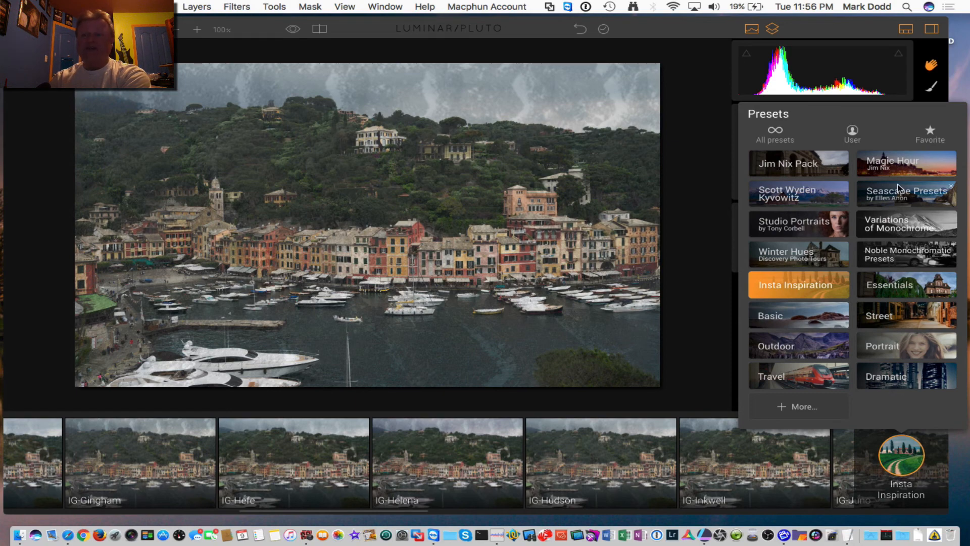
click(820, 168)
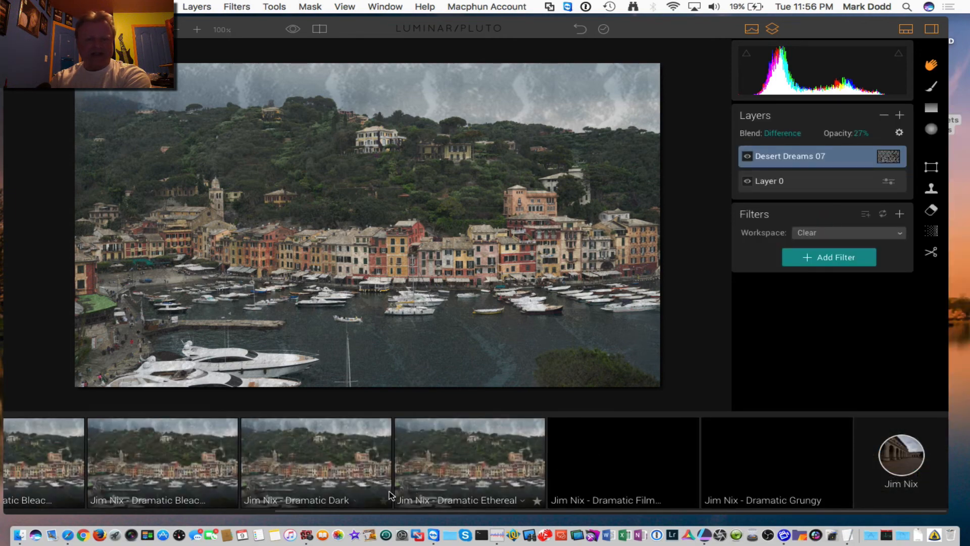
click(371, 484)
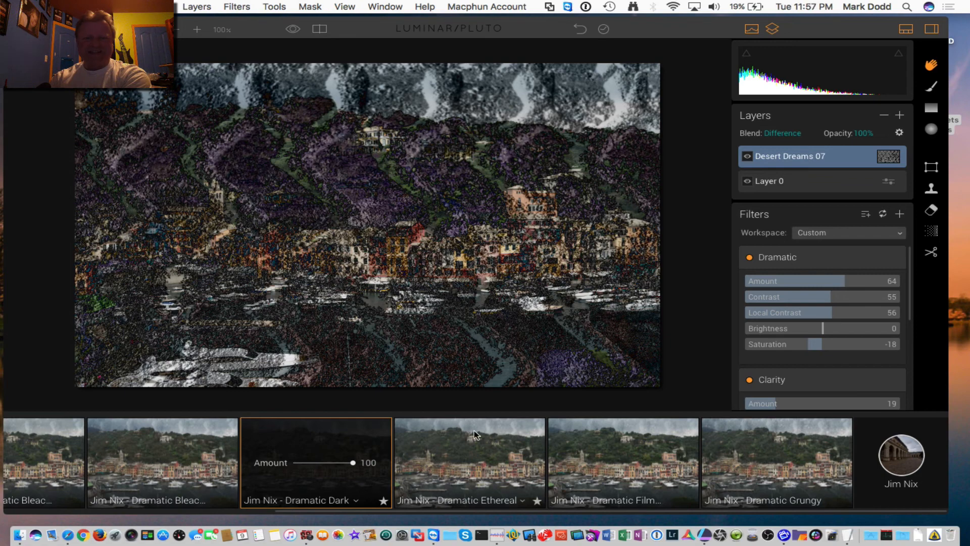
Step: Apply the Jim Nix Dramatic Dark preset to Layer 0, and reduce that preset's amount on the Desert Dreams 07 layer to 0
click(788, 182)
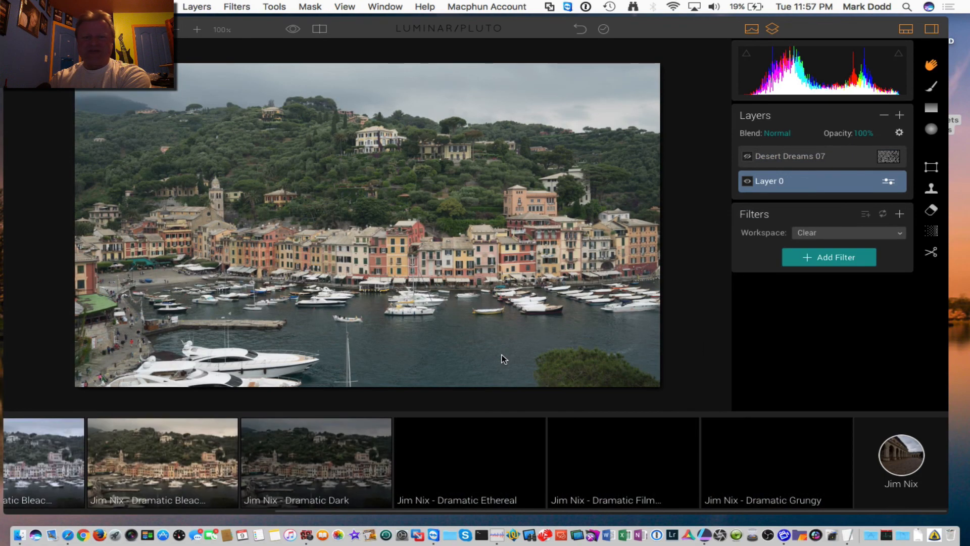
click(371, 462)
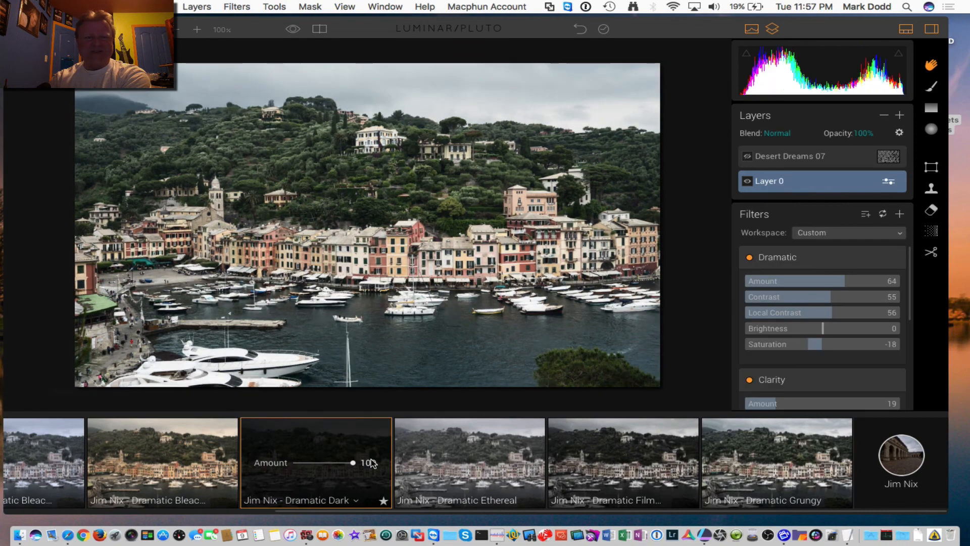
click(784, 156)
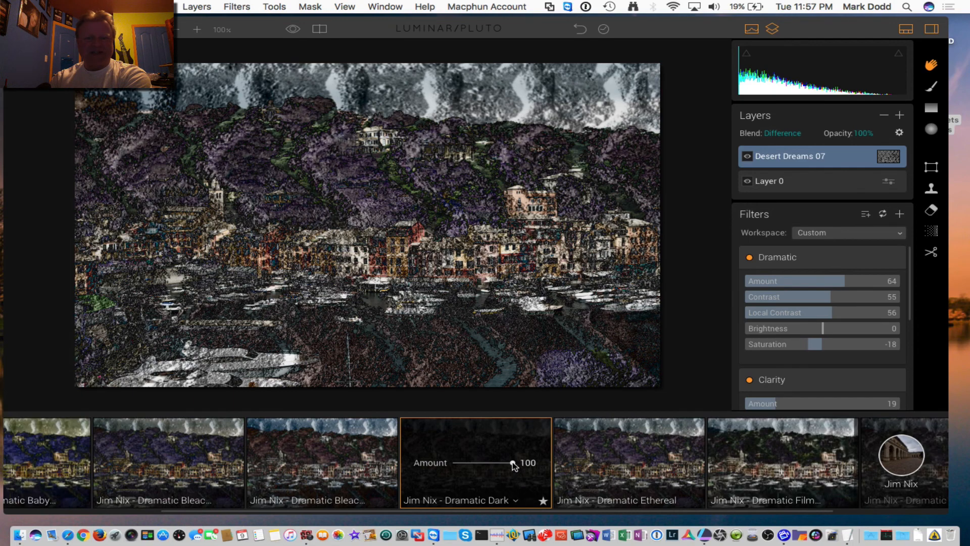
drag(513, 463, 426, 464)
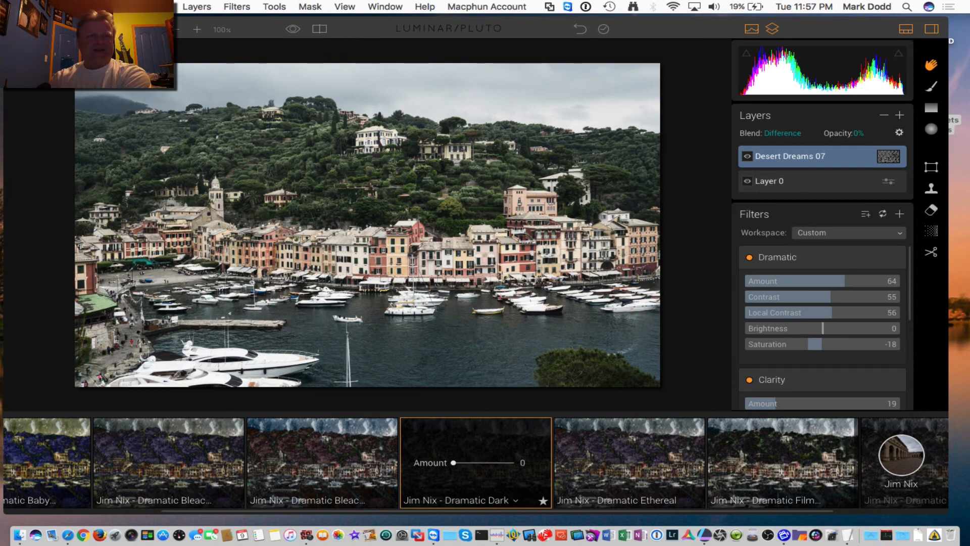
Step: Undo the texture layer's visibility and preset amount changes, back to the point where Layer 0 is active
click(120, 7)
click(141, 22)
click(120, 7)
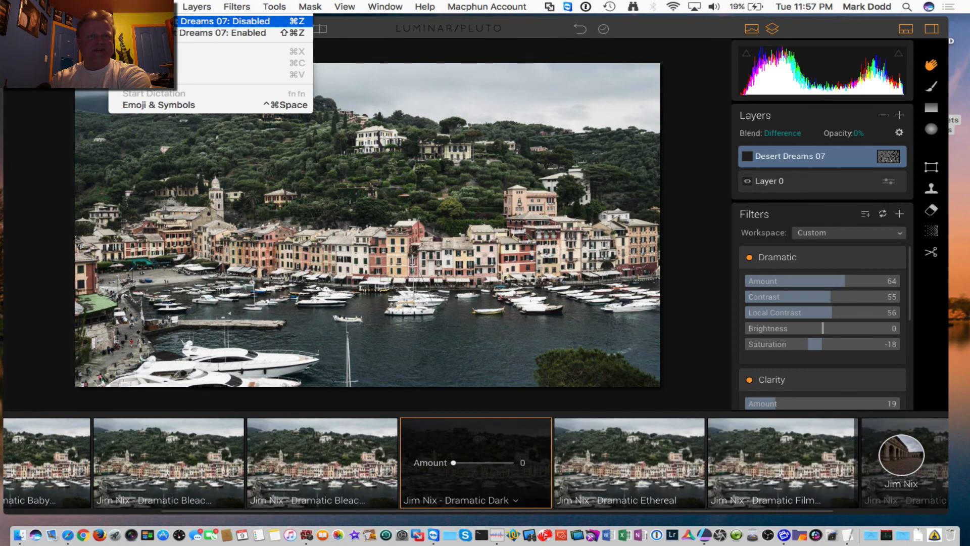
click(142, 21)
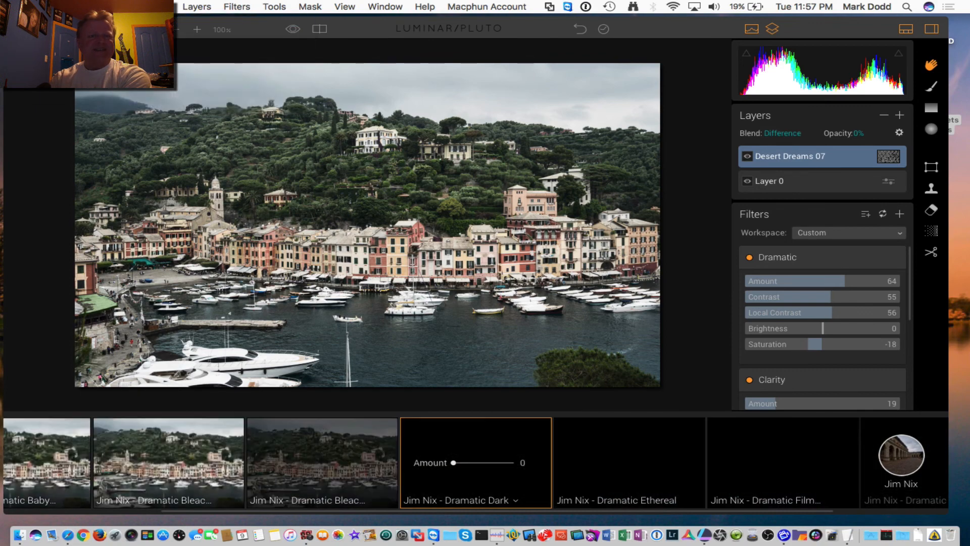
click(119, 7)
click(141, 21)
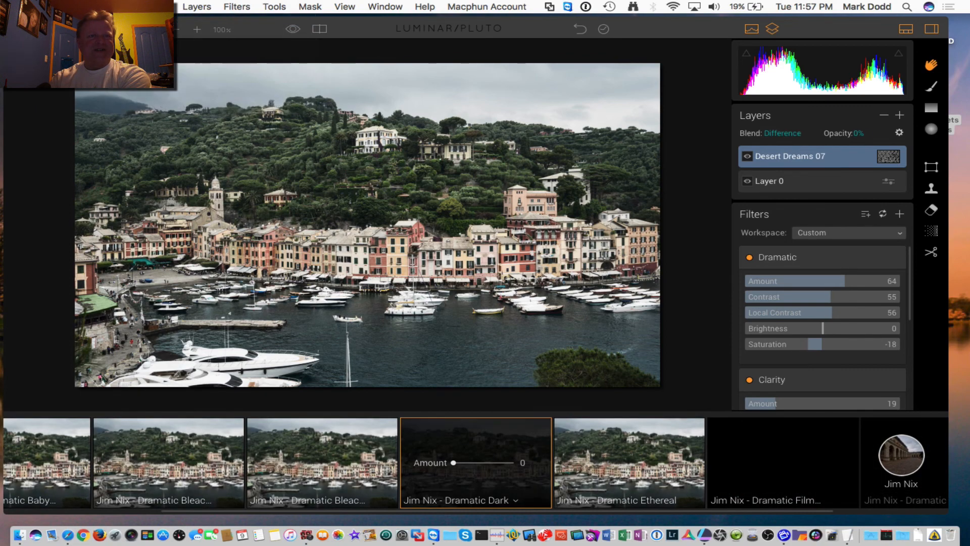
click(119, 7)
click(142, 20)
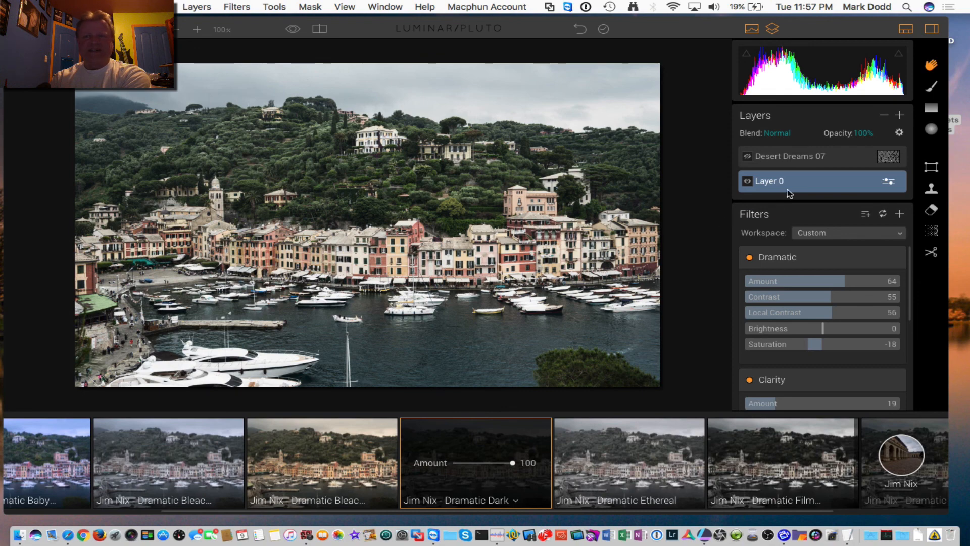
Step: Reactivate the Desert Dreams 07 layer, and undo back past the Dramatic Dark preset on Layer 0 and that layer's activation
click(783, 162)
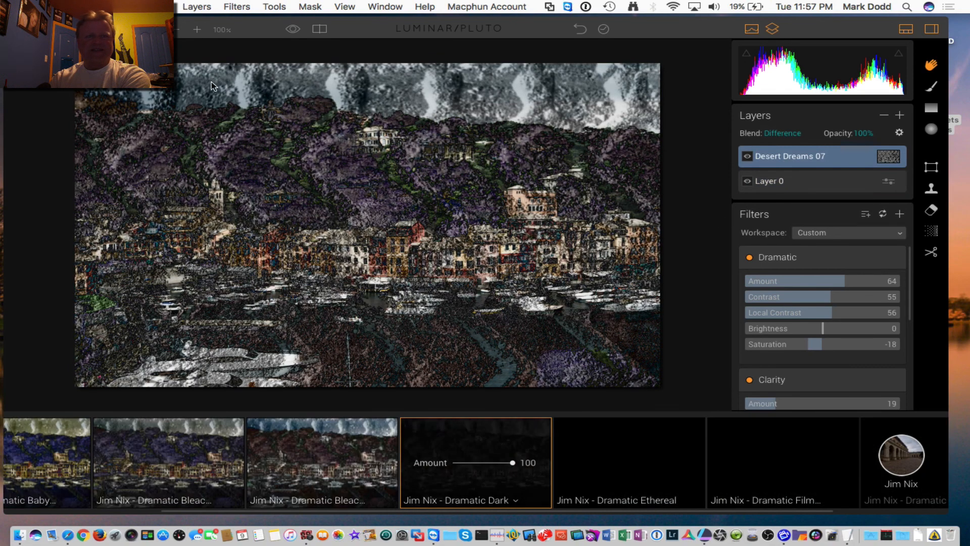
click(122, 6)
click(151, 21)
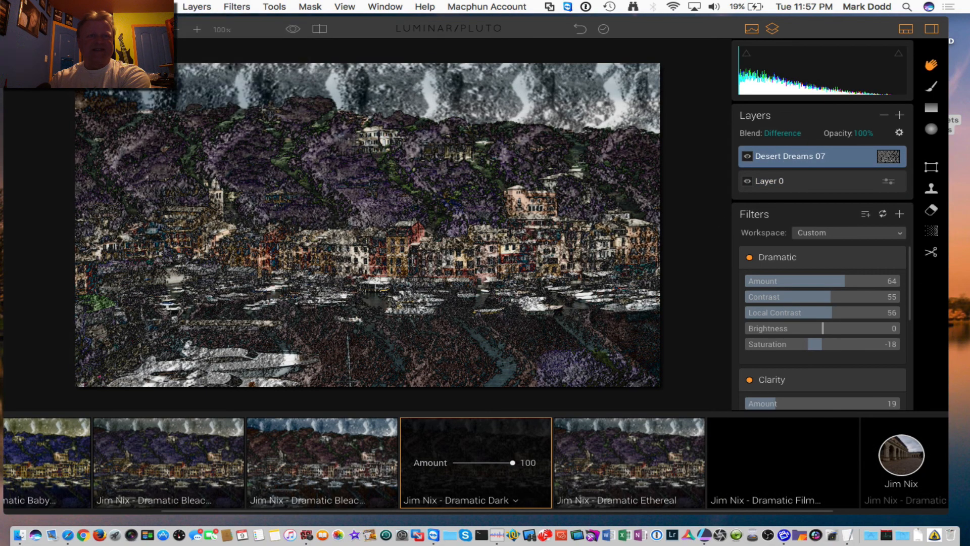
click(123, 7)
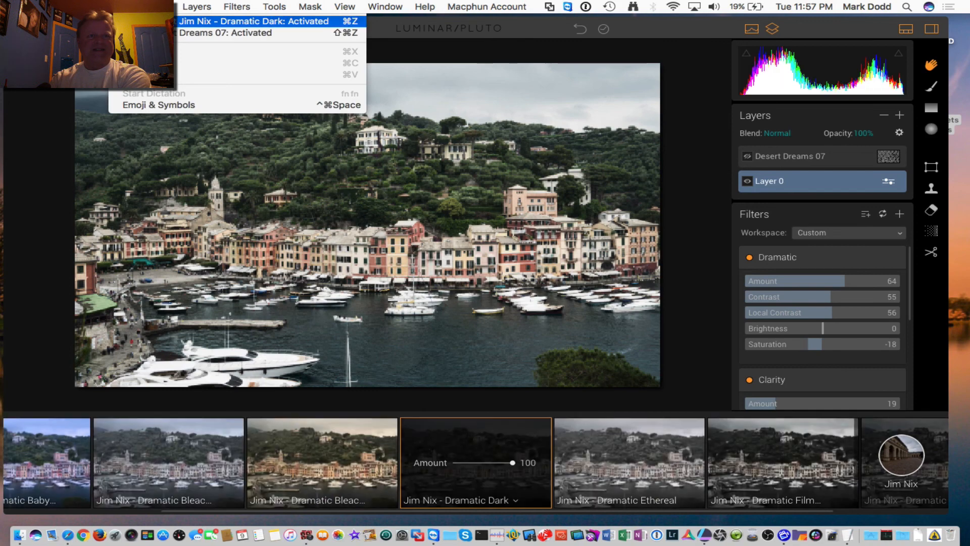
click(152, 20)
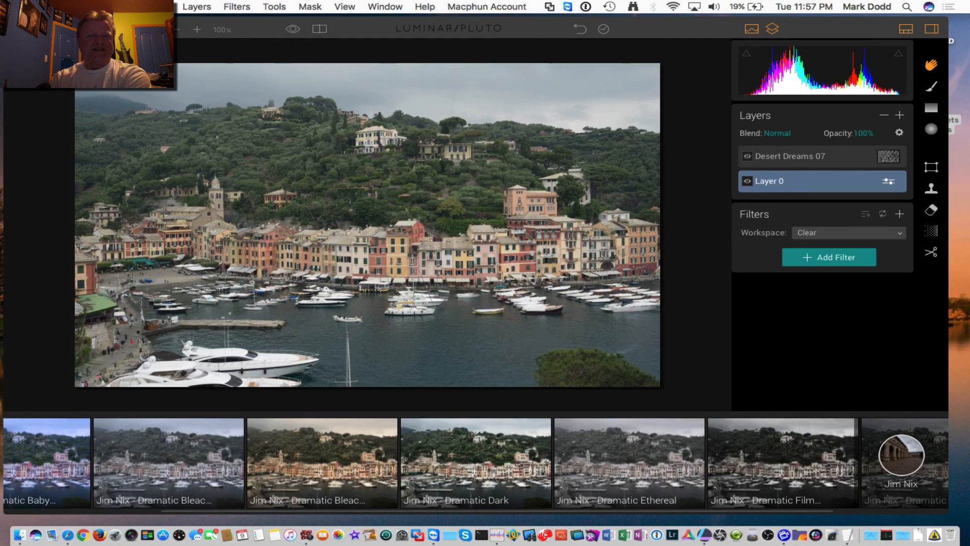
click(123, 6)
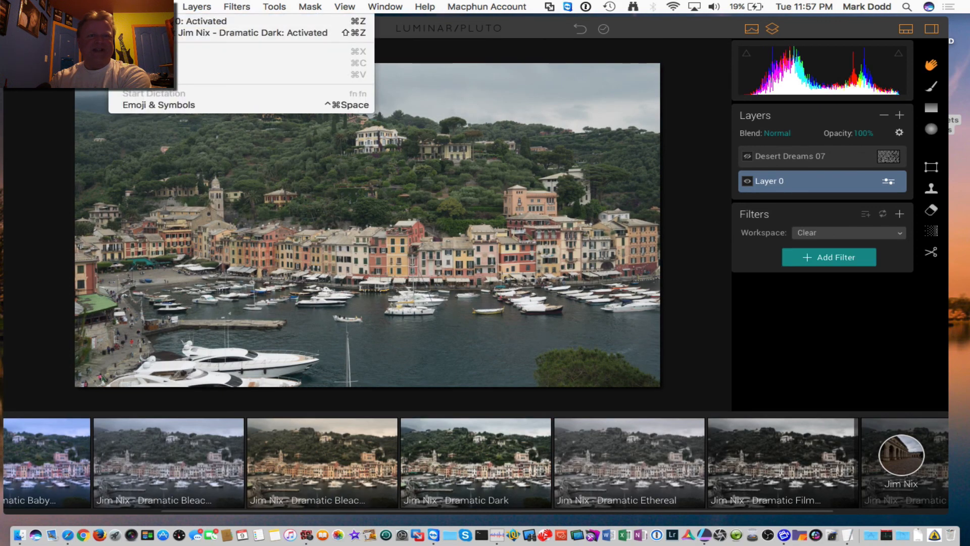
click(152, 21)
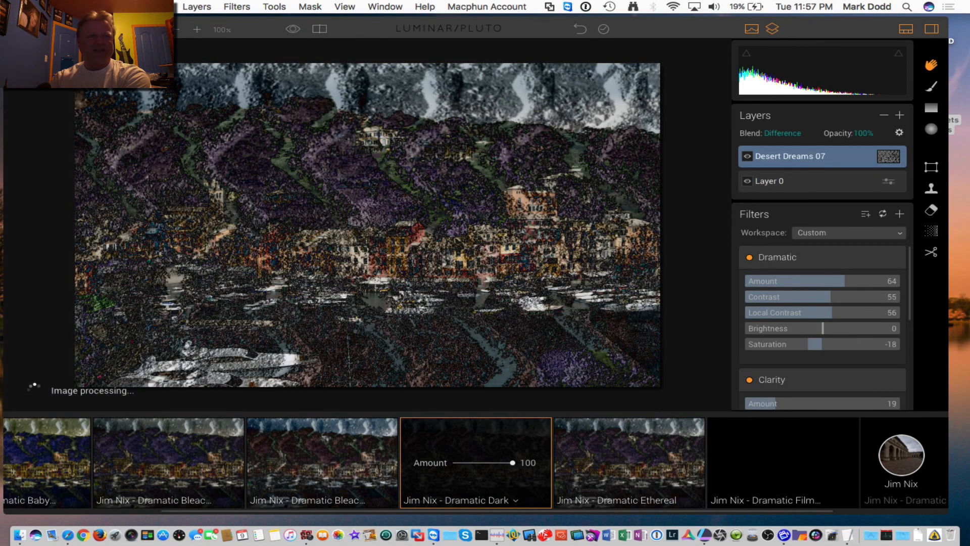
Step: Undo the Dramatic Dark preset on the Desert Dreams 07 layer, and try to undo that layer's activation as well
click(122, 7)
click(152, 21)
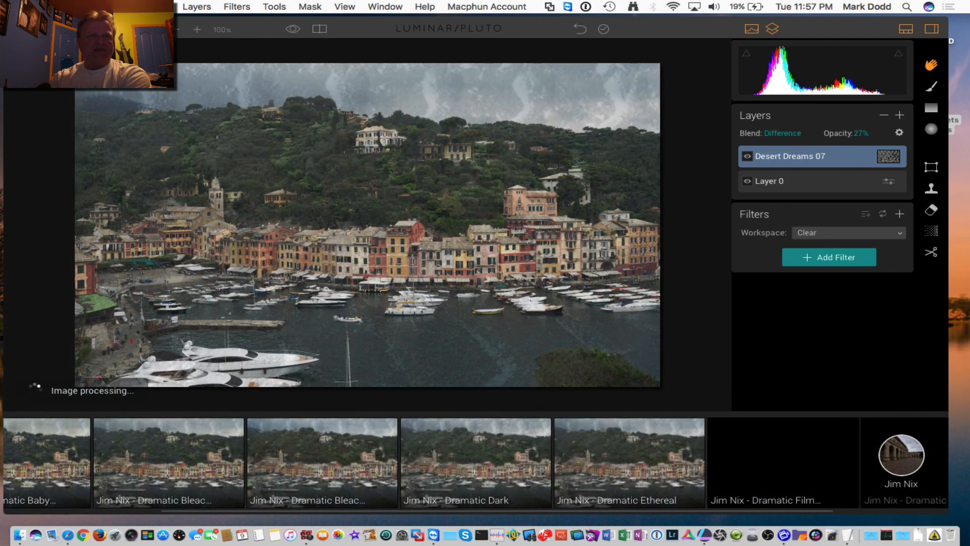
click(123, 6)
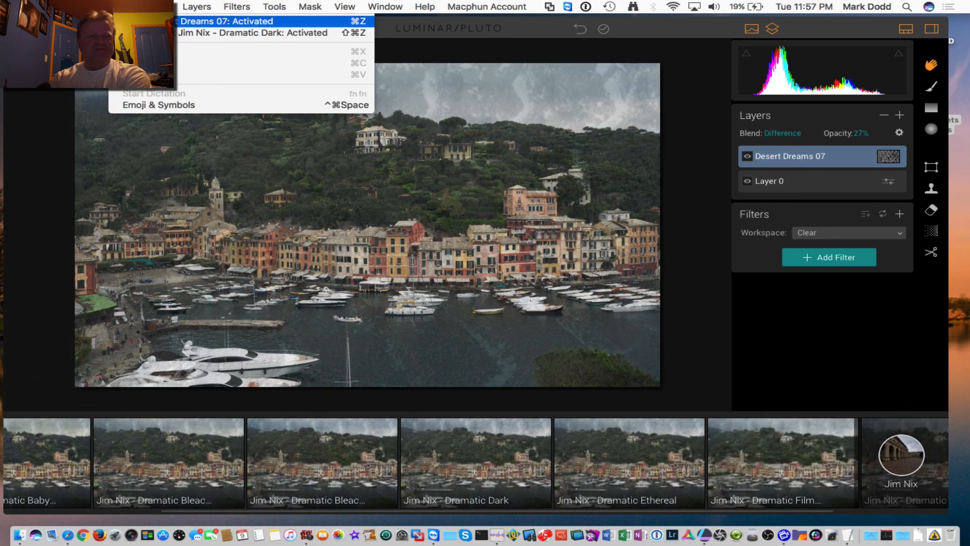
click(151, 21)
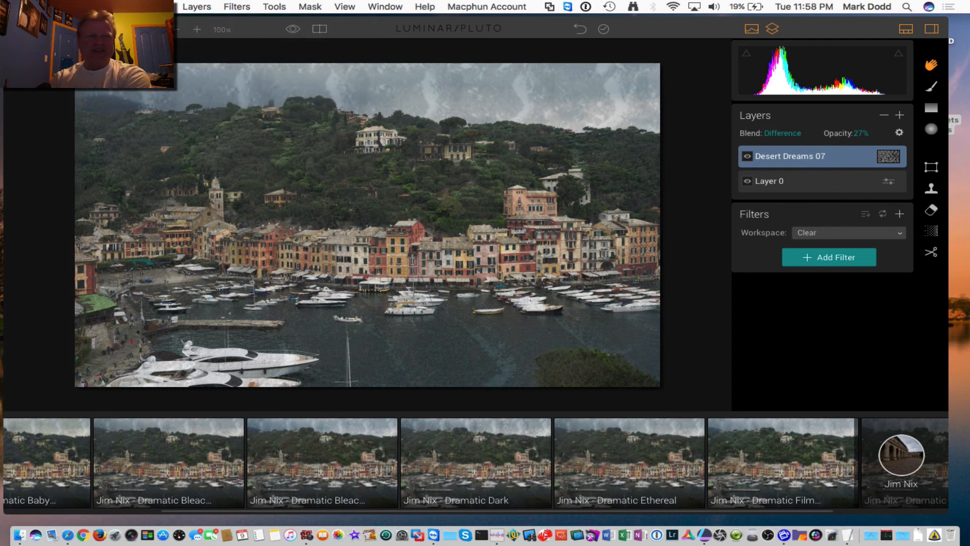
click(152, 7)
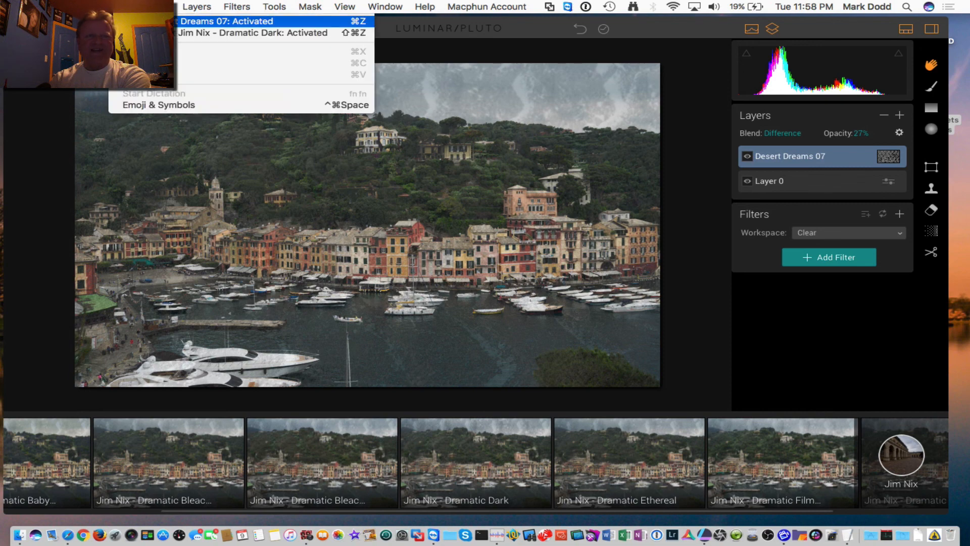
click(161, 21)
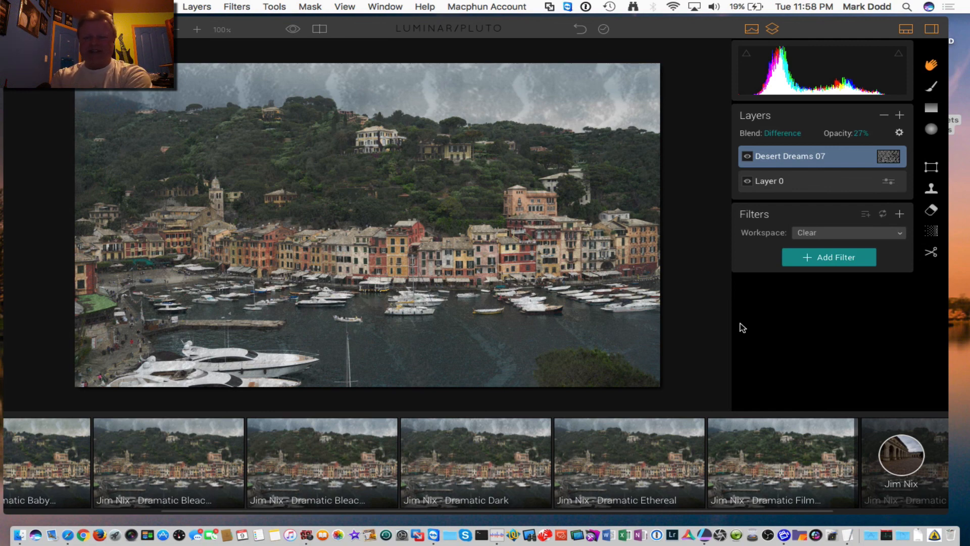
Step: Open the list of installed preset collections to review the available packs
click(914, 458)
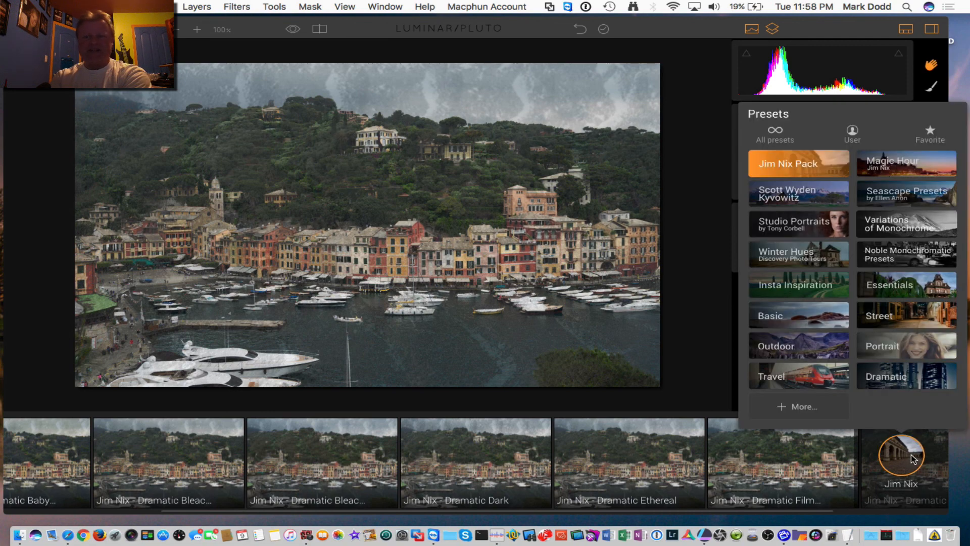